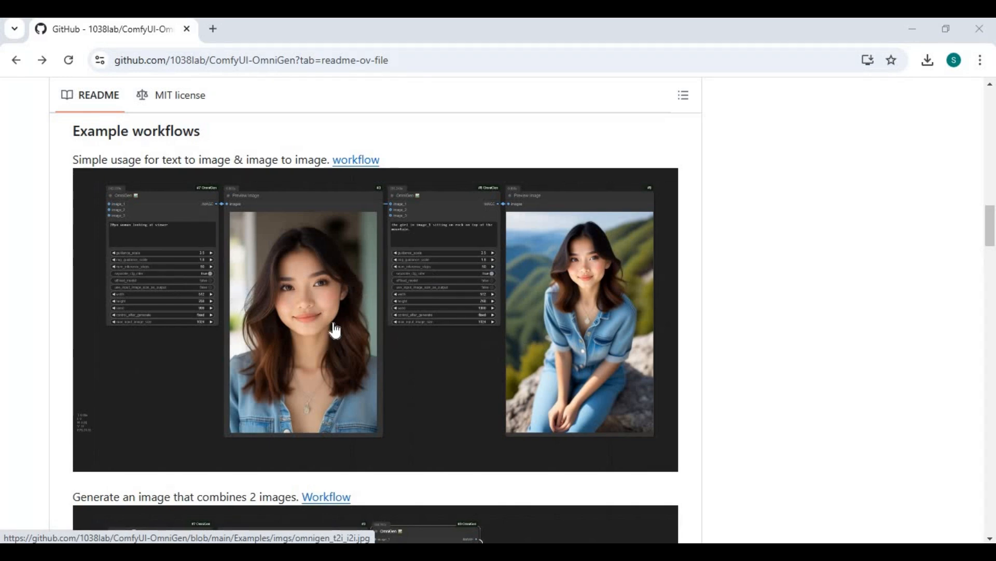
{"action": "left_click_drag", "start_coordinate": [992, 226], "coordinate": [992, 266]}
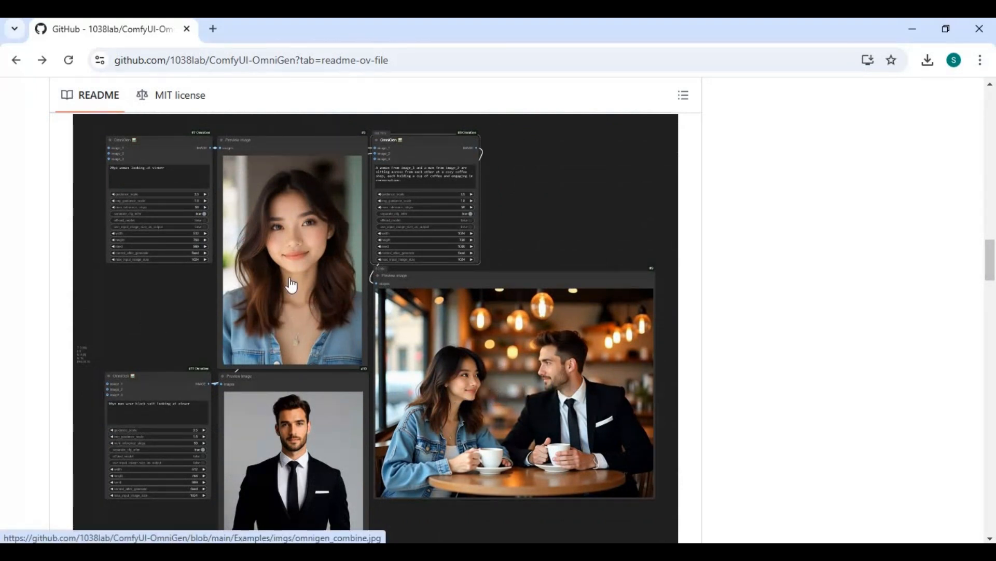
{"action": "left_click_drag", "start_coordinate": [992, 257], "coordinate": [993, 307]}
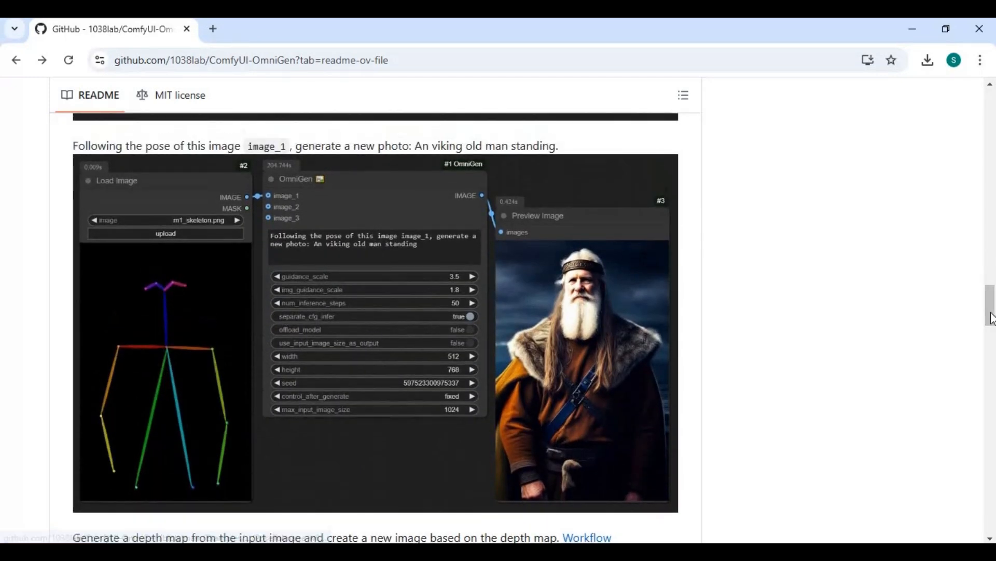
{"action": "left_click_drag", "start_coordinate": [992, 311], "coordinate": [993, 343]}
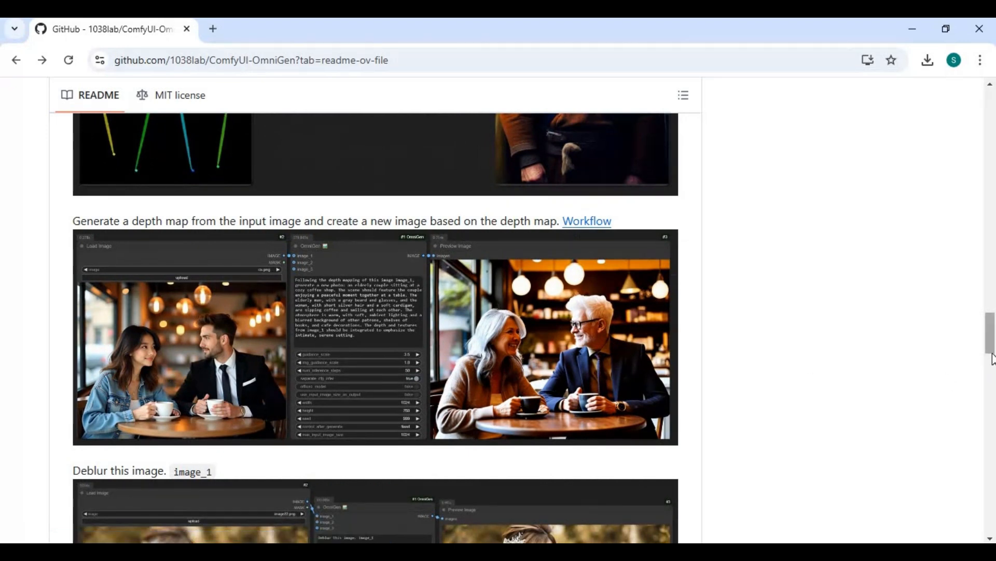
{"action": "left_click_drag", "start_coordinate": [991, 335], "coordinate": [991, 358]}
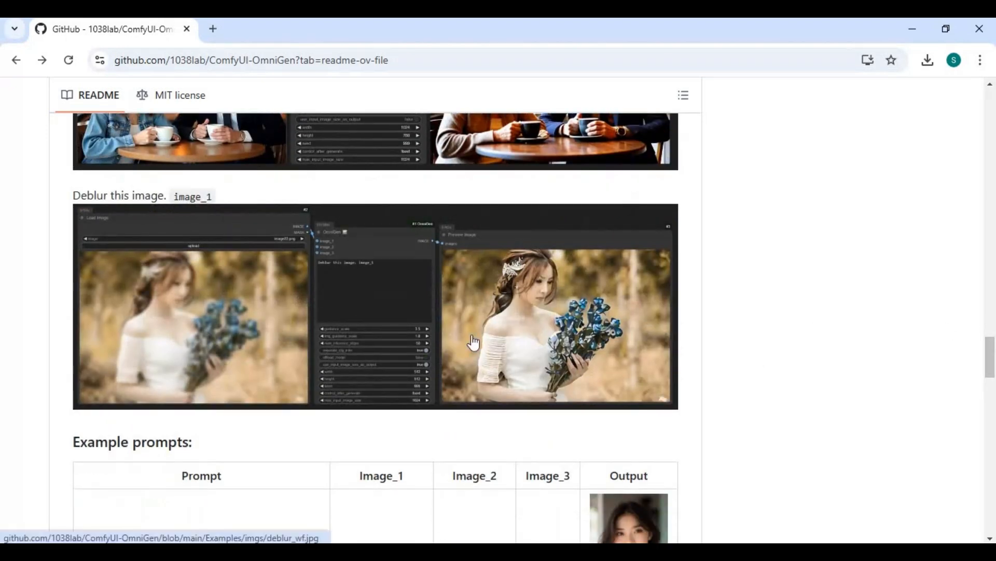
{"action": "left_click_drag", "start_coordinate": [991, 357], "coordinate": [991, 89]}
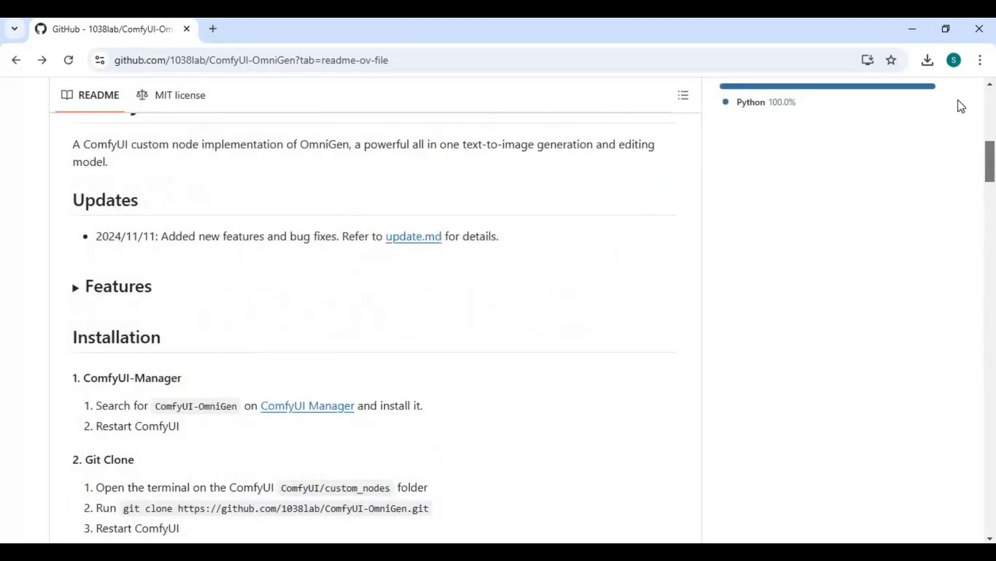
Select the repository address and open the simple text-to-image example workflow link
{"action": "left_click", "coordinate": [421, 60]}
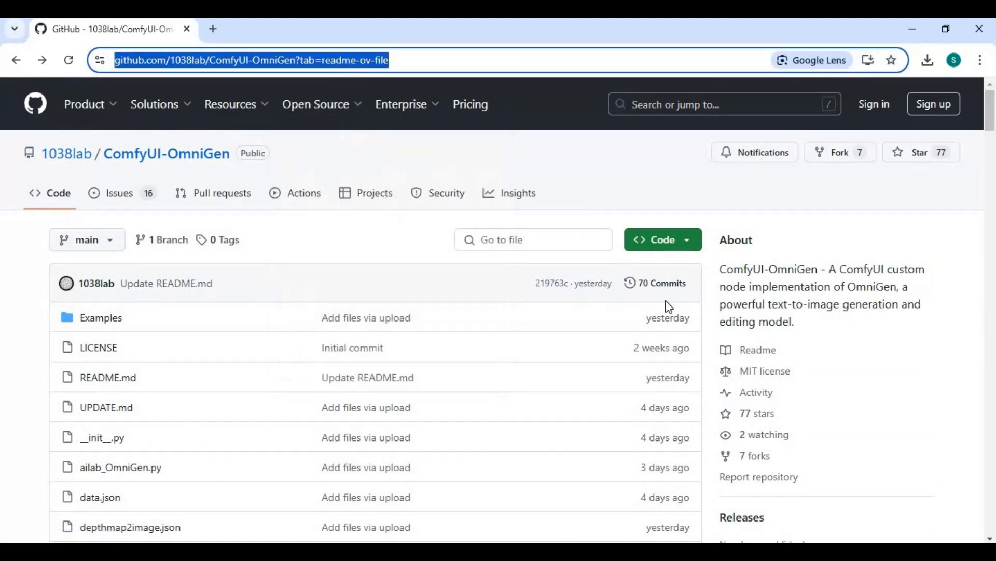
{"action": "scroll", "coordinate": [666, 306], "scroll_direction": "down", "scroll_amount": 3}
{"action": "scroll", "coordinate": [667, 306], "scroll_direction": "down", "scroll_amount": 2}
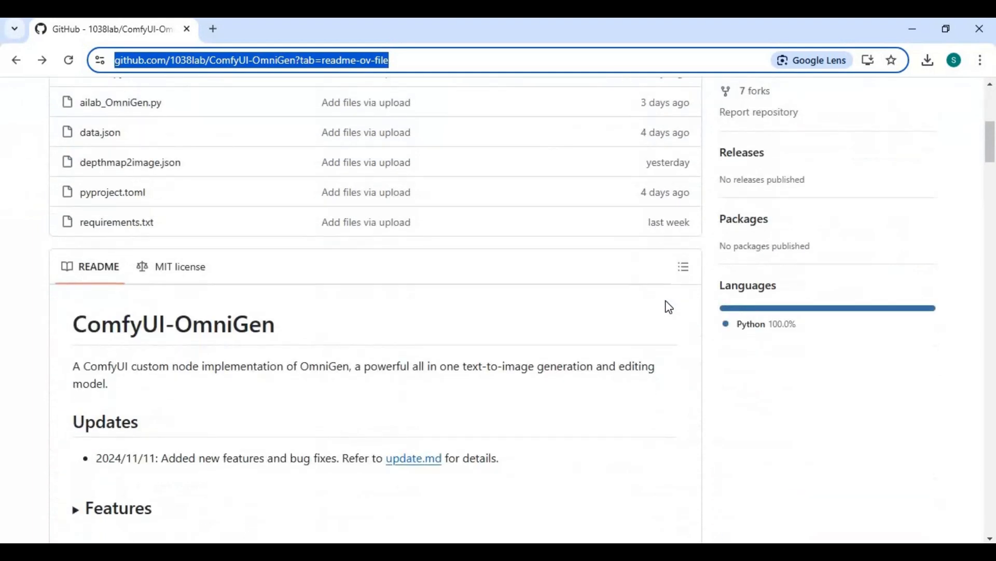
{"action": "scroll", "coordinate": [667, 306], "scroll_direction": "down", "scroll_amount": 3}
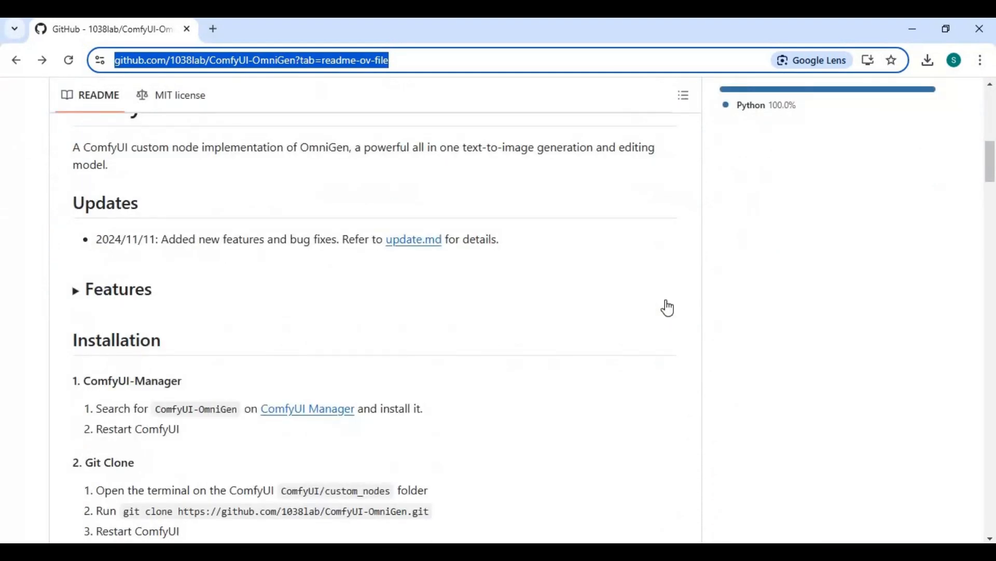
{"action": "scroll", "coordinate": [666, 306], "scroll_direction": "down", "scroll_amount": 2}
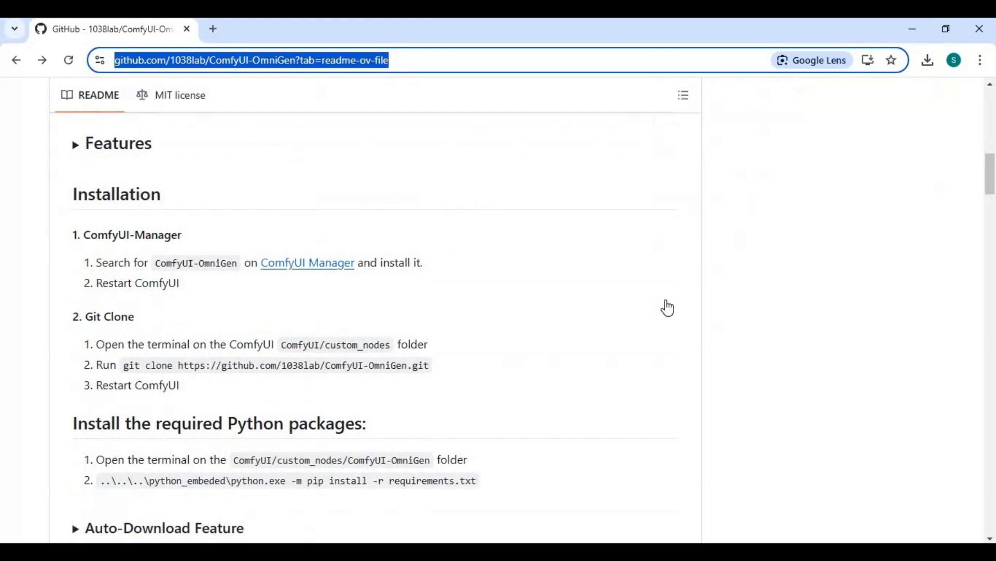
{"action": "scroll", "coordinate": [667, 306], "scroll_direction": "down", "scroll_amount": 2}
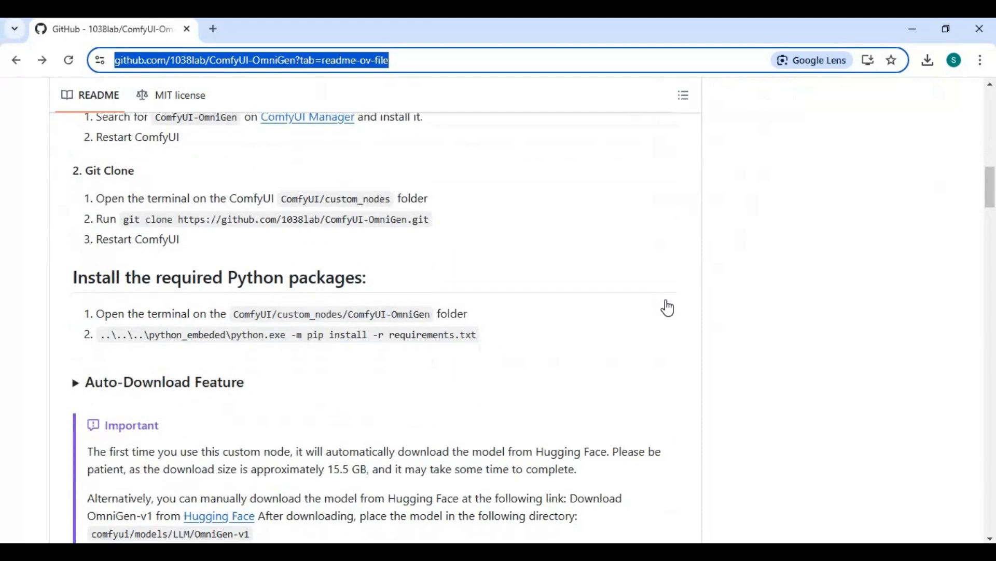
{"action": "scroll", "coordinate": [666, 307], "scroll_direction": "down", "scroll_amount": 5}
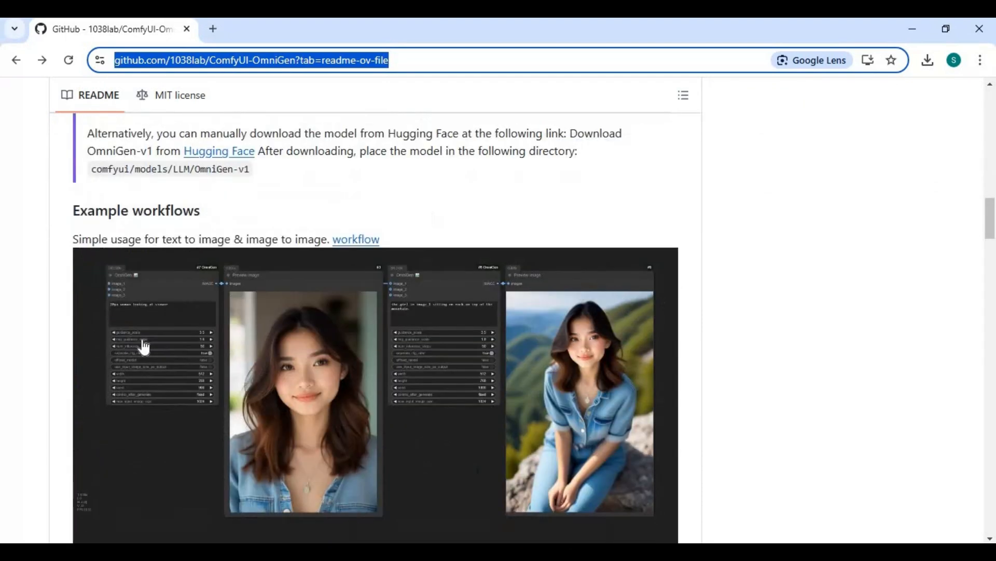
{"action": "left_click", "coordinate": [357, 240]}
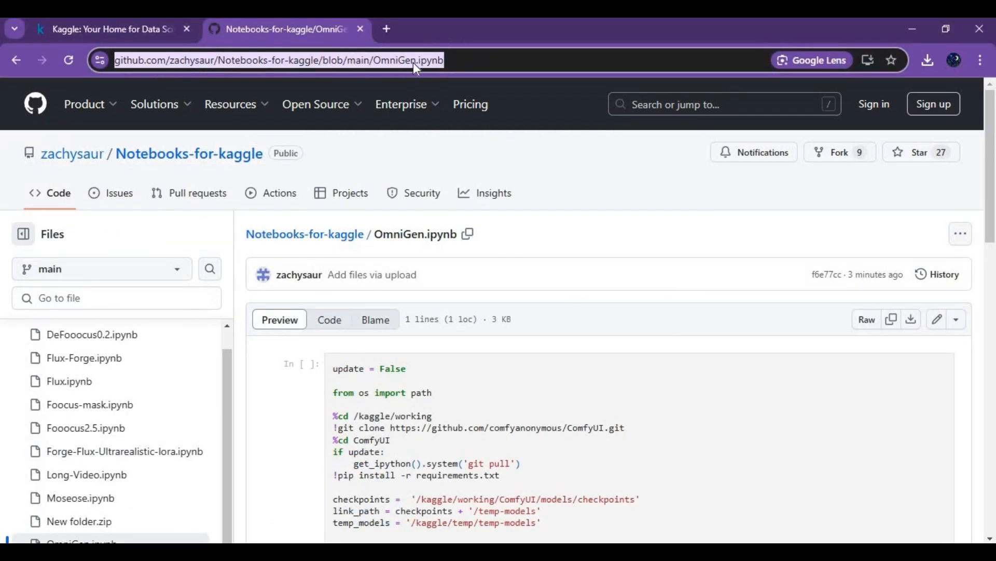
{"action": "scroll", "coordinate": [735, 369], "scroll_direction": "down", "scroll_amount": 2}
{"action": "scroll", "coordinate": [736, 369], "scroll_direction": "down", "scroll_amount": 4}
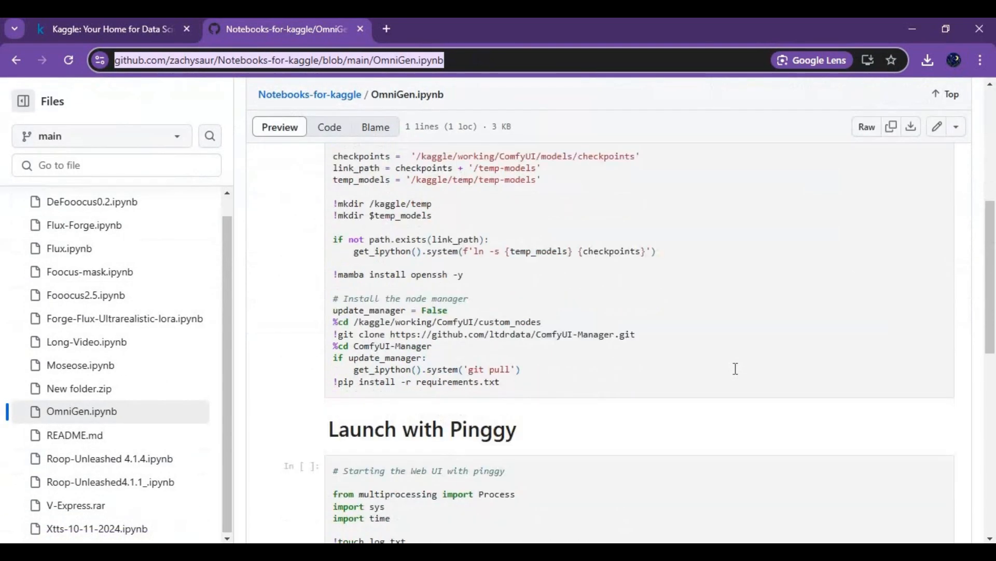
{"action": "scroll", "coordinate": [735, 368], "scroll_direction": "down", "scroll_amount": 3}
{"action": "scroll", "coordinate": [736, 368], "scroll_direction": "down", "scroll_amount": 4}
{"action": "scroll", "coordinate": [735, 368], "scroll_direction": "down", "scroll_amount": 3}
{"action": "scroll", "coordinate": [733, 365], "scroll_direction": "up", "scroll_amount": 5}
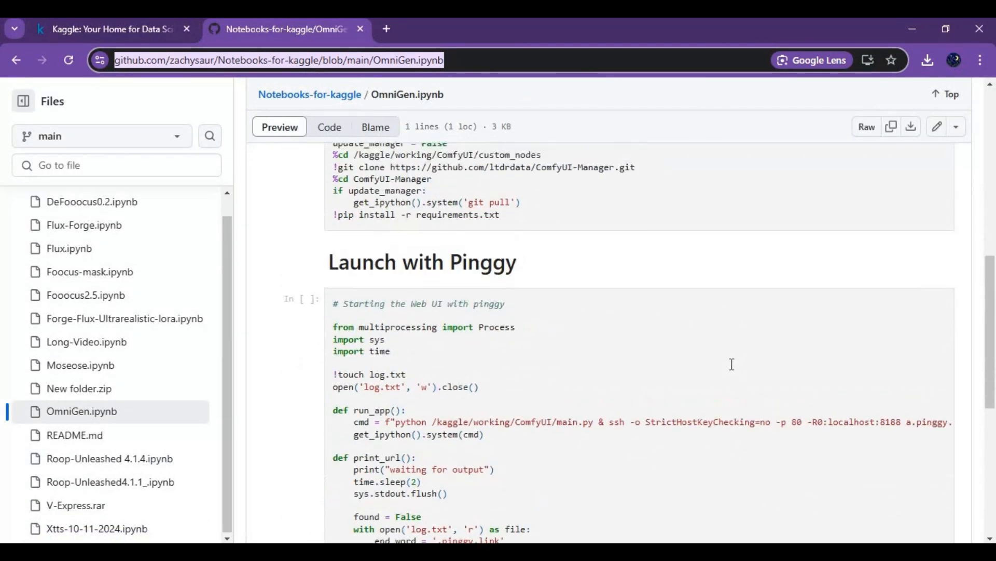
{"action": "scroll", "coordinate": [733, 365], "scroll_direction": "up", "scroll_amount": 6}
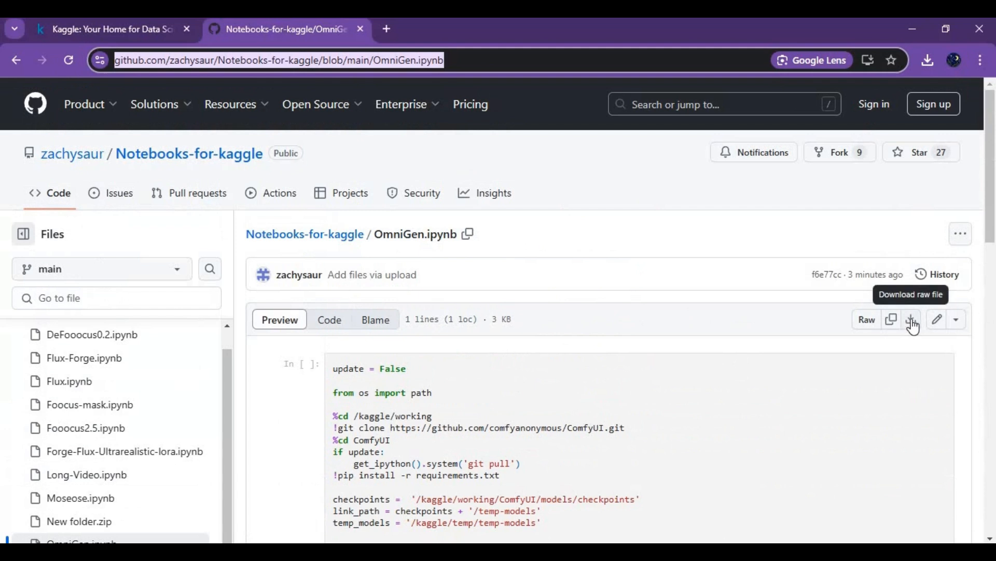
Create a new notebook from the Kaggle home page's Create menu
{"action": "left_click", "coordinate": [127, 28]}
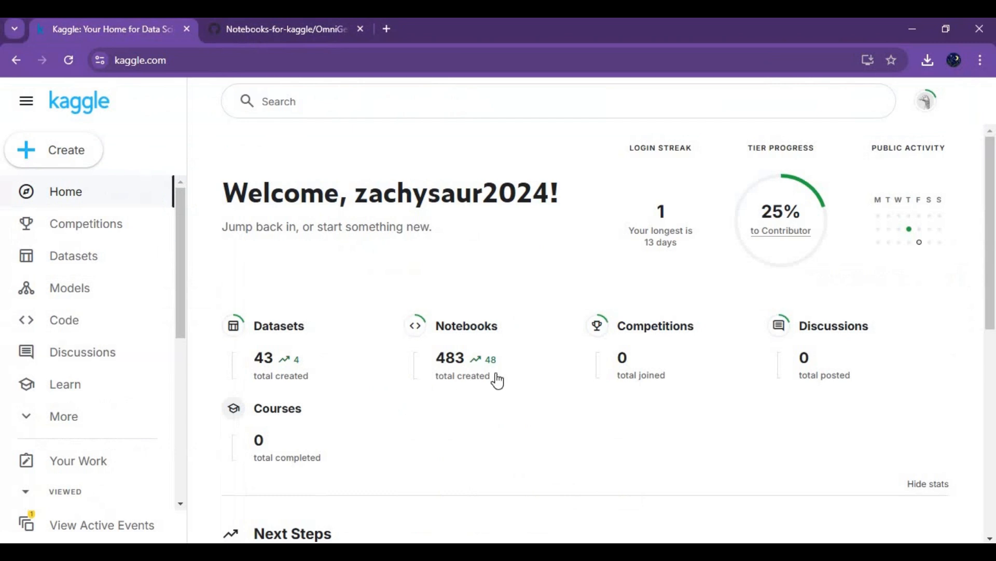
{"action": "left_click", "coordinate": [67, 156]}
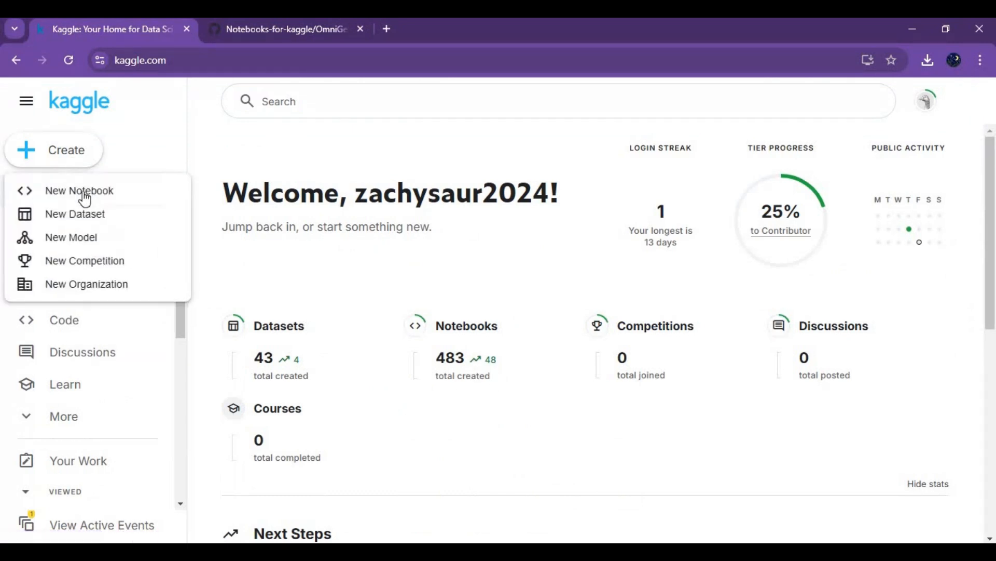
{"action": "left_click", "coordinate": [84, 193]}
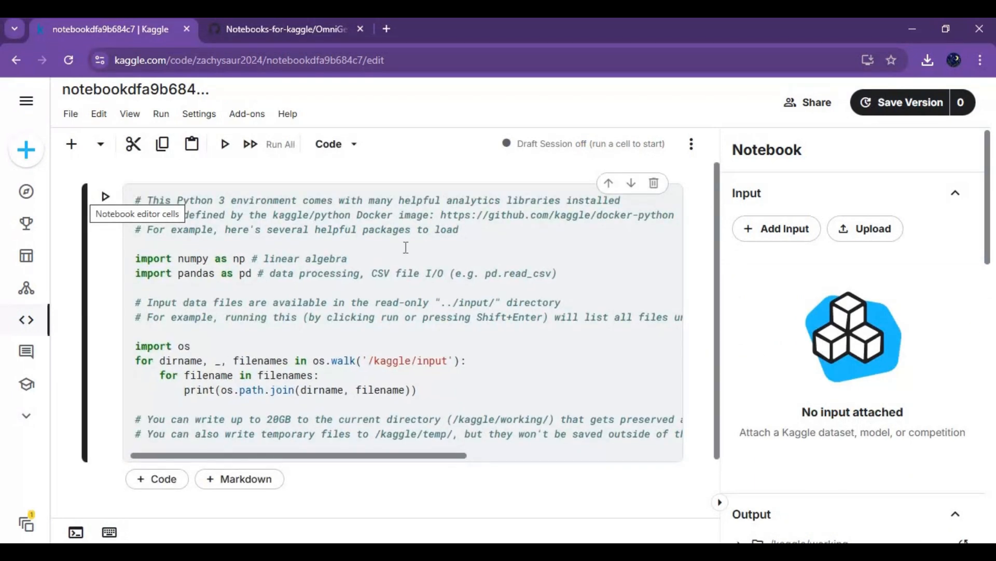
Import OmniGen.ipynb from Downloads into the notebook and accept the updated accelerator and image settings
{"action": "left_click", "coordinate": [70, 114]}
{"action": "left_click", "coordinate": [138, 164]}
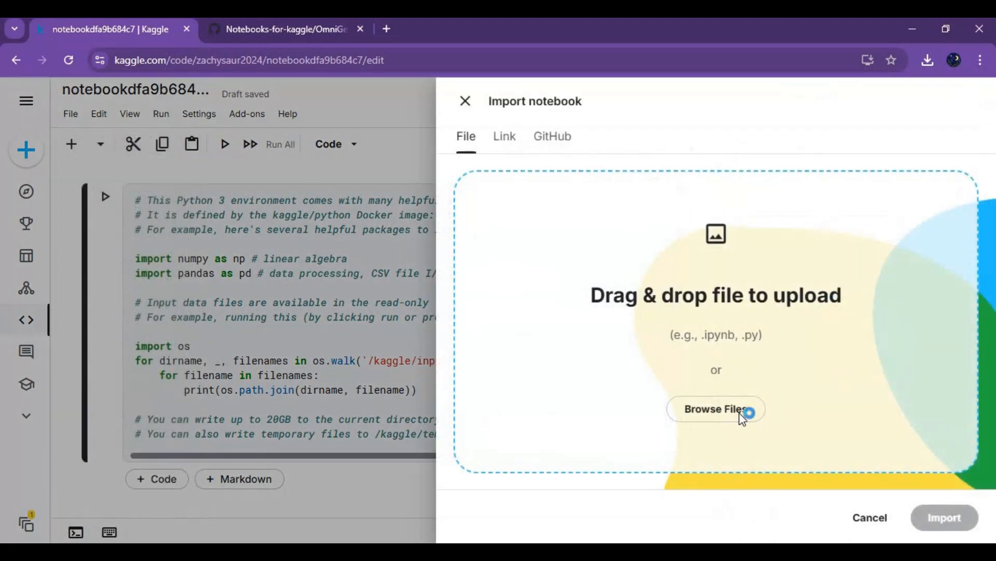
{"action": "left_click", "coordinate": [715, 409]}
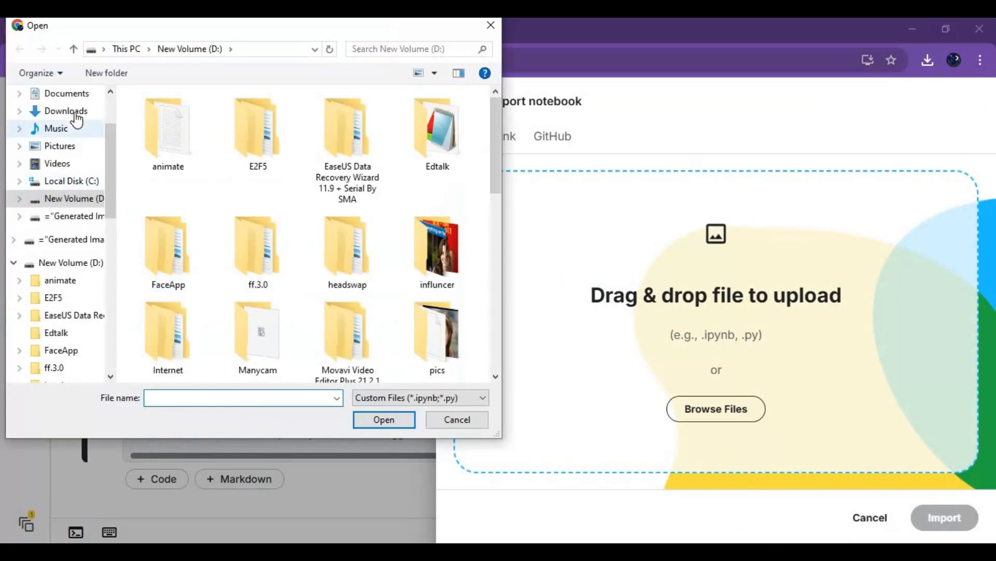
{"action": "left_click", "coordinate": [66, 111]}
{"action": "double_click", "coordinate": [177, 179]}
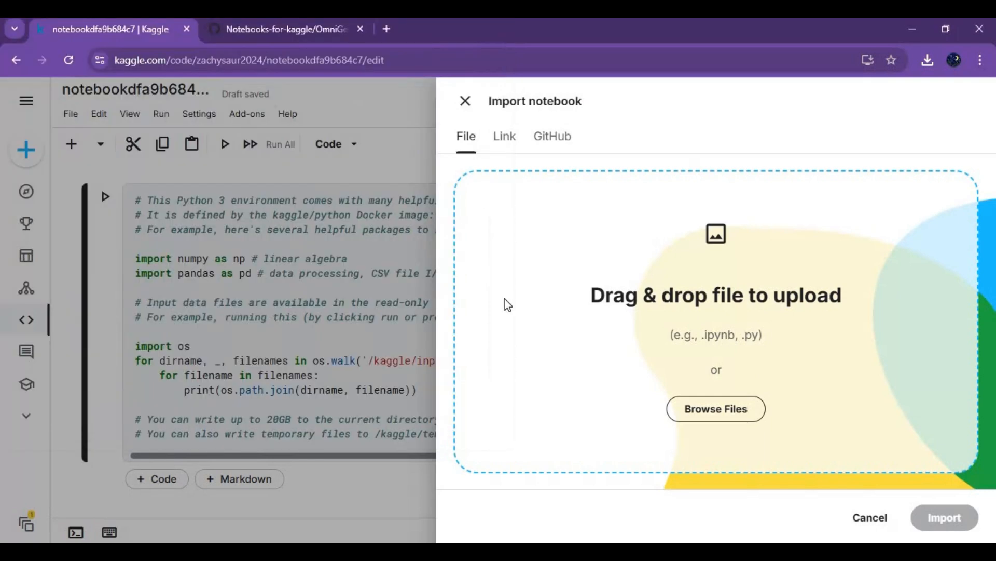
{"action": "left_click", "coordinate": [944, 517]}
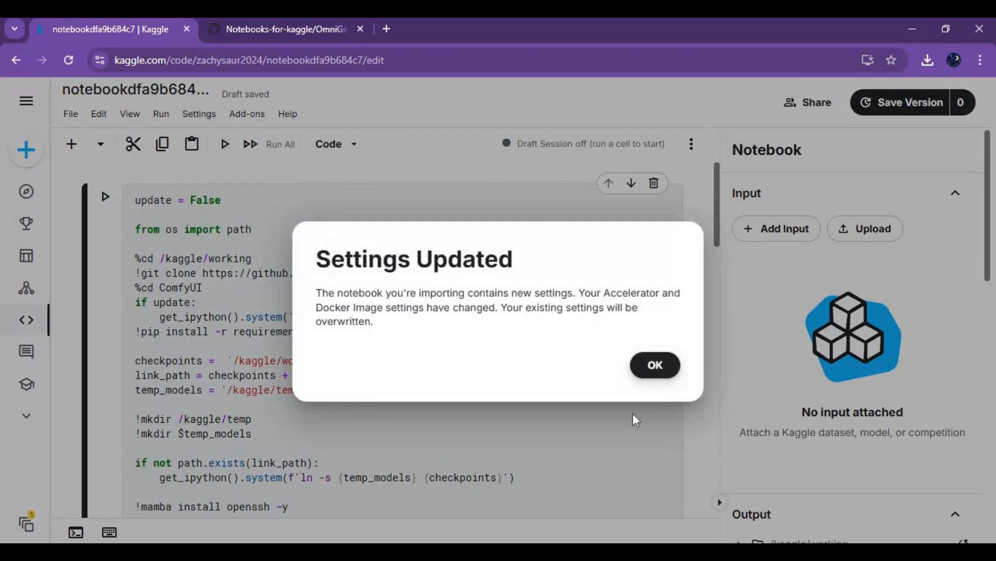
{"action": "left_click", "coordinate": [655, 365]}
{"action": "scroll", "coordinate": [818, 370], "scroll_direction": "down", "scroll_amount": 5}
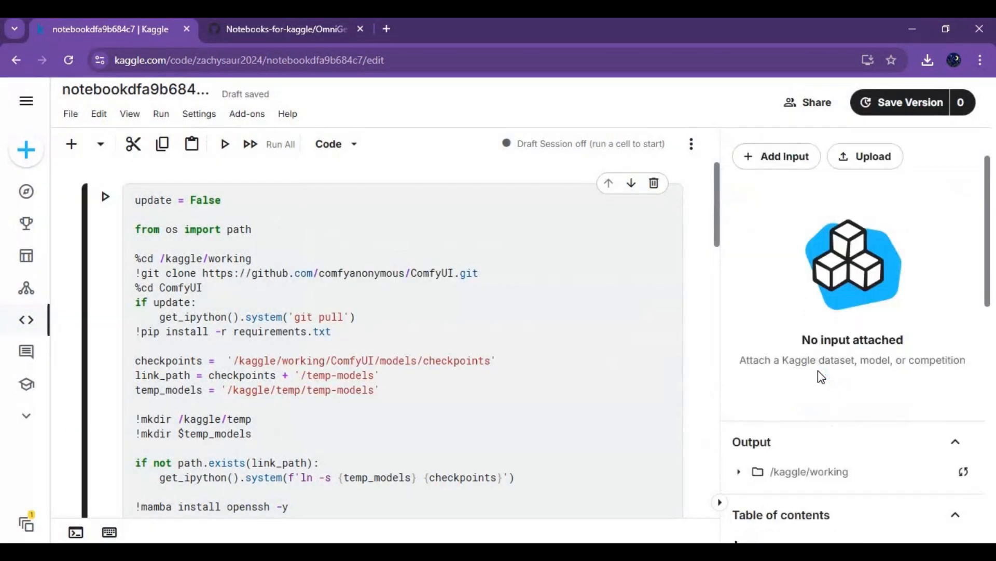
{"action": "scroll", "coordinate": [818, 370], "scroll_direction": "down", "scroll_amount": 5}
{"action": "scroll", "coordinate": [826, 312], "scroll_direction": "down", "scroll_amount": 3}
Set the accelerator to GPU P100, persistence to Variables and Files, and start the session
{"action": "left_click", "coordinate": [827, 304]}
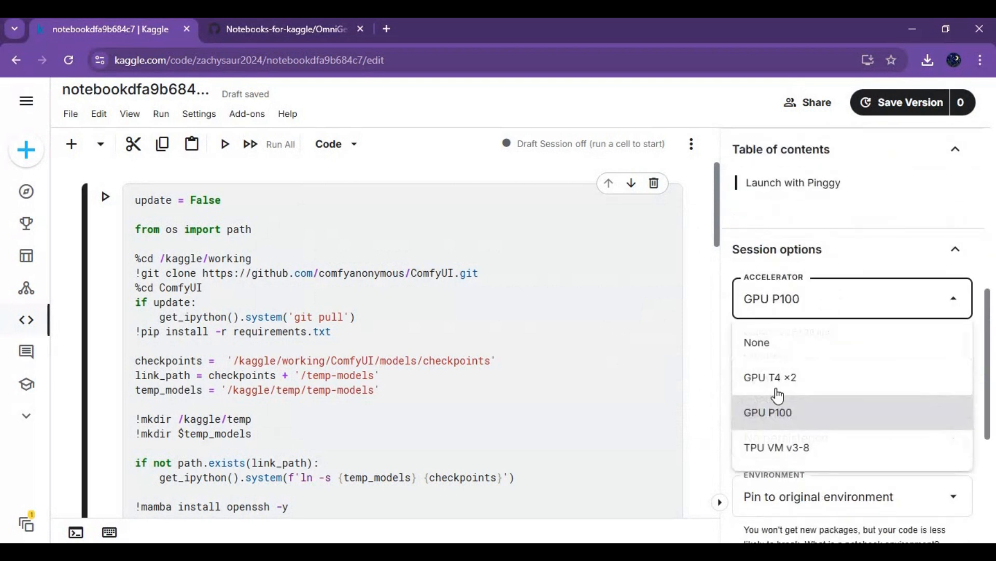
{"action": "left_click", "coordinate": [783, 413]}
{"action": "scroll", "coordinate": [802, 367], "scroll_direction": "down", "scroll_amount": 2}
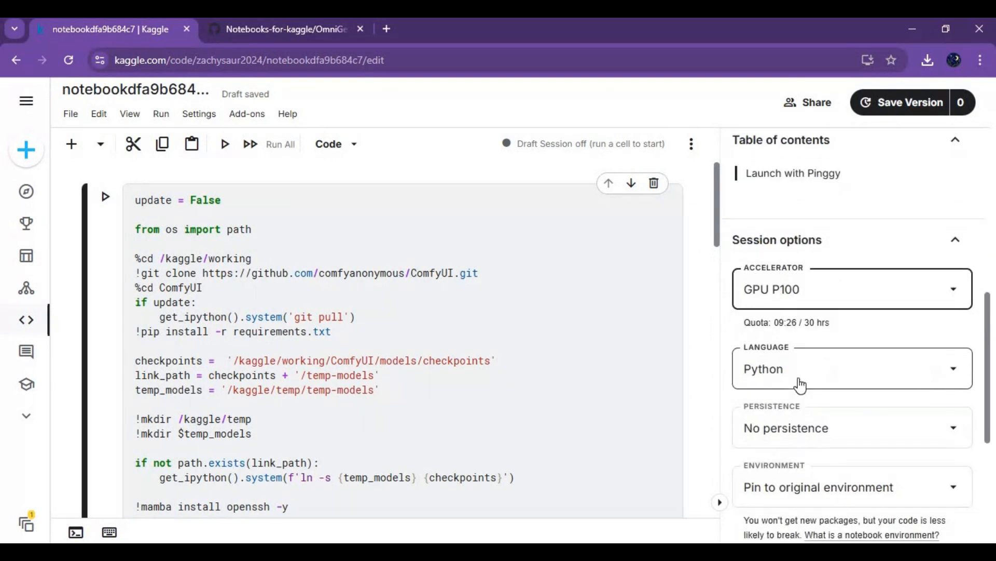
{"action": "scroll", "coordinate": [802, 366], "scroll_direction": "down", "scroll_amount": 2}
{"action": "left_click", "coordinate": [806, 365]}
{"action": "left_click", "coordinate": [785, 442]}
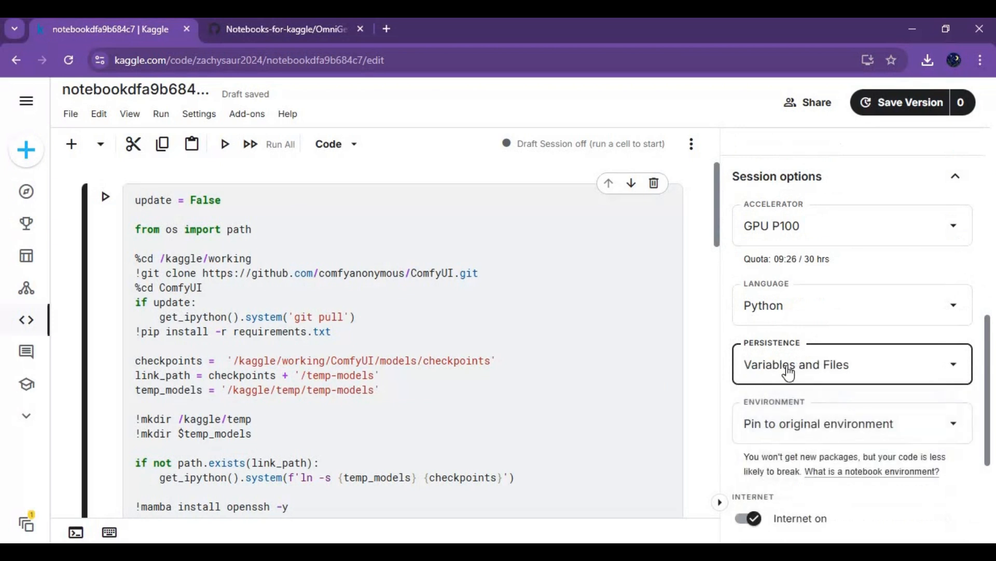
{"action": "scroll", "coordinate": [790, 427], "scroll_direction": "down", "scroll_amount": 1}
{"action": "scroll", "coordinate": [789, 427], "scroll_direction": "down", "scroll_amount": 2}
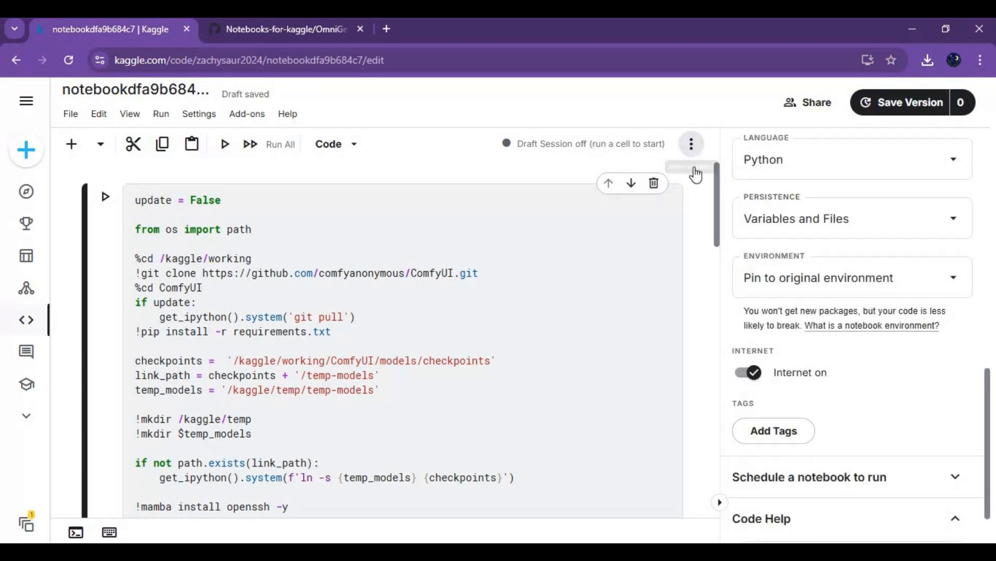
{"action": "left_click", "coordinate": [691, 143]}
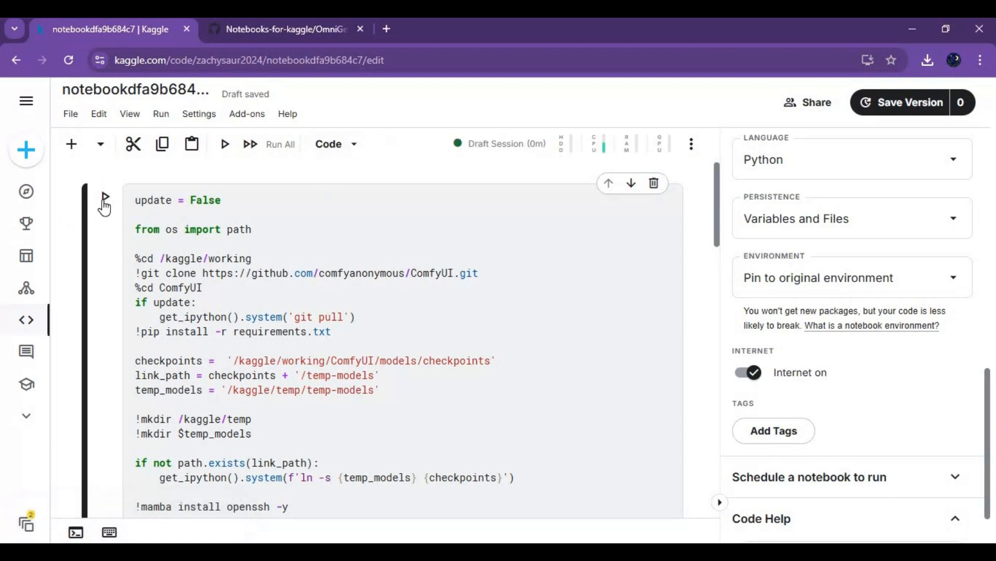
Run the ComfyUI installation cell
{"action": "left_click", "coordinate": [104, 199]}
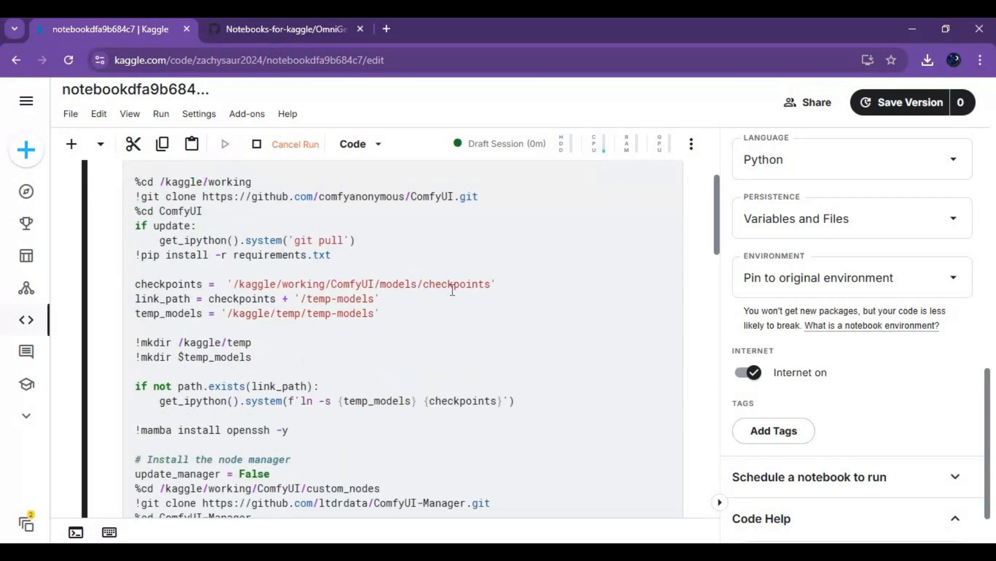
{"action": "scroll", "coordinate": [452, 290], "scroll_direction": "down", "scroll_amount": 5}
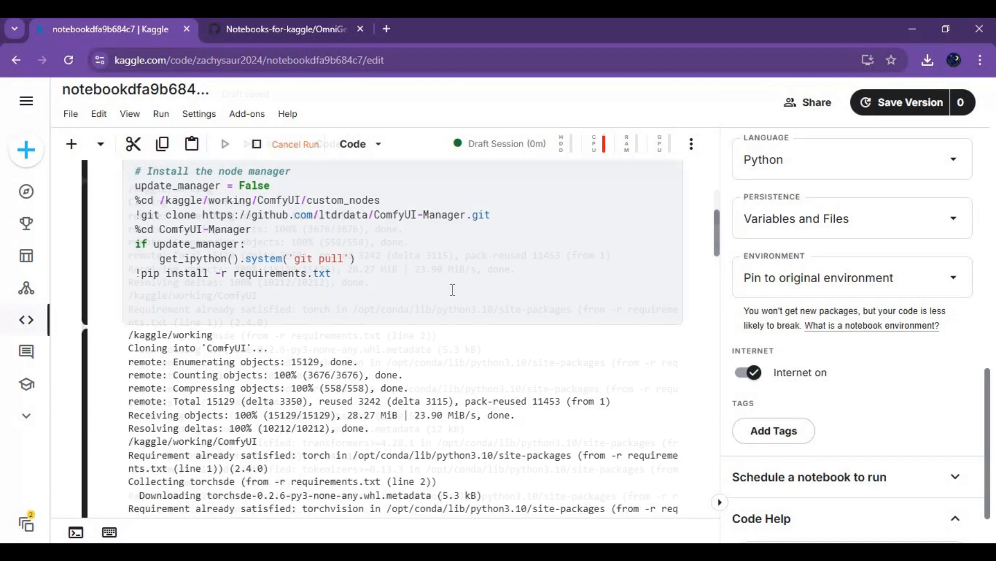
{"action": "scroll", "coordinate": [452, 290], "scroll_direction": "down", "scroll_amount": 5}
{"action": "scroll", "coordinate": [467, 342], "scroll_direction": "down", "scroll_amount": 5}
{"action": "scroll", "coordinate": [474, 354], "scroll_direction": "down", "scroll_amount": 5}
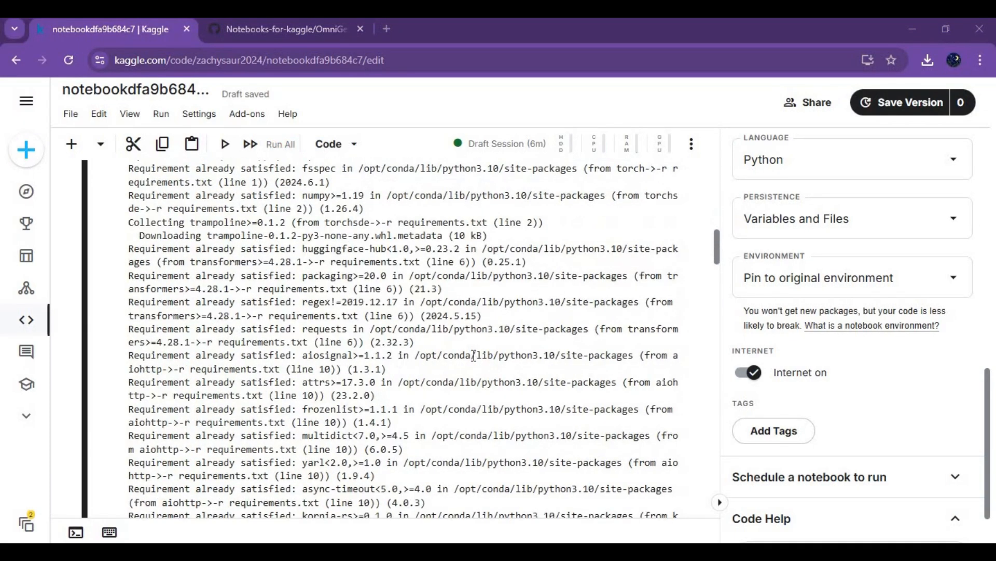
{"action": "scroll", "coordinate": [474, 354], "scroll_direction": "down", "scroll_amount": 5}
{"action": "scroll", "coordinate": [474, 355], "scroll_direction": "down", "scroll_amount": 5}
{"action": "scroll", "coordinate": [471, 358], "scroll_direction": "down", "scroll_amount": 3}
{"action": "scroll", "coordinate": [471, 355], "scroll_direction": "down", "scroll_amount": 5}
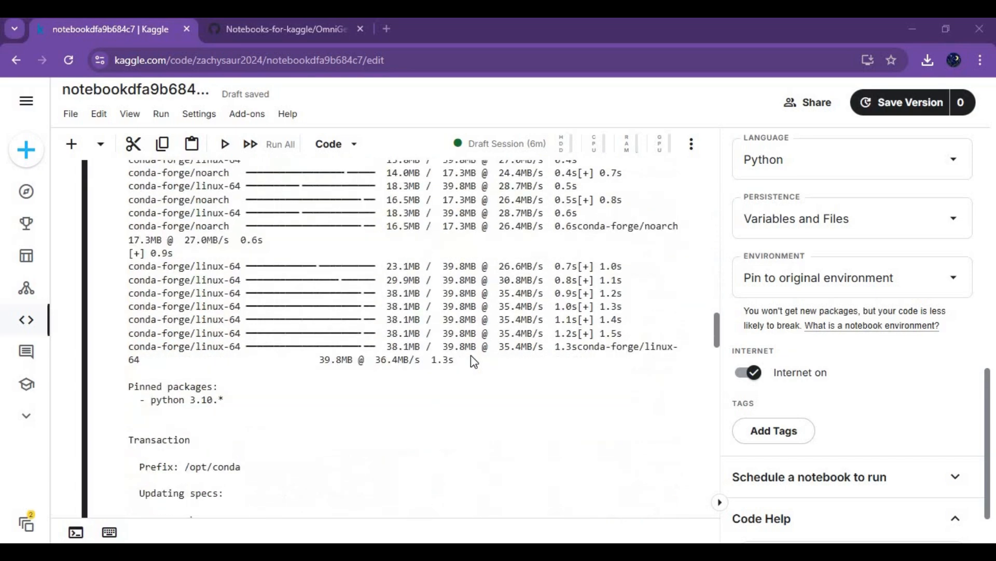
{"action": "scroll", "coordinate": [471, 355], "scroll_direction": "down", "scroll_amount": 5}
{"action": "scroll", "coordinate": [470, 355], "scroll_direction": "down", "scroll_amount": 5}
{"action": "scroll", "coordinate": [471, 356], "scroll_direction": "down", "scroll_amount": 5}
{"action": "scroll", "coordinate": [471, 356], "scroll_direction": "down", "scroll_amount": 5}
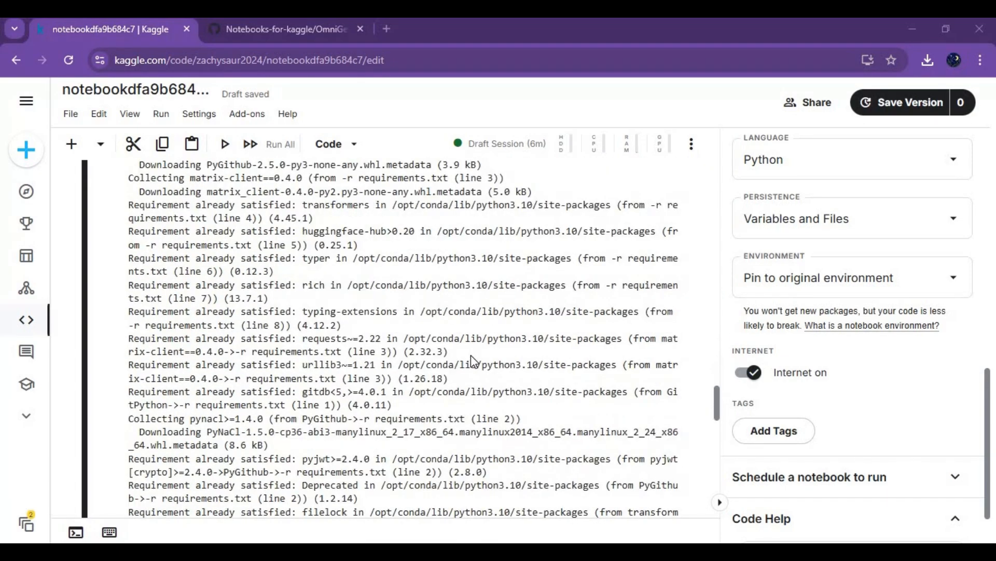
{"action": "scroll", "coordinate": [471, 355], "scroll_direction": "down", "scroll_amount": 5}
{"action": "scroll", "coordinate": [472, 355], "scroll_direction": "down", "scroll_amount": 5}
{"action": "scroll", "coordinate": [472, 355], "scroll_direction": "down", "scroll_amount": 4}
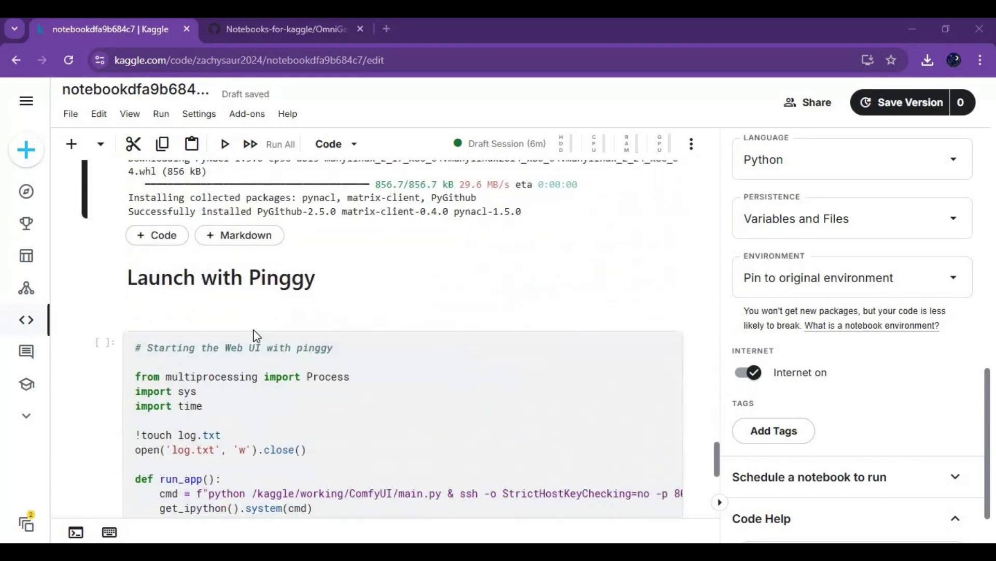
Run the 'Launch with Pinggy' cell to start the ComfyUI server
{"action": "left_click", "coordinate": [109, 352]}
{"action": "left_click", "coordinate": [106, 349]}
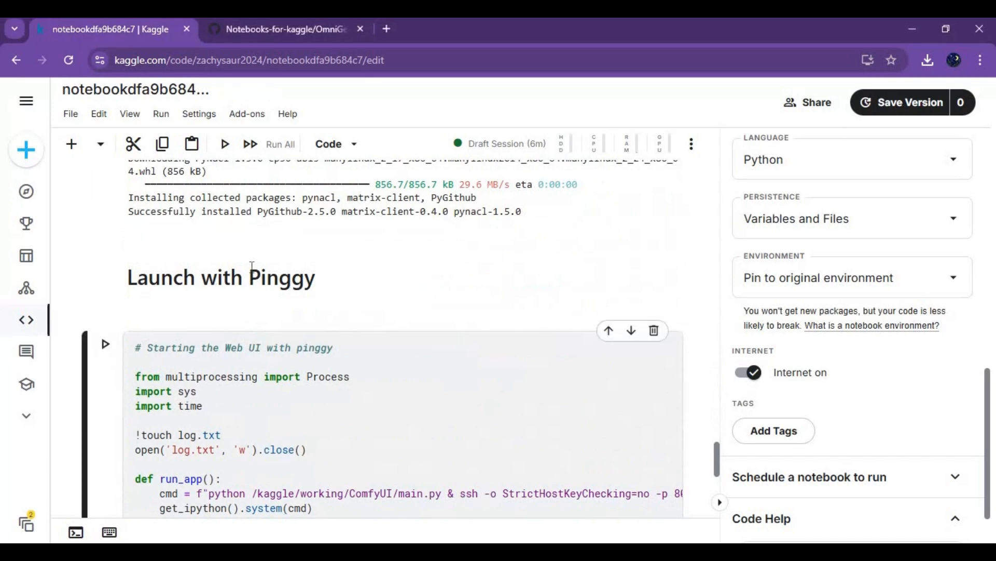
{"action": "scroll", "coordinate": [395, 343], "scroll_direction": "down", "scroll_amount": 5}
{"action": "scroll", "coordinate": [394, 342], "scroll_direction": "down", "scroll_amount": 5}
{"action": "scroll", "coordinate": [395, 343], "scroll_direction": "down", "scroll_amount": 5}
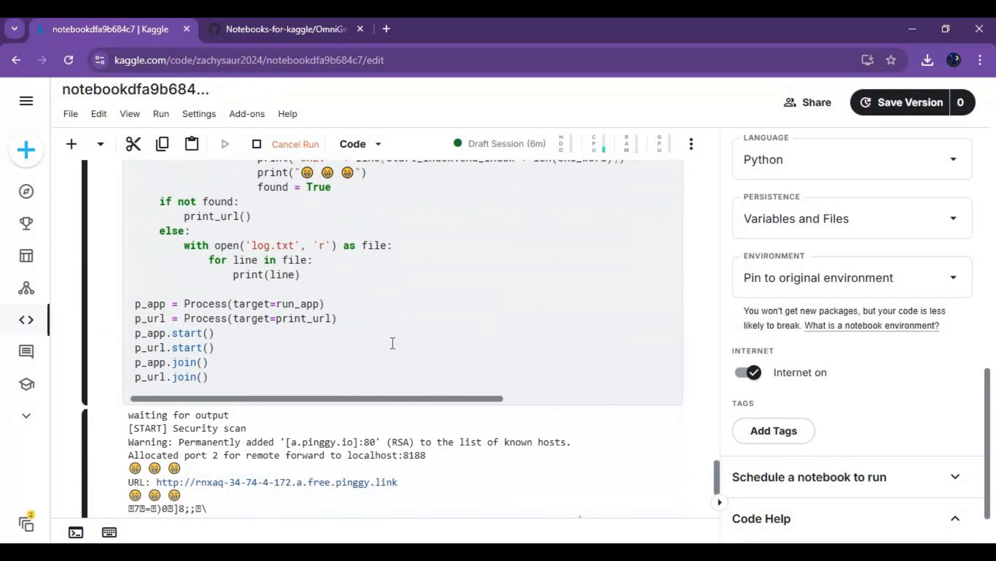
{"action": "scroll", "coordinate": [393, 344], "scroll_direction": "down", "scroll_amount": 2}
{"action": "scroll", "coordinate": [393, 344], "scroll_direction": "down", "scroll_amount": 5}
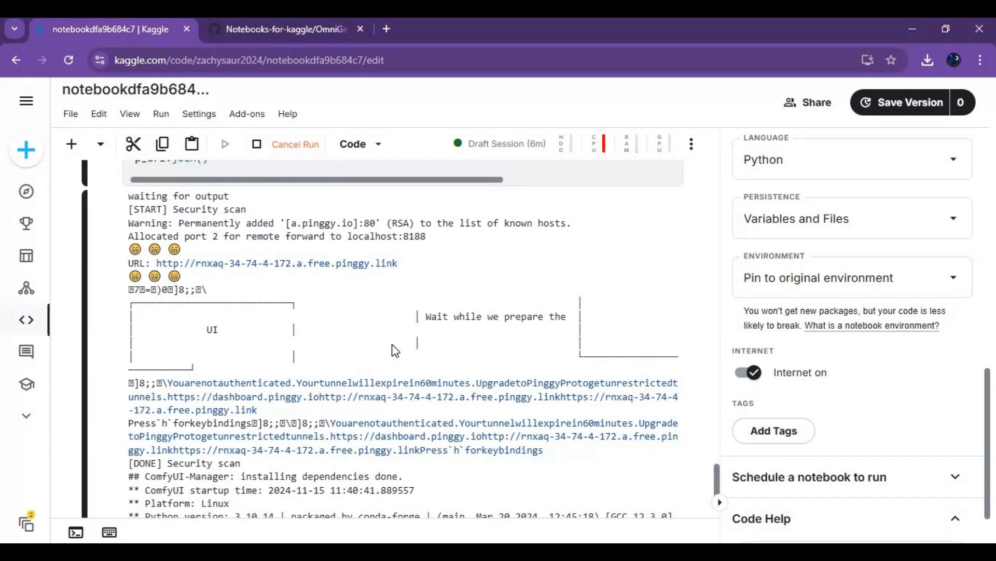
{"action": "scroll", "coordinate": [393, 343], "scroll_direction": "down", "scroll_amount": 2}
{"action": "scroll", "coordinate": [394, 350], "scroll_direction": "down", "scroll_amount": 5}
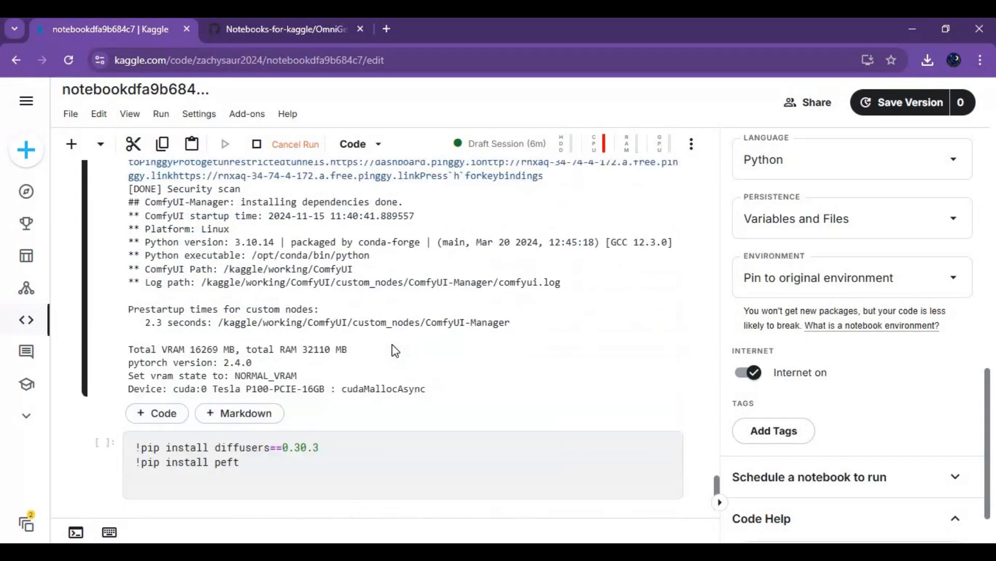
{"action": "scroll", "coordinate": [393, 350], "scroll_direction": "up", "scroll_amount": 3}
{"action": "scroll", "coordinate": [393, 350], "scroll_direction": "down", "scroll_amount": 3}
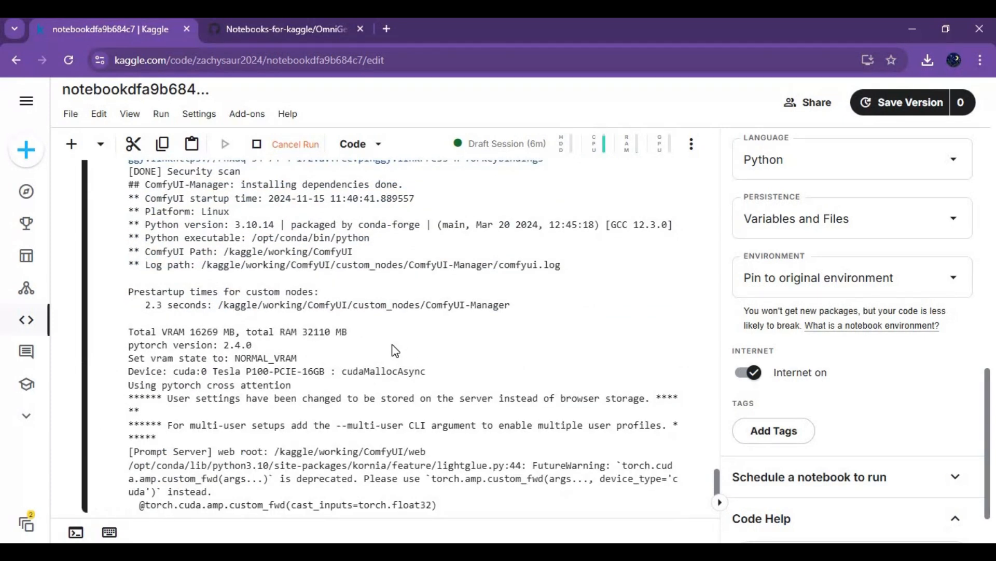
{"action": "scroll", "coordinate": [393, 349], "scroll_direction": "down", "scroll_amount": 3}
{"action": "scroll", "coordinate": [393, 350], "scroll_direction": "down", "scroll_amount": 3}
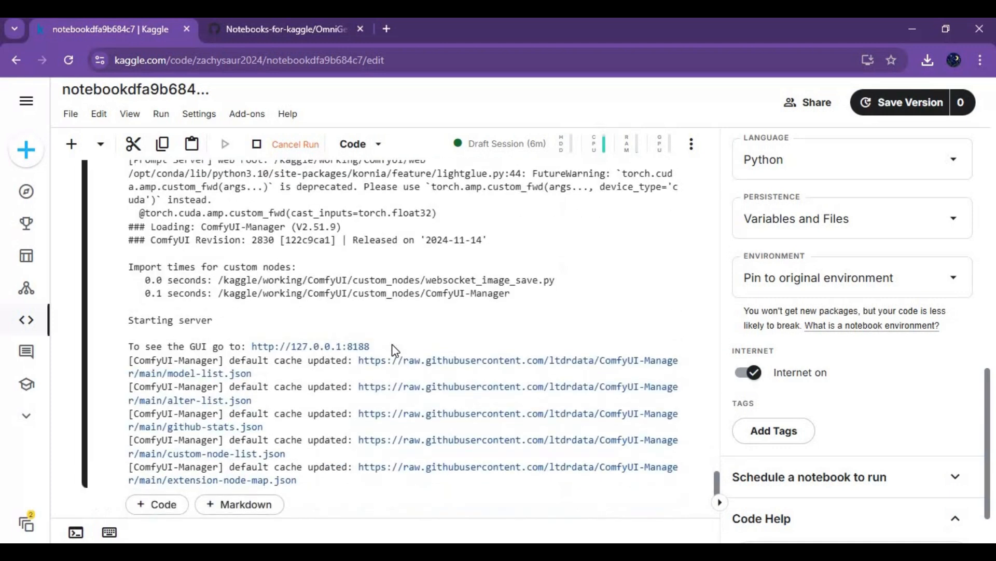
{"action": "scroll", "coordinate": [352, 374], "scroll_direction": "up", "scroll_amount": 5}
{"action": "scroll", "coordinate": [352, 373], "scroll_direction": "up", "scroll_amount": 5}
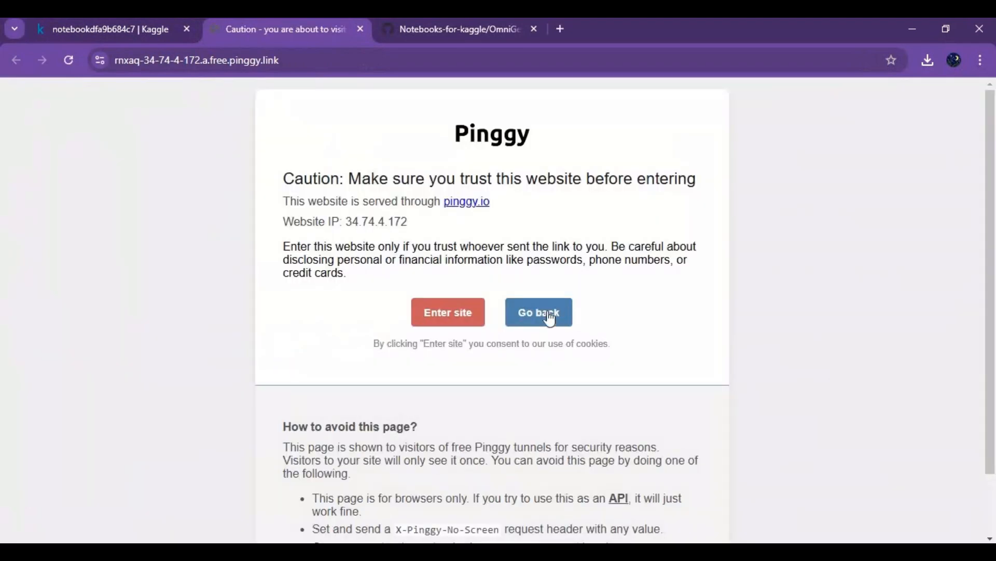
Enter the site past the Pinggy caution page to reach ComfyUI
{"action": "left_click", "coordinate": [449, 316]}
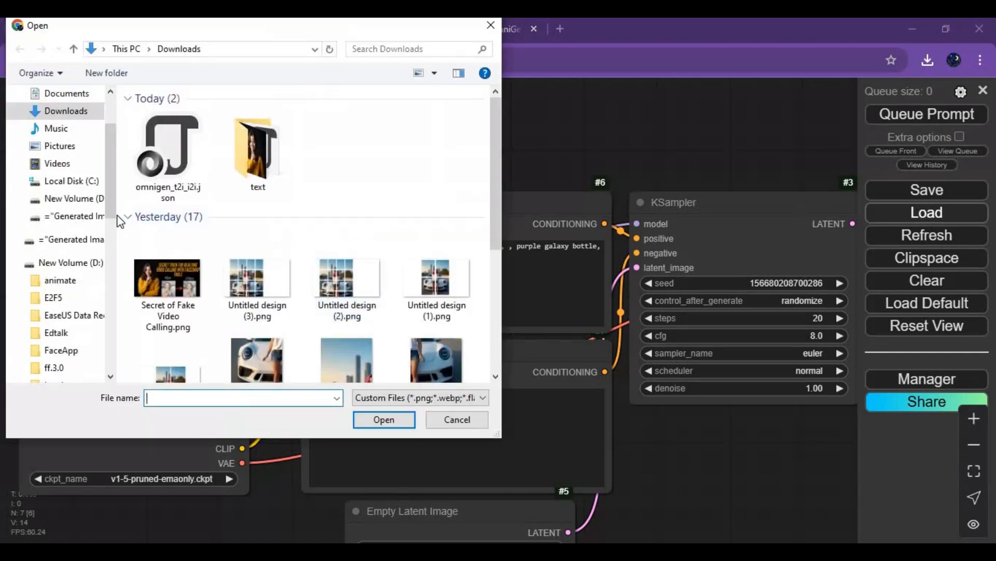
Load the OmniGen workflow json, dismiss the missing-nodes notice and install ComfyUI-OmniGen via the Manager
{"action": "double_click", "coordinate": [167, 166]}
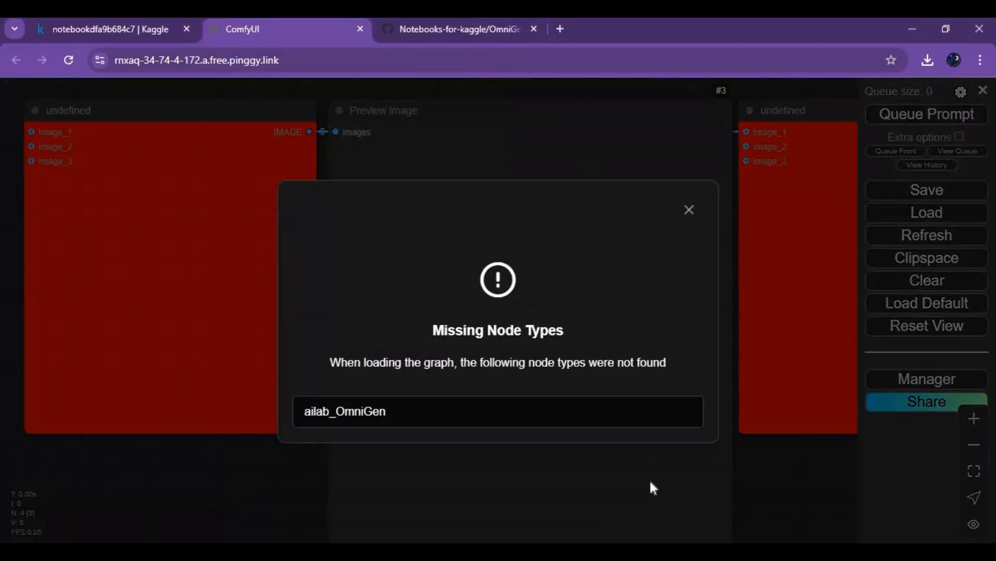
{"action": "left_click", "coordinate": [689, 210]}
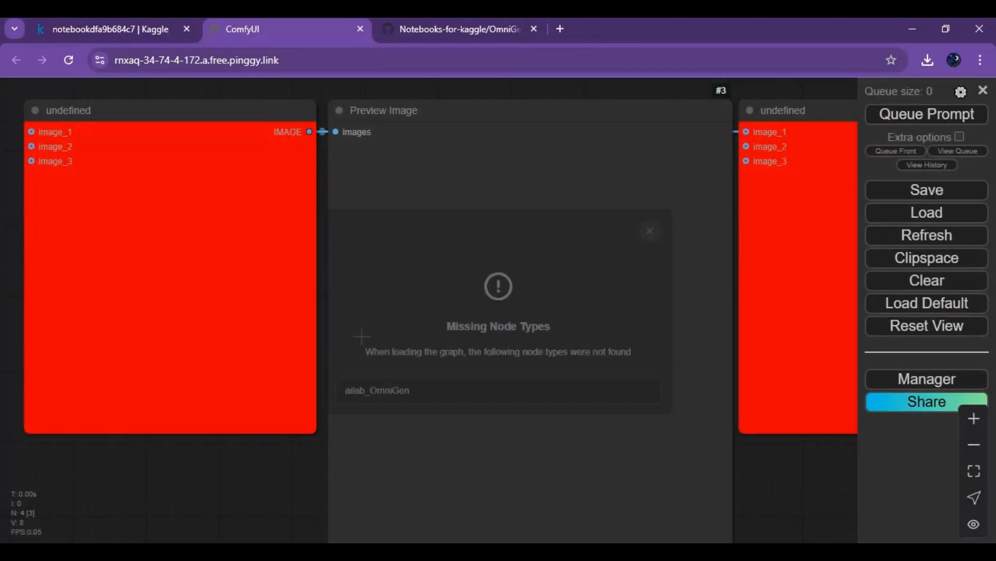
{"action": "left_click_drag", "start_coordinate": [244, 480], "coordinate": [267, 476]}
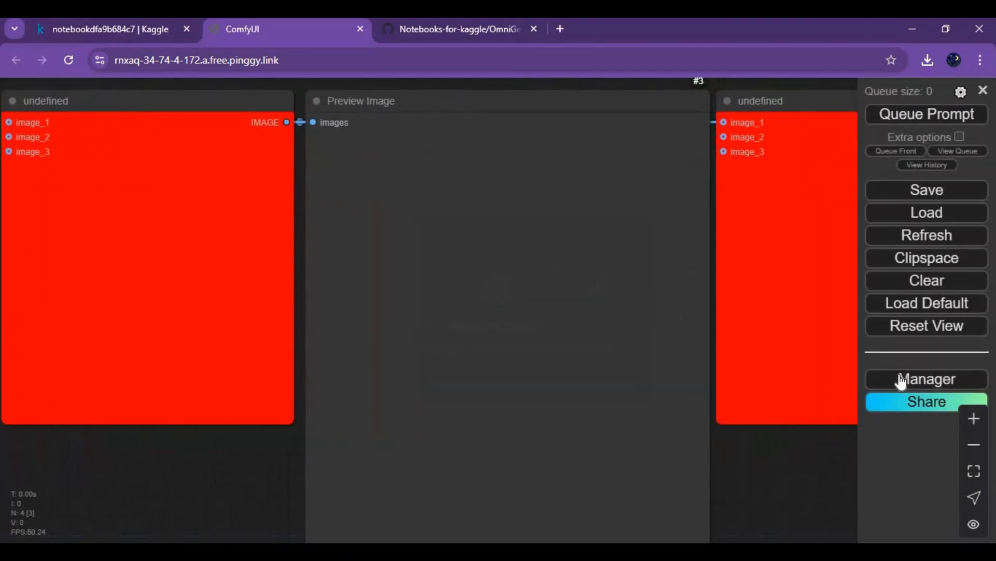
{"action": "left_click", "coordinate": [922, 379]}
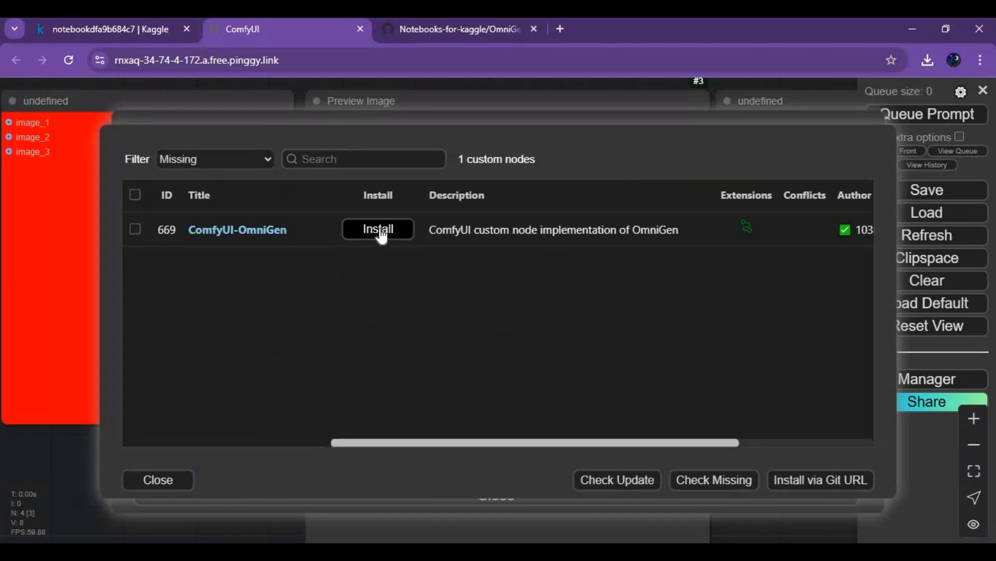
{"action": "left_click", "coordinate": [378, 229]}
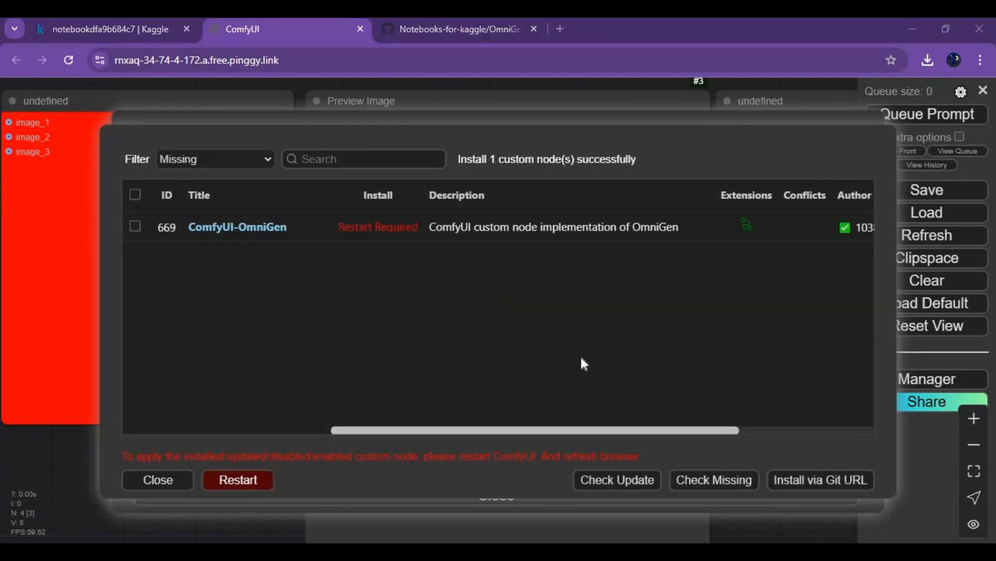
Restart the ComfyUI server and return to the Kaggle notebook tab
{"action": "left_click", "coordinate": [248, 479]}
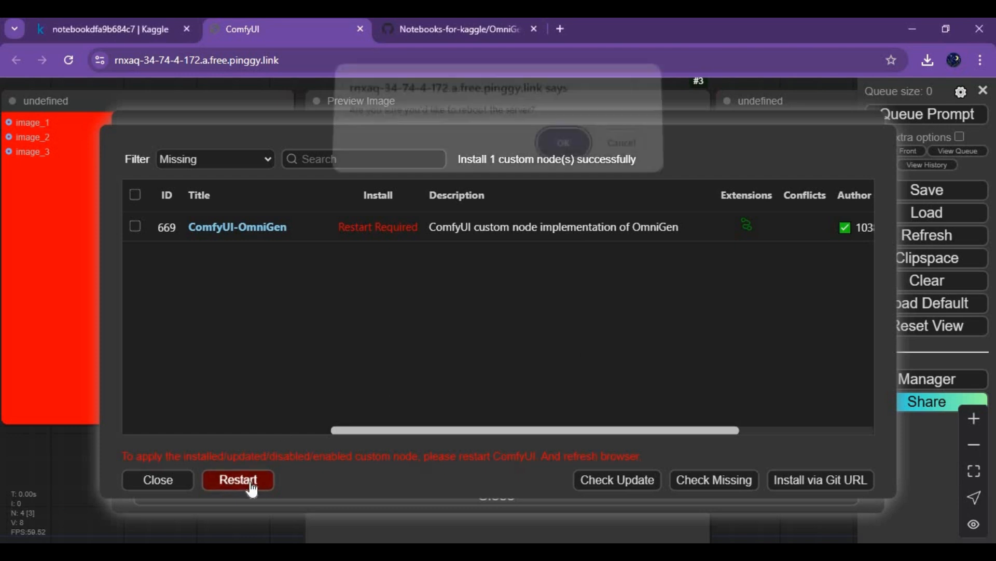
{"action": "left_click", "coordinate": [563, 153]}
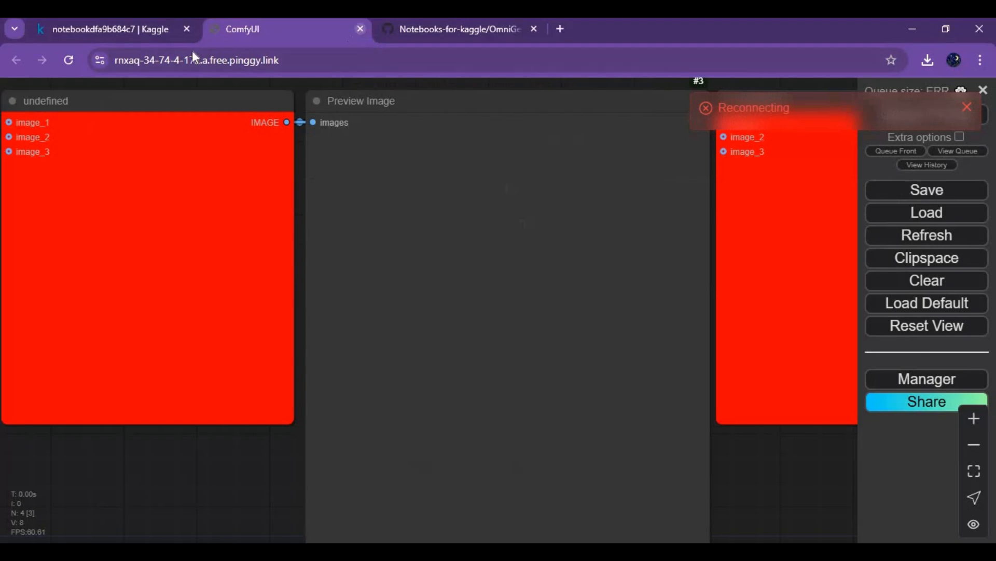
{"action": "left_click", "coordinate": [360, 29]}
{"action": "scroll", "coordinate": [422, 297], "scroll_direction": "down", "scroll_amount": 3}
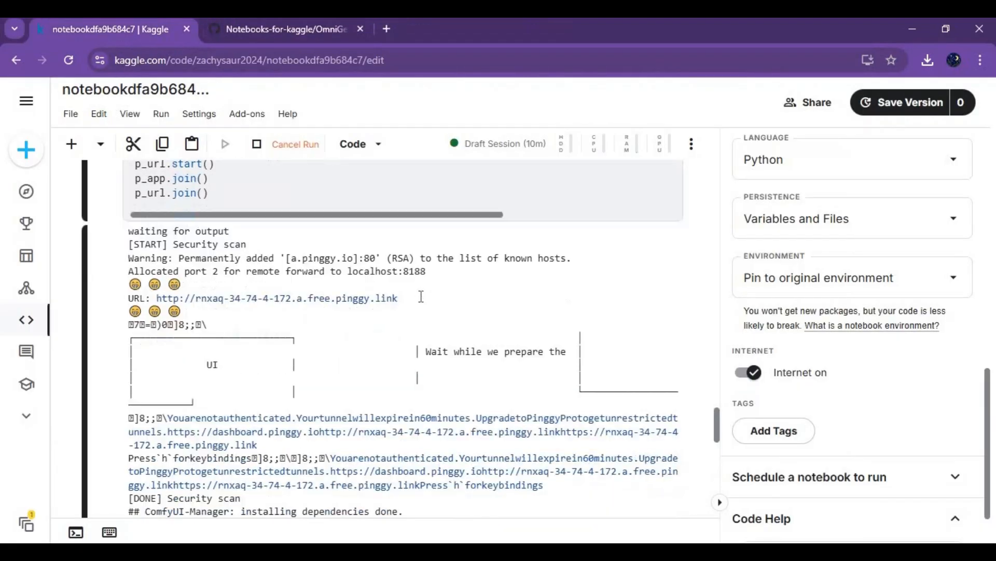
{"action": "scroll", "coordinate": [421, 297], "scroll_direction": "down", "scroll_amount": 5}
{"action": "scroll", "coordinate": [421, 296], "scroll_direction": "down", "scroll_amount": 5}
{"action": "scroll", "coordinate": [421, 296], "scroll_direction": "down", "scroll_amount": 5}
{"action": "scroll", "coordinate": [421, 296], "scroll_direction": "down", "scroll_amount": 2}
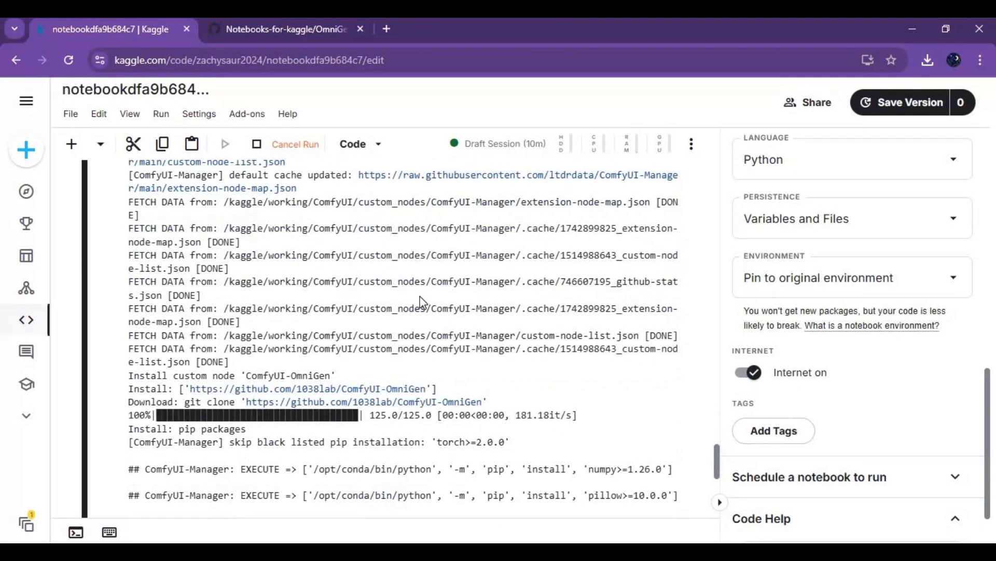
{"action": "scroll", "coordinate": [421, 297], "scroll_direction": "down", "scroll_amount": 5}
{"action": "scroll", "coordinate": [421, 297], "scroll_direction": "down", "scroll_amount": 4}
{"action": "scroll", "coordinate": [422, 300], "scroll_direction": "down", "scroll_amount": 3}
{"action": "scroll", "coordinate": [422, 300], "scroll_direction": "down", "scroll_amount": 4}
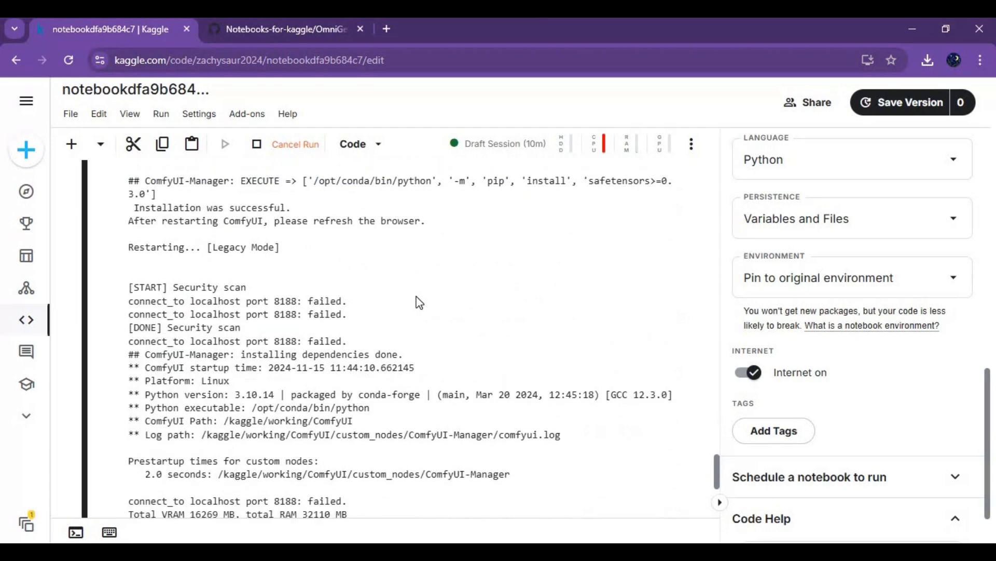
{"action": "scroll", "coordinate": [421, 300], "scroll_direction": "down", "scroll_amount": 5}
{"action": "scroll", "coordinate": [422, 299], "scroll_direction": "down", "scroll_amount": 3}
{"action": "scroll", "coordinate": [421, 300], "scroll_direction": "down", "scroll_amount": 5}
{"action": "scroll", "coordinate": [421, 300], "scroll_direction": "down", "scroll_amount": 1}
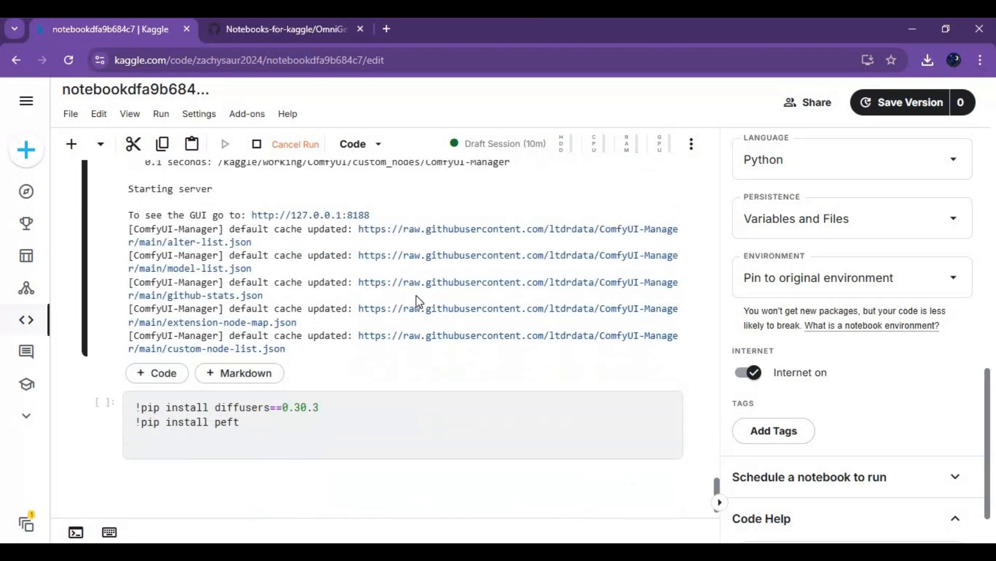
{"action": "scroll", "coordinate": [421, 300], "scroll_direction": "up", "scroll_amount": 1}
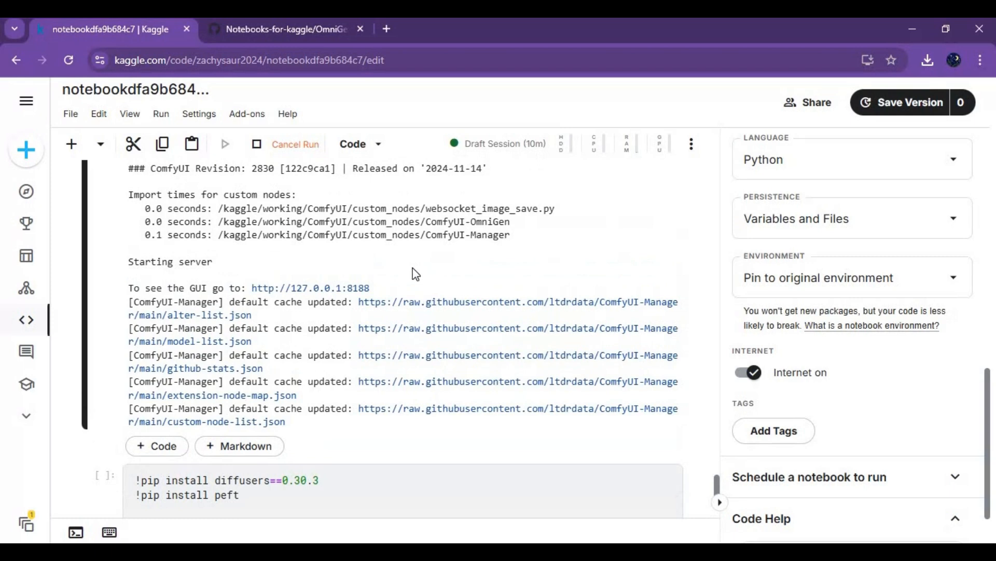
{"action": "scroll", "coordinate": [413, 267], "scroll_direction": "up", "scroll_amount": 5}
{"action": "scroll", "coordinate": [413, 268], "scroll_direction": "up", "scroll_amount": 5}
{"action": "scroll", "coordinate": [413, 267], "scroll_direction": "up", "scroll_amount": 4}
{"action": "scroll", "coordinate": [415, 268], "scroll_direction": "up", "scroll_amount": 5}
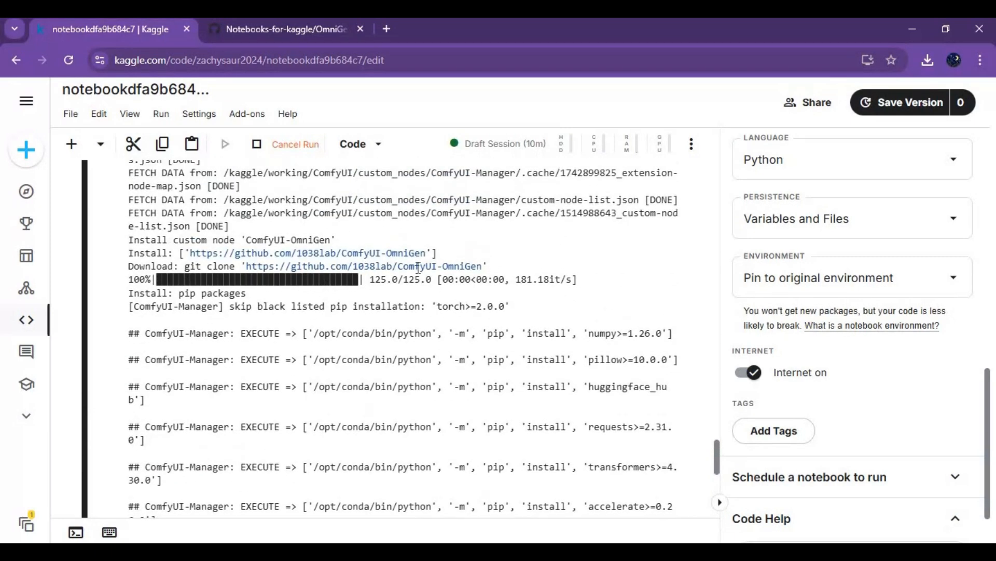
{"action": "scroll", "coordinate": [415, 267], "scroll_direction": "up", "scroll_amount": 4}
{"action": "scroll", "coordinate": [437, 371], "scroll_direction": "up", "scroll_amount": 4}
{"action": "scroll", "coordinate": [438, 371], "scroll_direction": "up", "scroll_amount": 4}
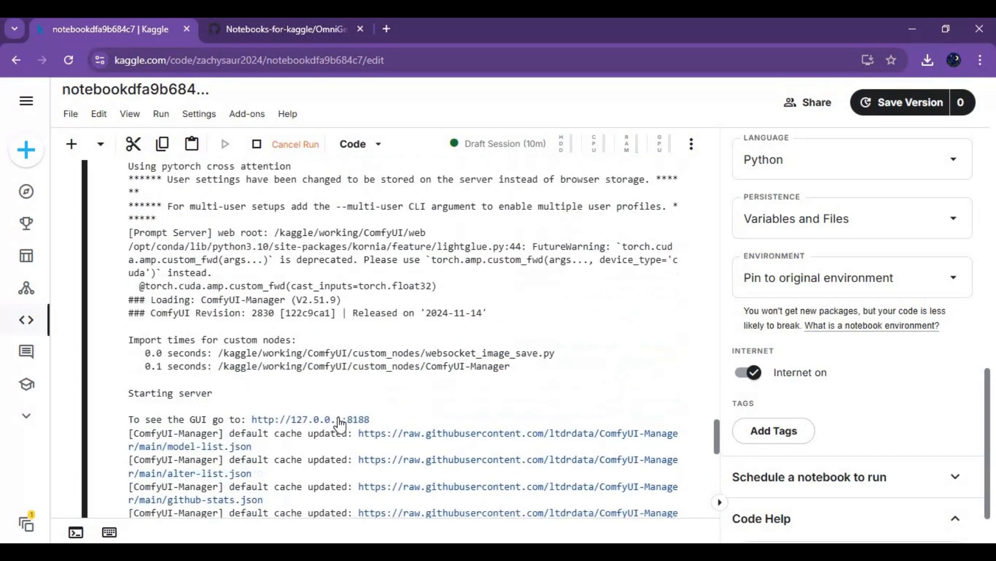
{"action": "scroll", "coordinate": [416, 347], "scroll_direction": "up", "scroll_amount": 5}
{"action": "scroll", "coordinate": [406, 336], "scroll_direction": "up", "scroll_amount": 2}
{"action": "scroll", "coordinate": [407, 337], "scroll_direction": "up", "scroll_amount": 5}
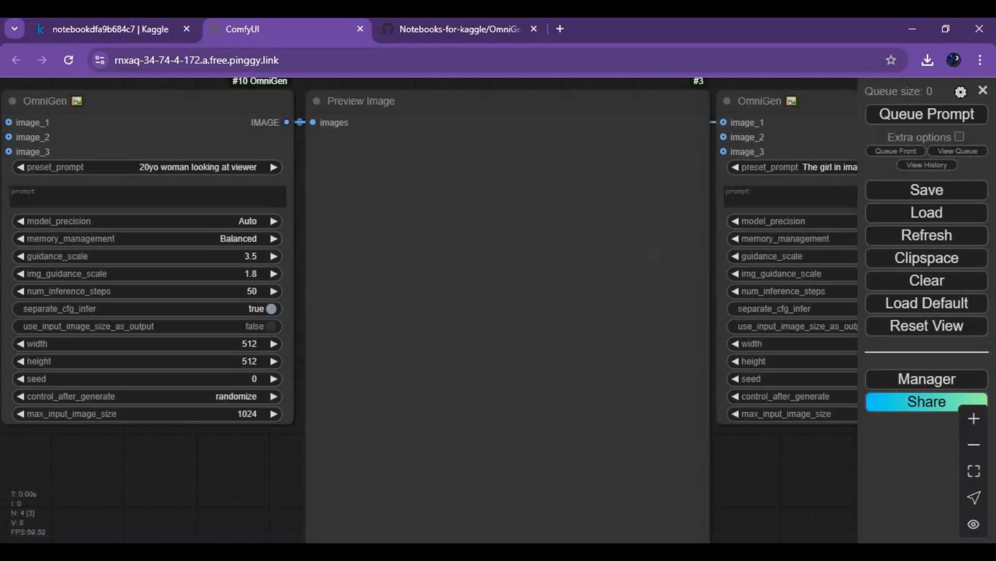
{"action": "scroll", "coordinate": [256, 398], "scroll_direction": "down", "scroll_amount": 3}
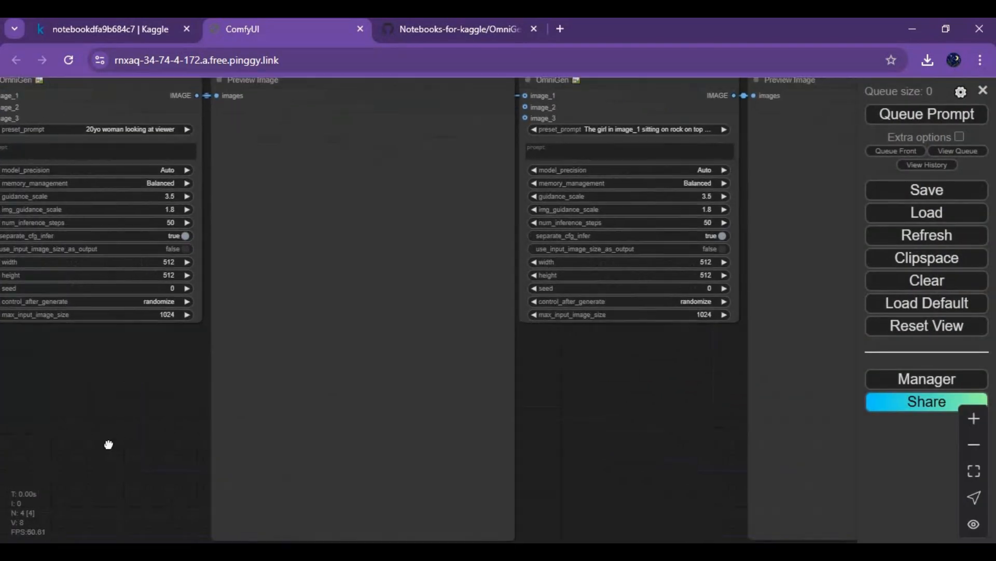
Pan the workflow so the first OmniGen node and second branch are in view
{"action": "mouse_move", "coordinate": [109, 436]}
{"action": "left_mouse_down"}
{"action": "mouse_move", "coordinate": [442, 488]}
{"action": "mouse_move", "coordinate": [78, 358]}
{"action": "left_mouse_up"}
{"action": "left_click_drag", "start_coordinate": [90, 483], "coordinate": [284, 389]}
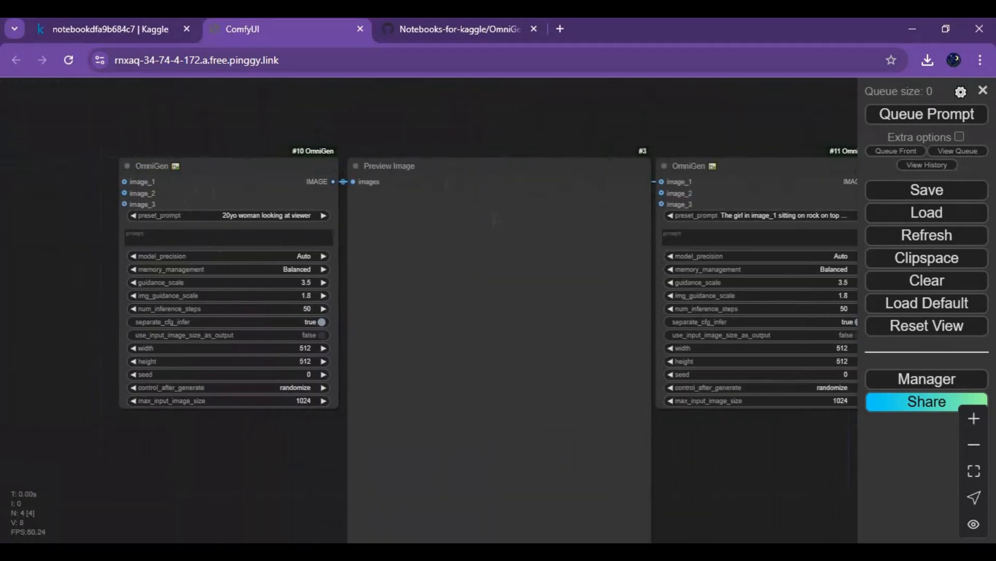
{"action": "left_click_drag", "start_coordinate": [448, 148], "coordinate": [207, 160]}
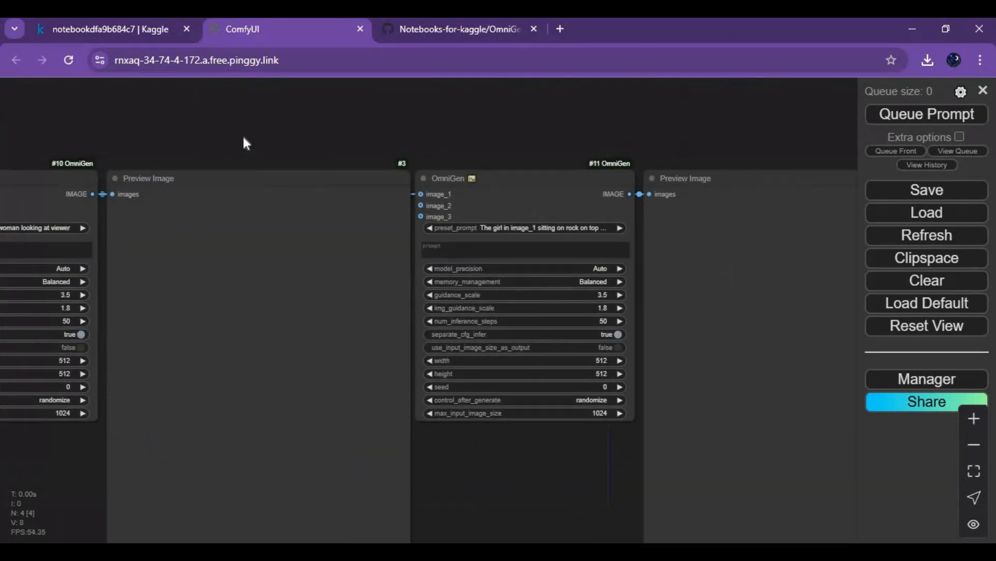
{"action": "left_click_drag", "start_coordinate": [242, 134], "coordinate": [421, 131]}
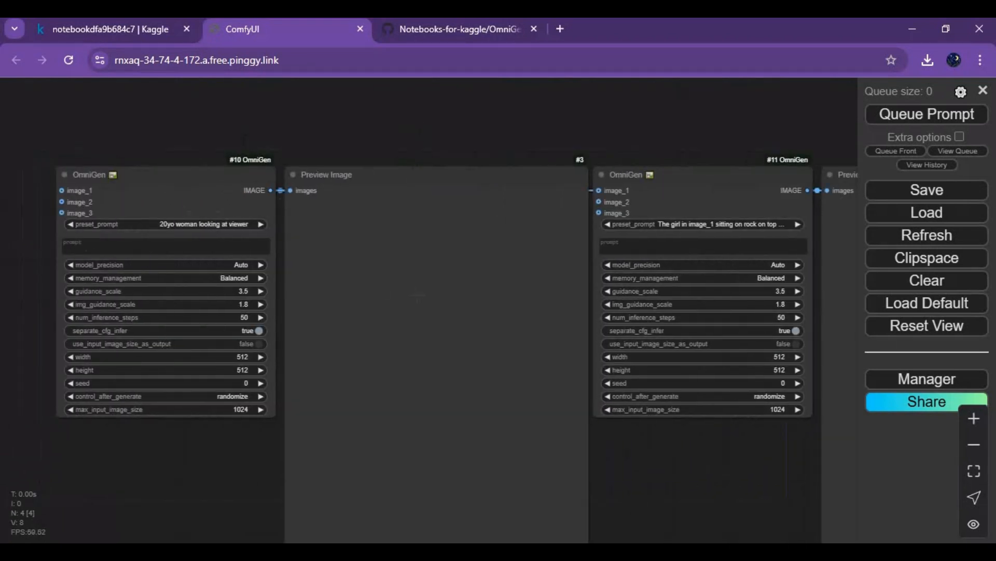
Bypass the first Preview Image node and the first OmniGen node
{"action": "right_click", "coordinate": [383, 275]}
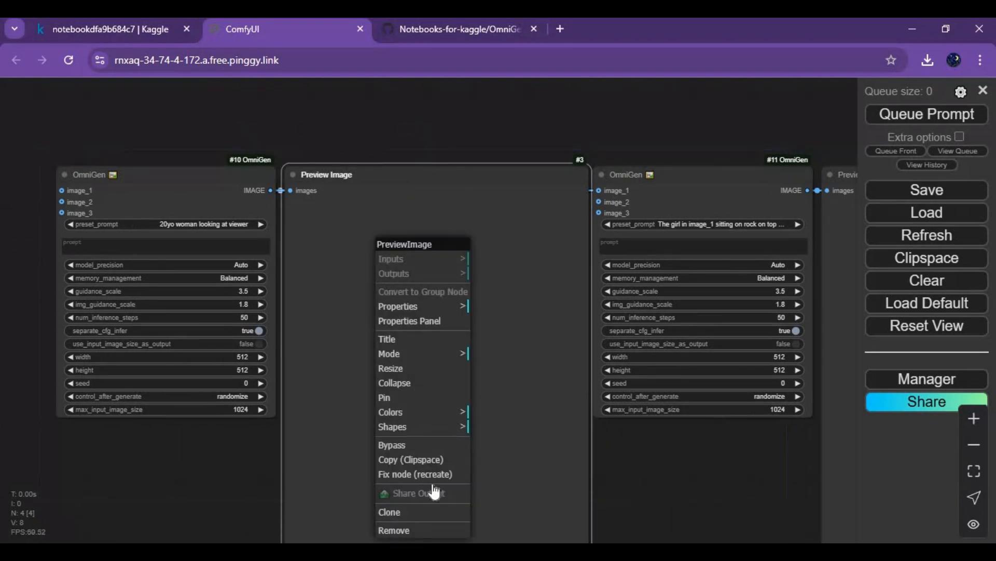
{"action": "left_click", "coordinate": [401, 445]}
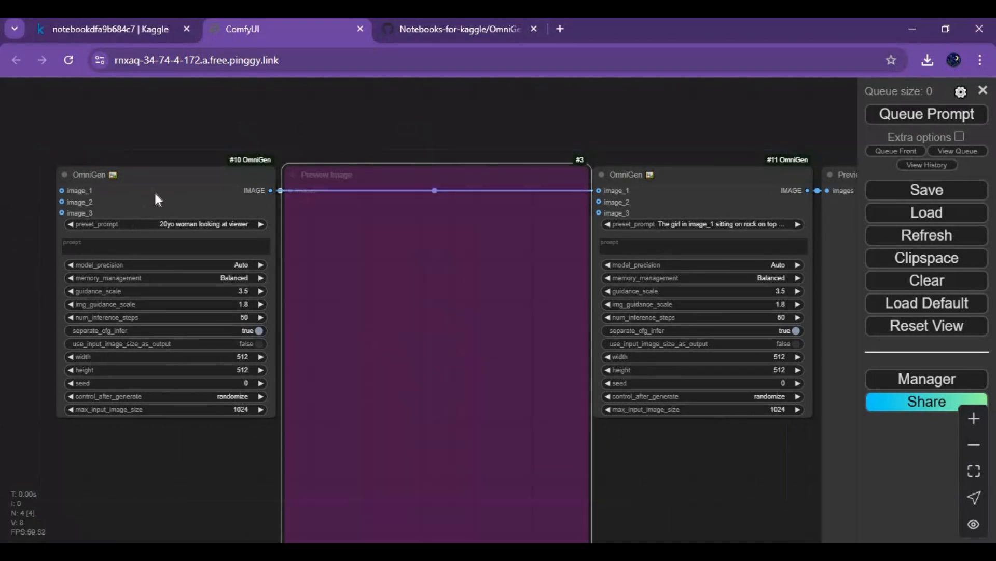
{"action": "right_click", "coordinate": [156, 199]}
{"action": "left_click", "coordinate": [161, 379]}
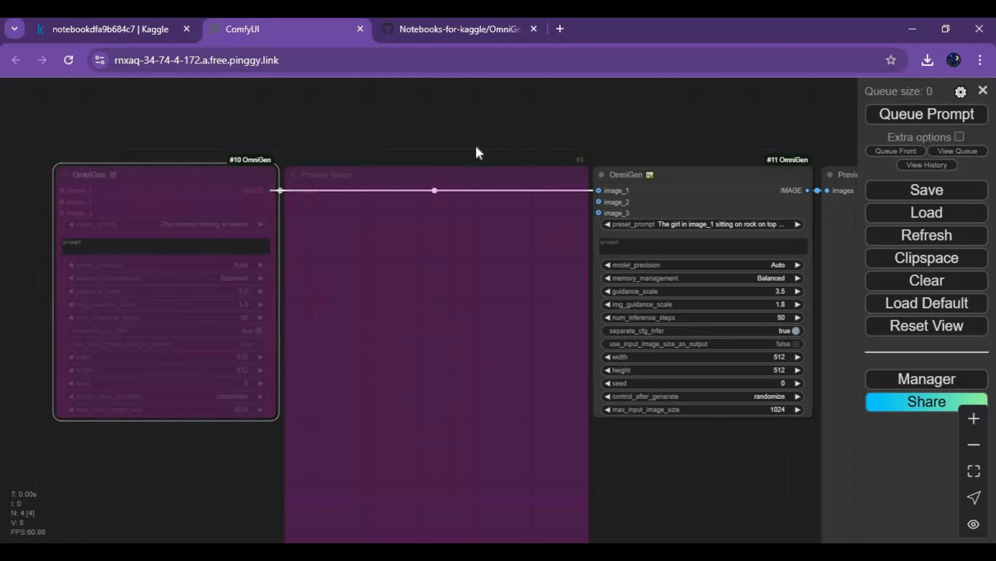
{"action": "right_click", "coordinate": [407, 146]}
Add a Load Image node and connect its IMAGE output to the second OmniGen's image_1
{"action": "left_click", "coordinate": [348, 124]}
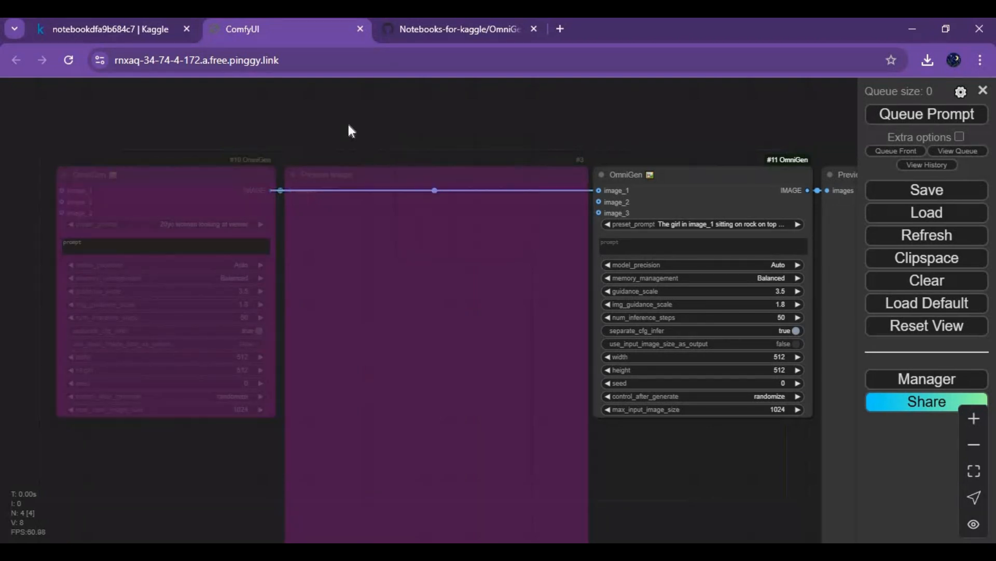
{"action": "double_click", "coordinate": [348, 124]}
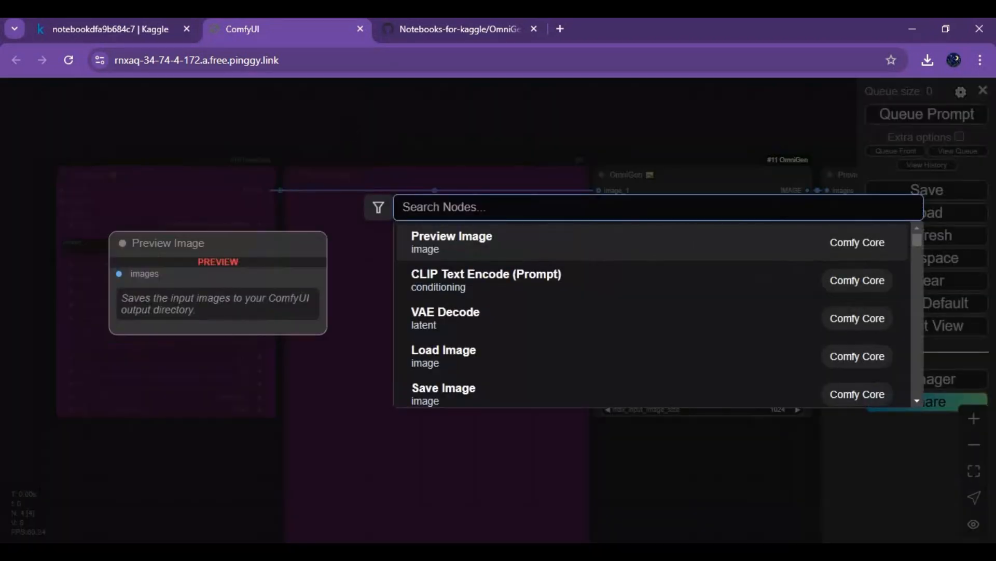
{"action": "type", "text": "lo"}
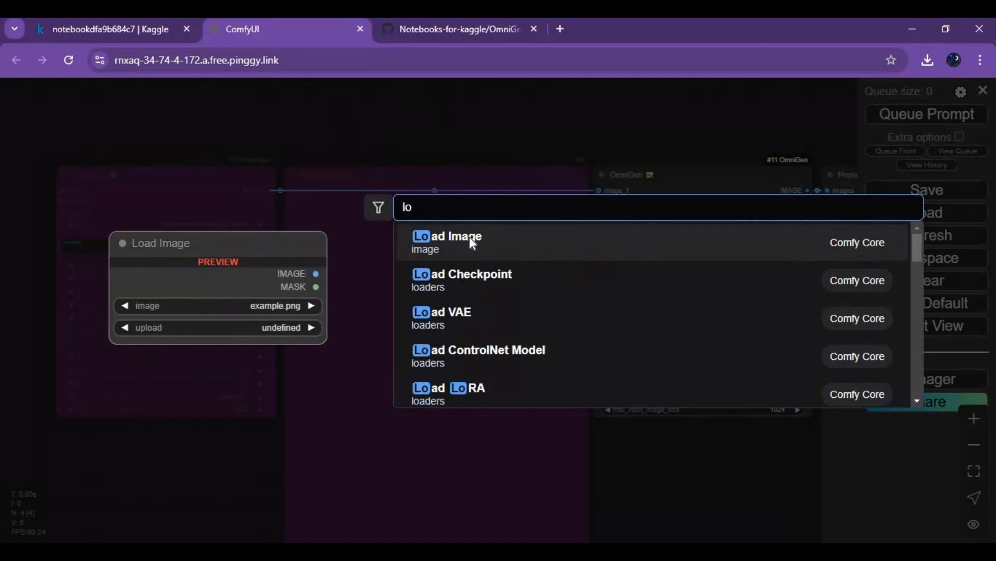
{"action": "left_click", "coordinate": [470, 237]}
{"action": "left_click_drag", "start_coordinate": [436, 100], "coordinate": [257, 186]}
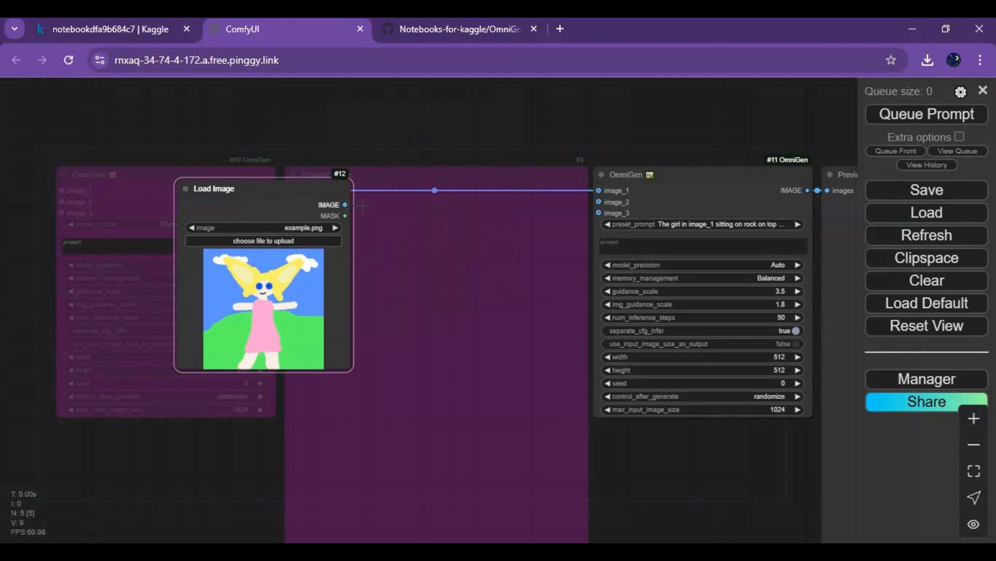
{"action": "left_click_drag", "start_coordinate": [345, 204], "coordinate": [599, 201]}
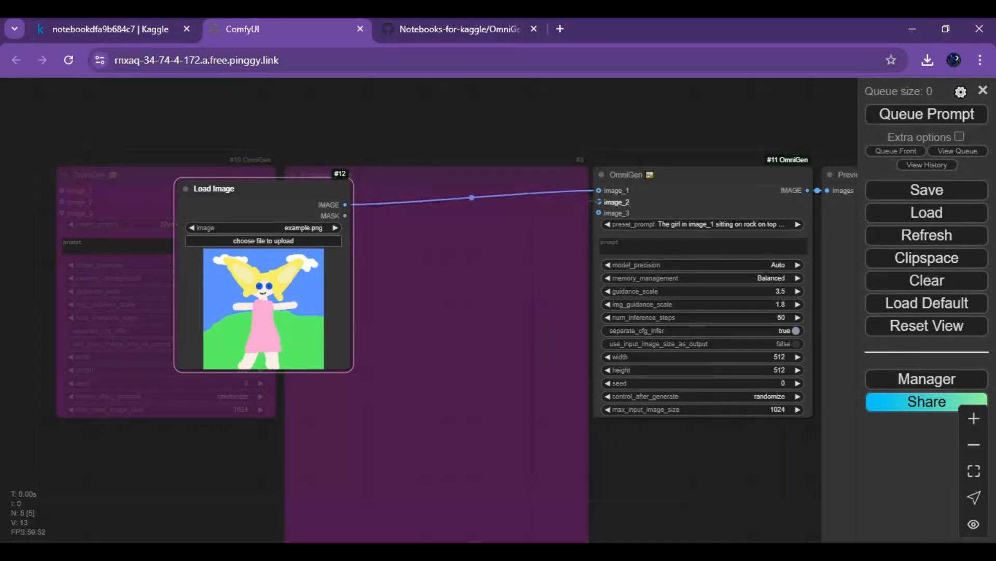
Upload the Z.png photo of the woman from D: into the Load Image node
{"action": "left_click", "coordinate": [267, 240]}
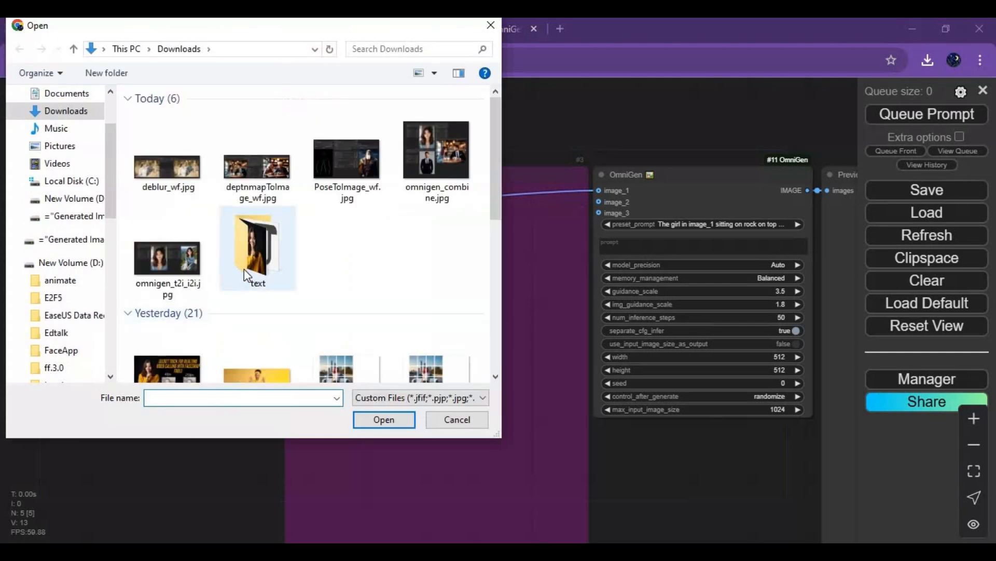
{"action": "left_click", "coordinate": [73, 198]}
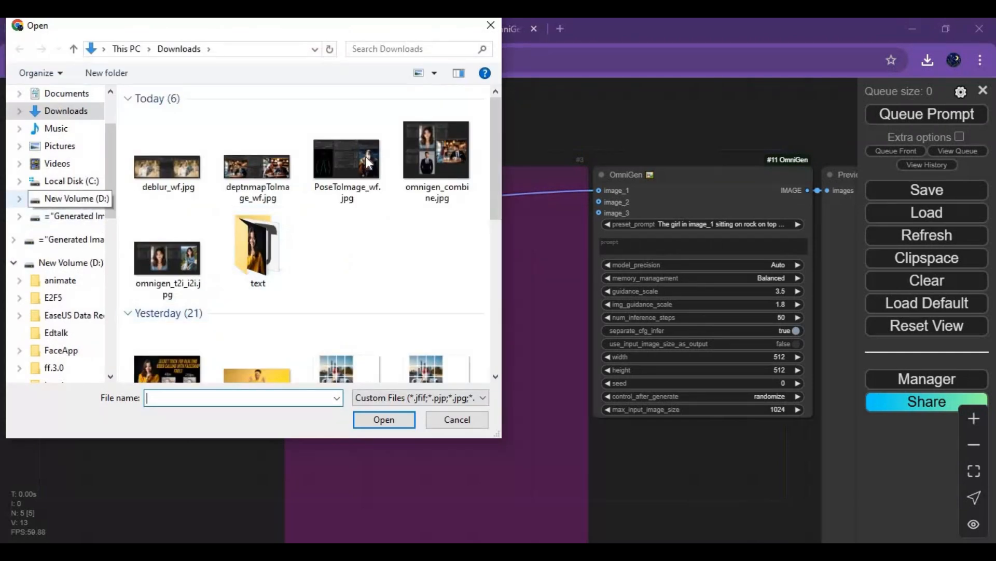
{"action": "left_click_drag", "start_coordinate": [494, 117], "coordinate": [492, 237]}
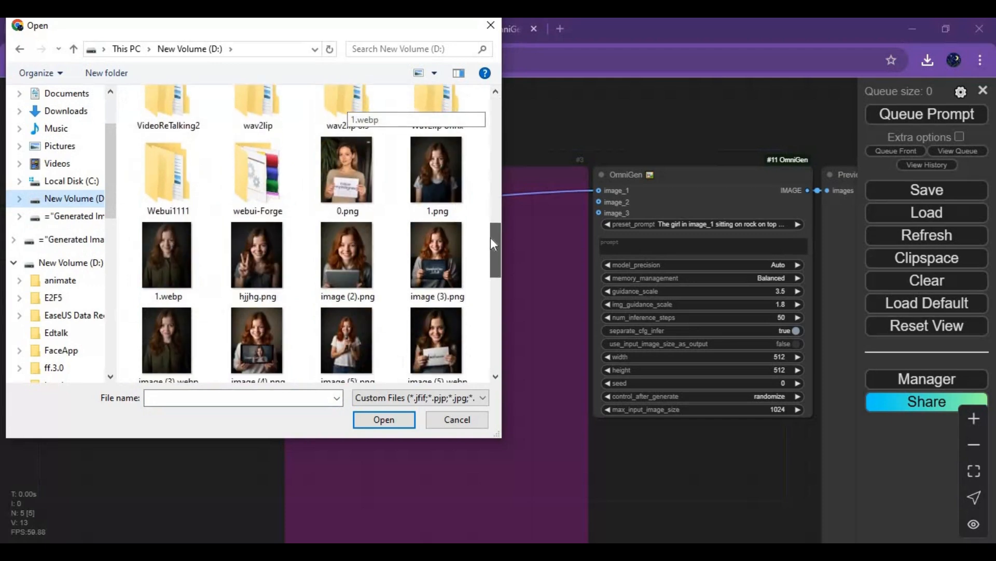
{"action": "left_click_drag", "start_coordinate": [491, 238], "coordinate": [494, 374]}
{"action": "double_click", "coordinate": [445, 352]}
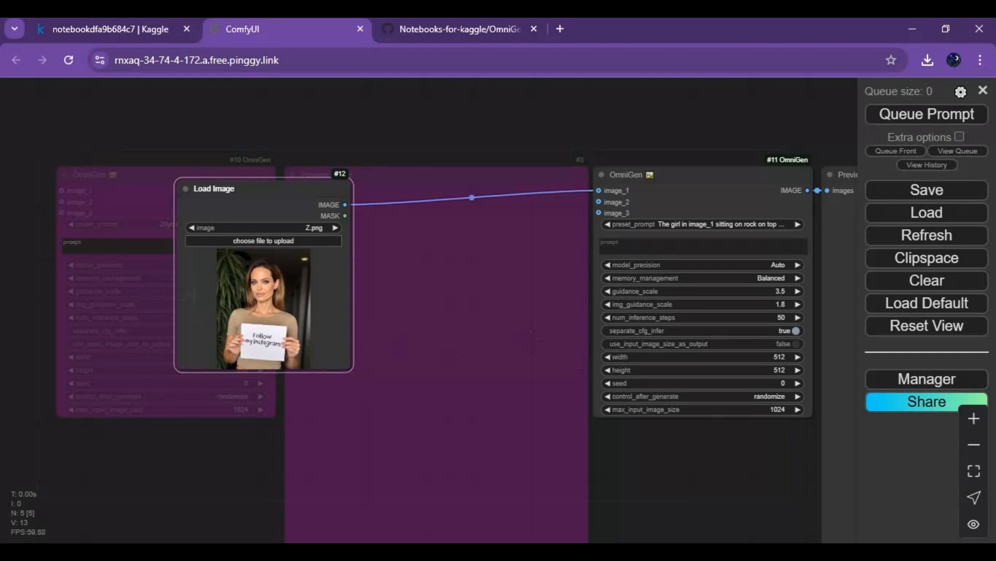
{"action": "left_click", "coordinate": [703, 245]}
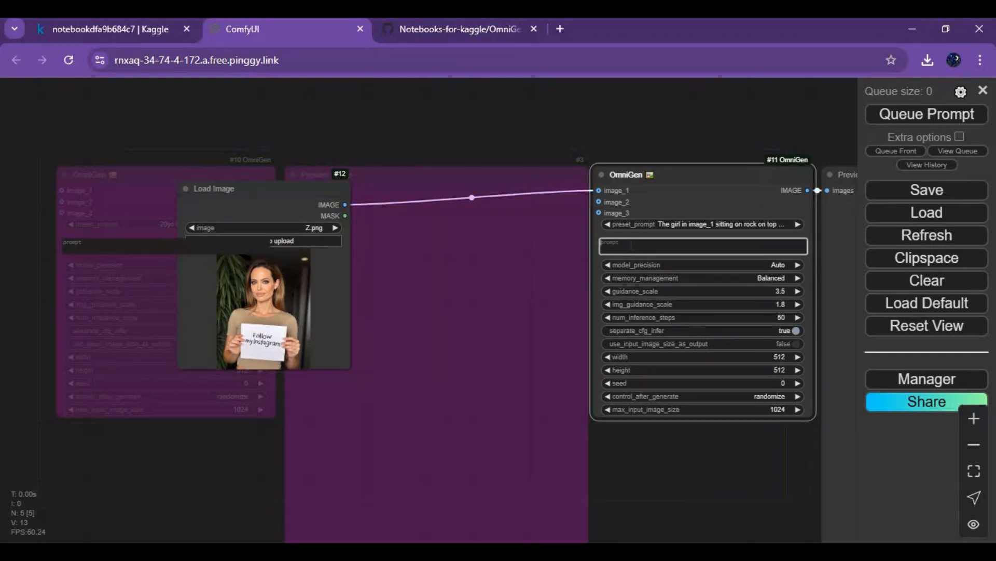
{"action": "type", "text": "3d"}
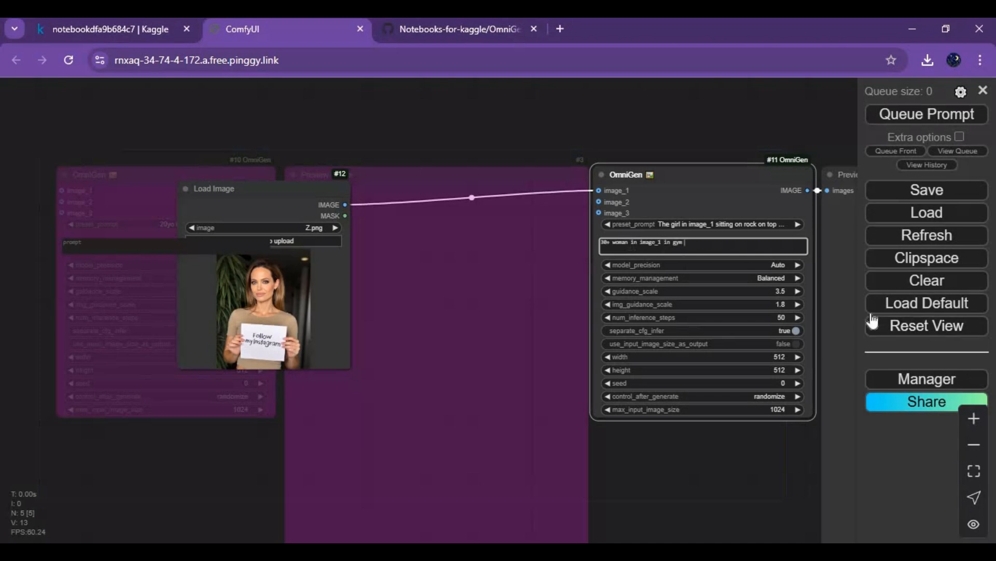
Queue the second OmniGen node with prompt "30+ woman in image_1 in gym" and watch it run
{"action": "left_click", "coordinate": [923, 116]}
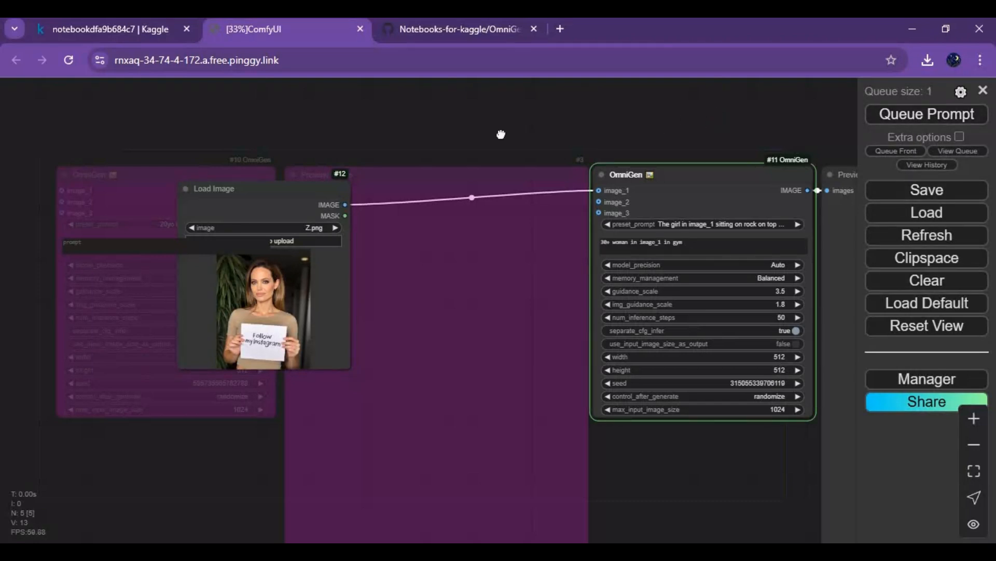
{"action": "left_click_drag", "start_coordinate": [498, 133], "coordinate": [272, 175]}
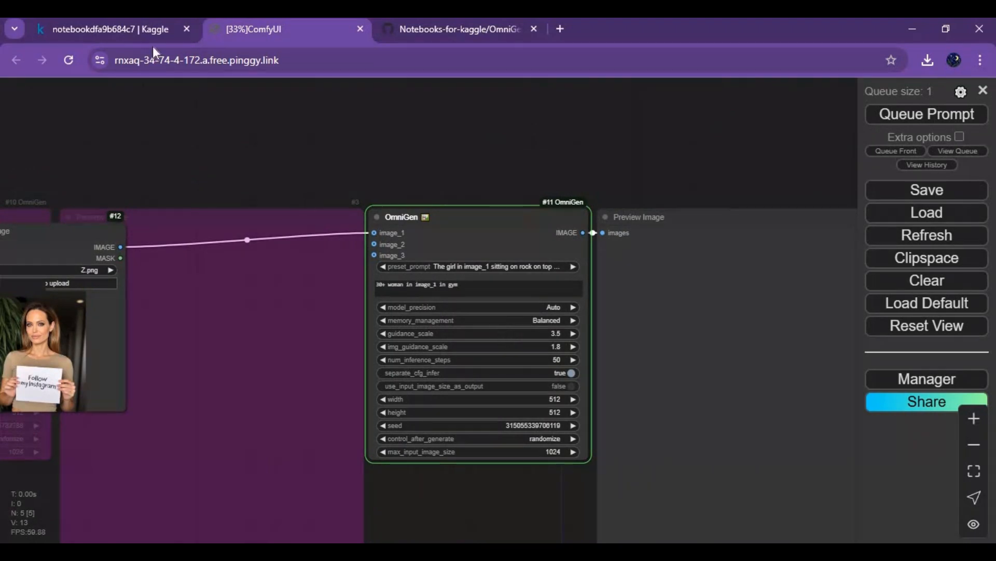
Stop the Kaggle ComfyUI launch cell after its log shows OmniGen failing to import diffusers
{"action": "left_click", "coordinate": [125, 34]}
{"action": "scroll", "coordinate": [413, 387], "scroll_direction": "down", "scroll_amount": 5}
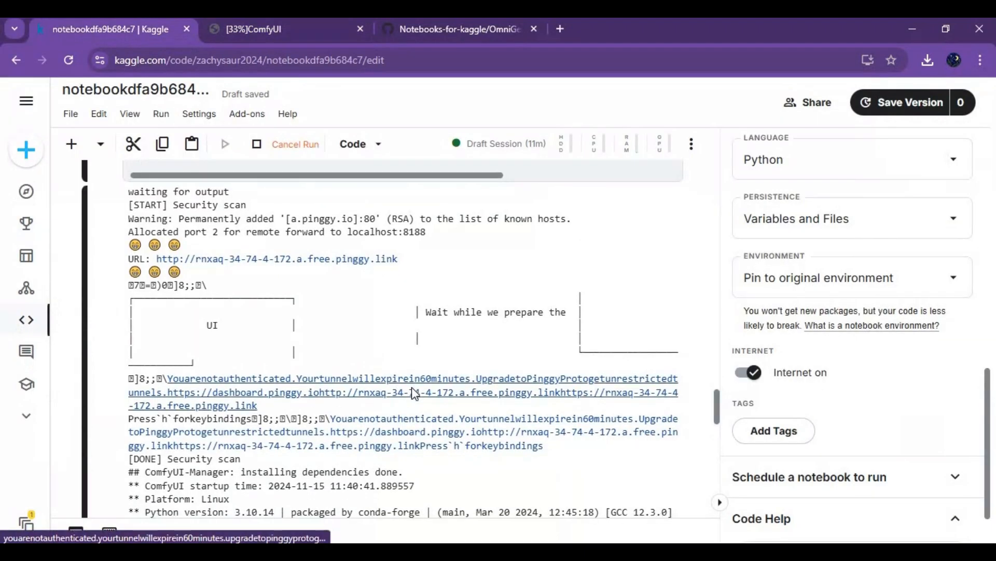
{"action": "scroll", "coordinate": [412, 387], "scroll_direction": "down", "scroll_amount": 5}
{"action": "scroll", "coordinate": [412, 390], "scroll_direction": "down", "scroll_amount": 5}
{"action": "scroll", "coordinate": [412, 389], "scroll_direction": "down", "scroll_amount": 5}
{"action": "scroll", "coordinate": [412, 390], "scroll_direction": "down", "scroll_amount": 5}
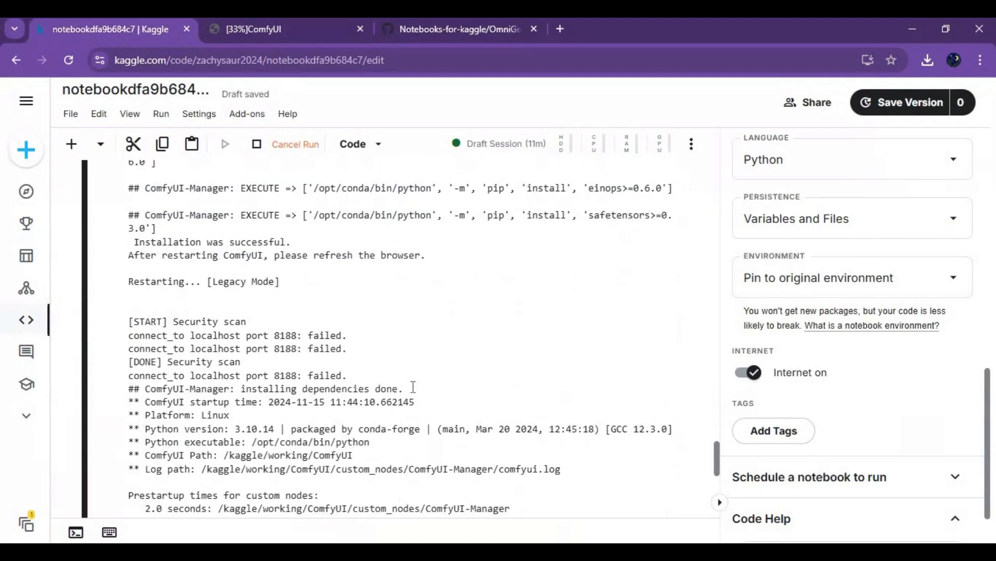
{"action": "scroll", "coordinate": [411, 390], "scroll_direction": "up", "scroll_amount": 3}
{"action": "scroll", "coordinate": [412, 389], "scroll_direction": "down", "scroll_amount": 5}
{"action": "scroll", "coordinate": [412, 389], "scroll_direction": "down", "scroll_amount": 5}
{"action": "scroll", "coordinate": [412, 390], "scroll_direction": "down", "scroll_amount": 3}
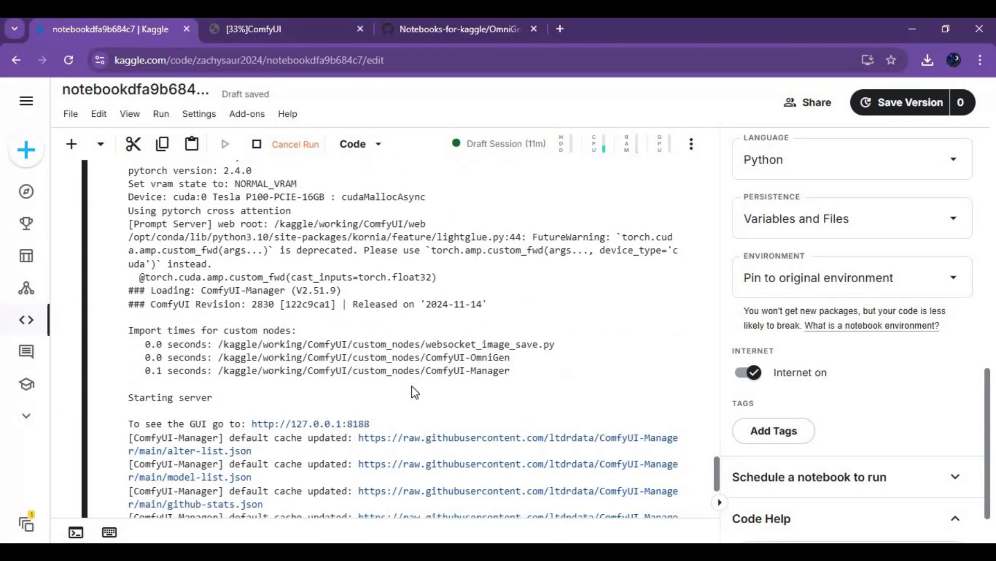
{"action": "scroll", "coordinate": [411, 389], "scroll_direction": "down", "scroll_amount": 3}
{"action": "scroll", "coordinate": [415, 391], "scroll_direction": "down", "scroll_amount": 5}
{"action": "scroll", "coordinate": [414, 391], "scroll_direction": "down", "scroll_amount": 5}
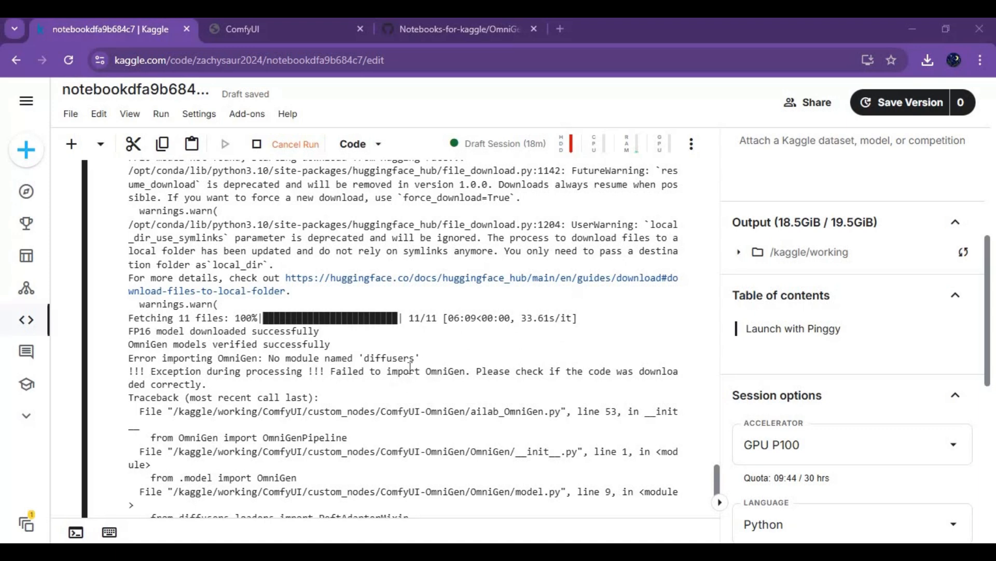
{"action": "scroll", "coordinate": [412, 368], "scroll_direction": "down", "scroll_amount": 5}
{"action": "scroll", "coordinate": [411, 367], "scroll_direction": "down", "scroll_amount": 5}
{"action": "scroll", "coordinate": [411, 367], "scroll_direction": "up", "scroll_amount": 8}
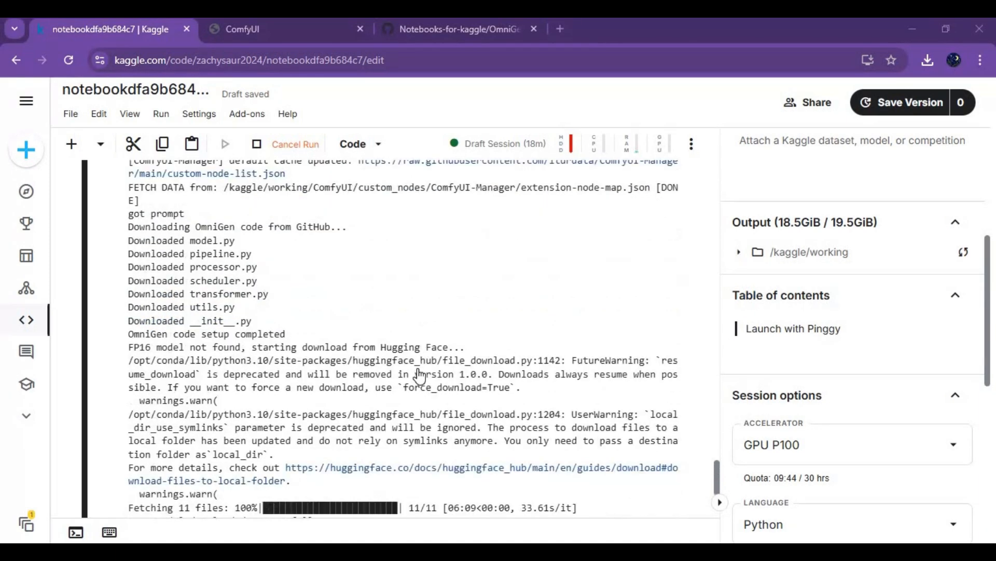
{"action": "scroll", "coordinate": [412, 368], "scroll_direction": "up", "scroll_amount": 6}
{"action": "scroll", "coordinate": [417, 375], "scroll_direction": "up", "scroll_amount": 5}
{"action": "scroll", "coordinate": [418, 375], "scroll_direction": "up", "scroll_amount": 5}
{"action": "scroll", "coordinate": [418, 374], "scroll_direction": "up", "scroll_amount": 5}
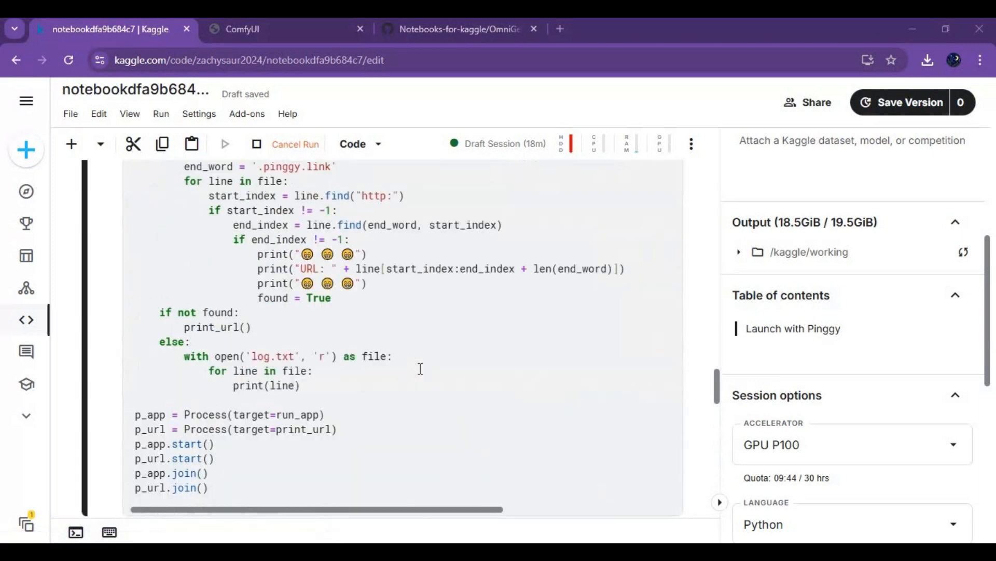
{"action": "scroll", "coordinate": [418, 374], "scroll_direction": "up", "scroll_amount": 5}
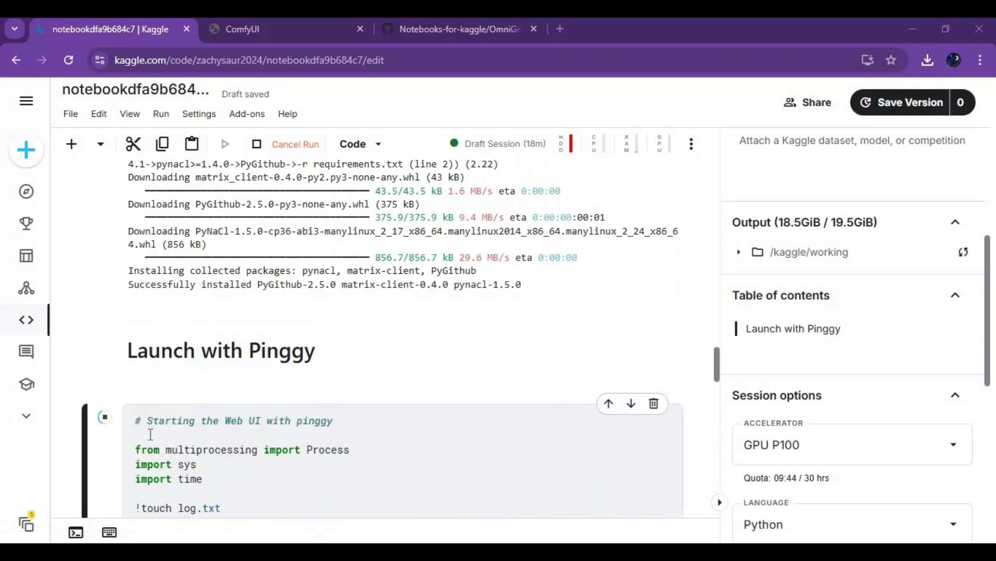
{"action": "left_click", "coordinate": [106, 419]}
{"action": "scroll", "coordinate": [376, 360], "scroll_direction": "down", "scroll_amount": 5}
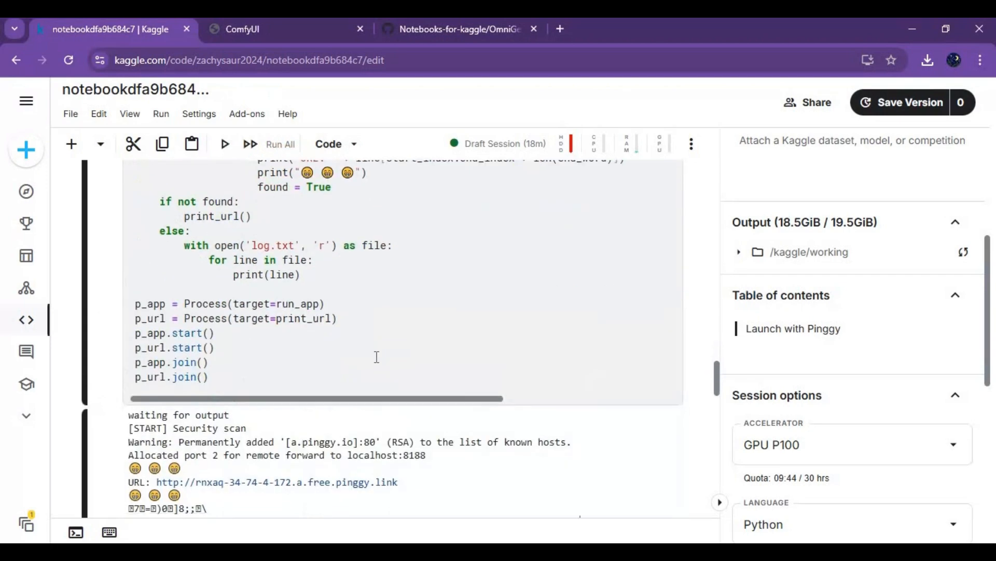
{"action": "scroll", "coordinate": [377, 360], "scroll_direction": "down", "scroll_amount": 8}
{"action": "scroll", "coordinate": [377, 358], "scroll_direction": "down", "scroll_amount": 8}
{"action": "scroll", "coordinate": [376, 358], "scroll_direction": "down", "scroll_amount": 8}
{"action": "scroll", "coordinate": [377, 358], "scroll_direction": "down", "scroll_amount": 8}
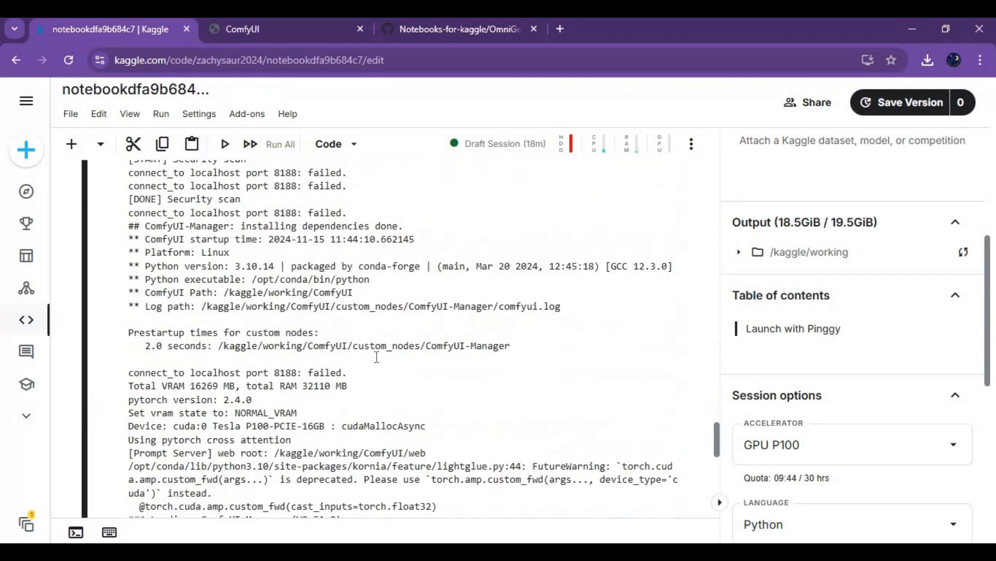
{"action": "scroll", "coordinate": [377, 359], "scroll_direction": "down", "scroll_amount": 3}
{"action": "scroll", "coordinate": [377, 359], "scroll_direction": "down", "scroll_amount": 6}
{"action": "scroll", "coordinate": [376, 358], "scroll_direction": "down", "scroll_amount": 6}
{"action": "scroll", "coordinate": [377, 358], "scroll_direction": "down", "scroll_amount": 6}
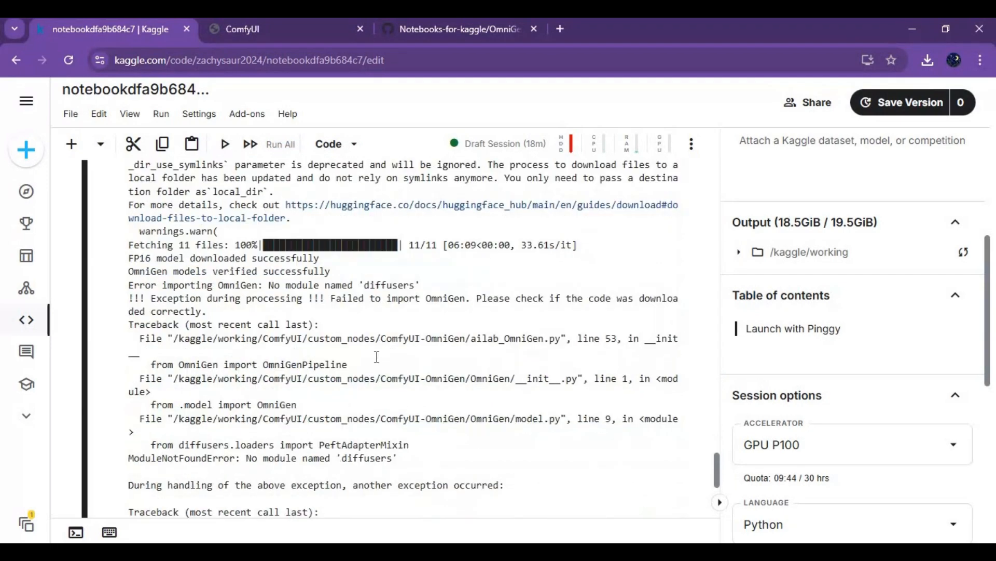
{"action": "scroll", "coordinate": [377, 359], "scroll_direction": "down", "scroll_amount": 4}
{"action": "scroll", "coordinate": [377, 358], "scroll_direction": "down", "scroll_amount": 6}
{"action": "scroll", "coordinate": [378, 358], "scroll_direction": "down", "scroll_amount": 6}
{"action": "scroll", "coordinate": [376, 358], "scroll_direction": "down", "scroll_amount": 3}
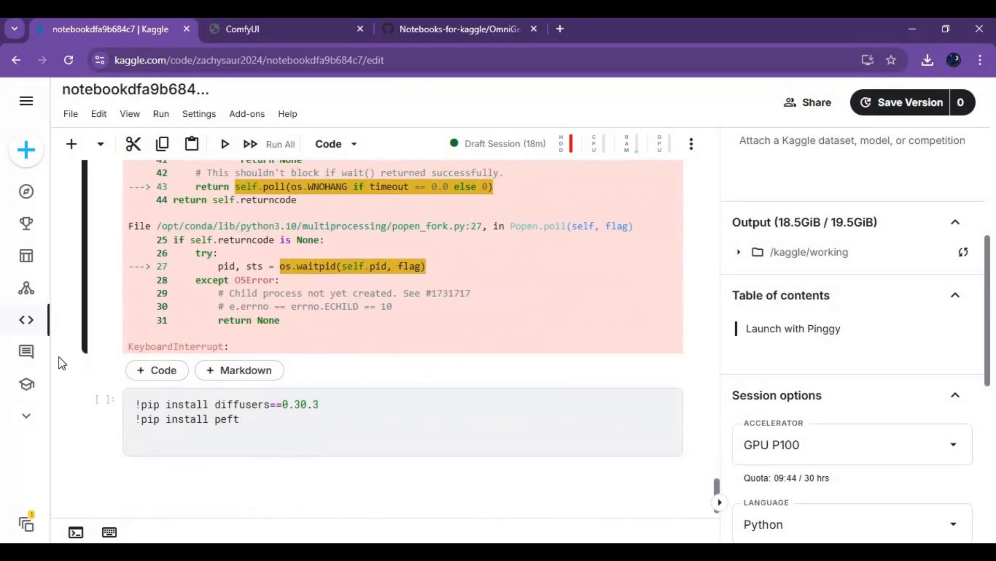
Run the cell installing diffusers 0.30.3 and peft, ending with peft 0.13.2 installed
{"action": "left_click", "coordinate": [100, 404]}
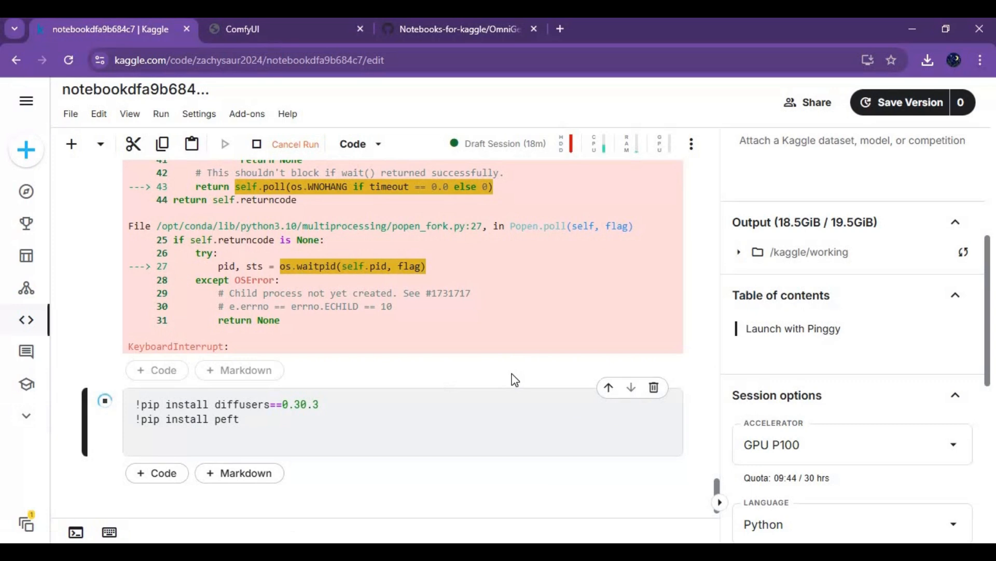
{"action": "scroll", "coordinate": [513, 379], "scroll_direction": "down", "scroll_amount": 4}
{"action": "scroll", "coordinate": [514, 380], "scroll_direction": "down", "scroll_amount": 5}
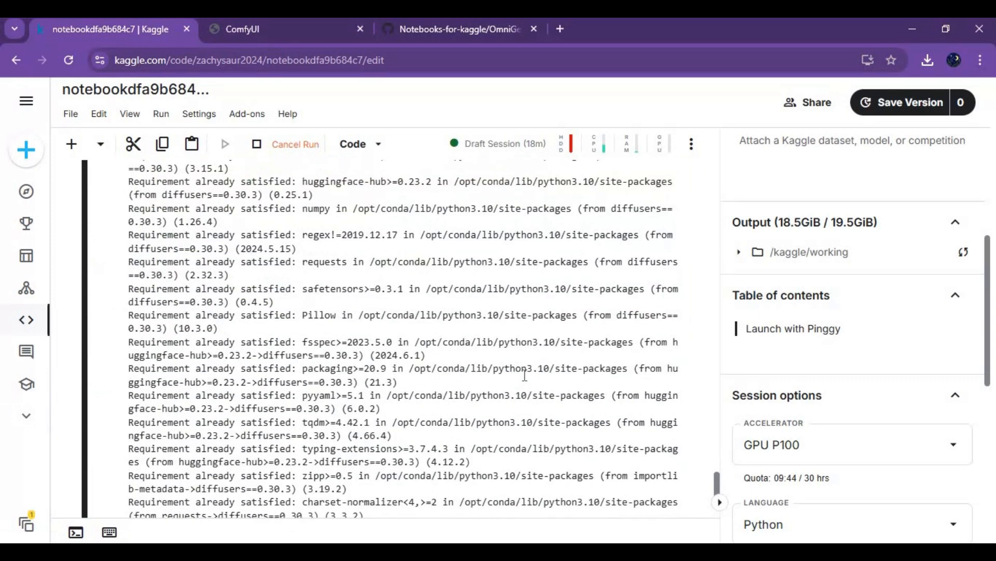
{"action": "scroll", "coordinate": [524, 376], "scroll_direction": "down", "scroll_amount": 5}
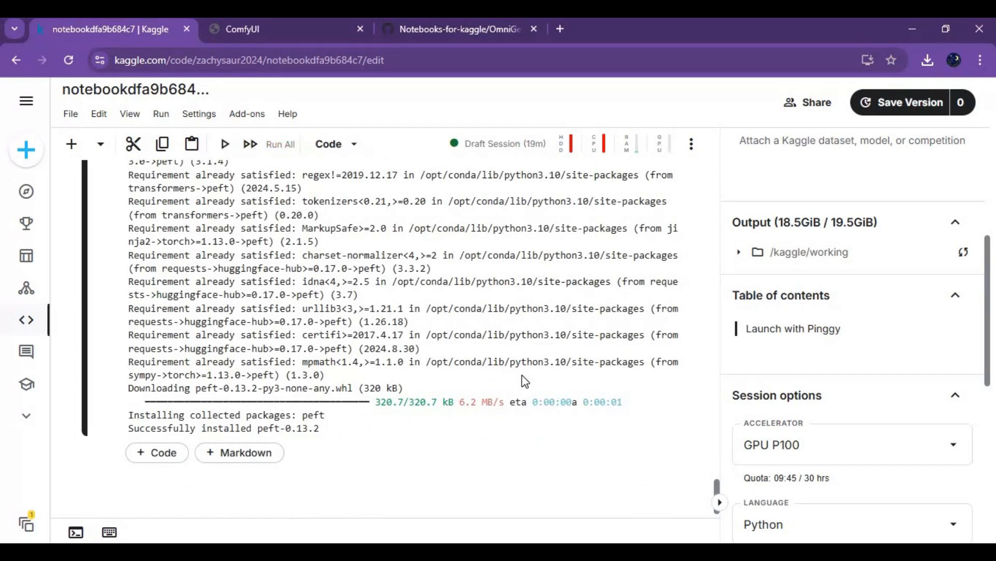
{"action": "scroll", "coordinate": [334, 302], "scroll_direction": "up", "scroll_amount": 5}
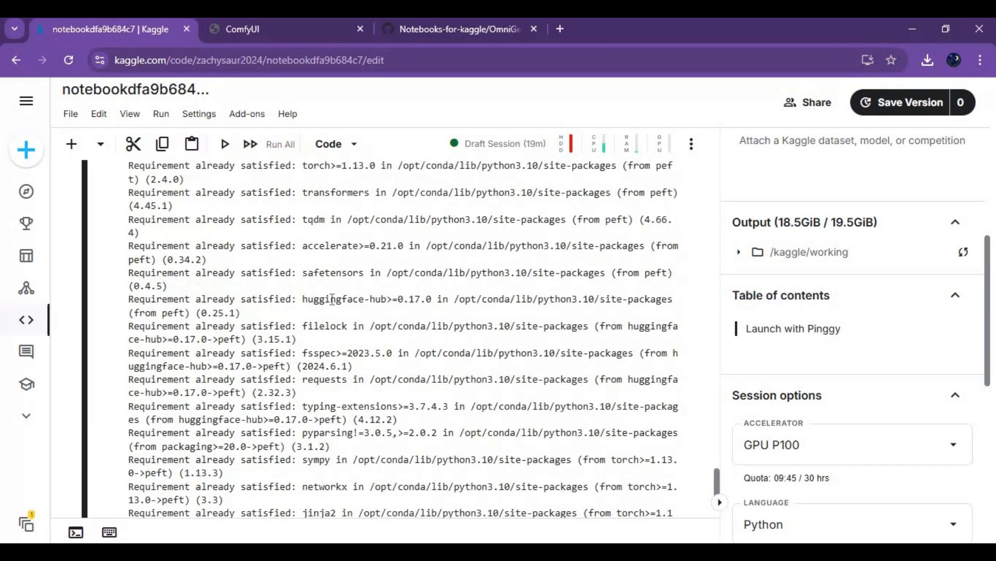
{"action": "scroll", "coordinate": [334, 302], "scroll_direction": "down", "scroll_amount": 10}
{"action": "scroll", "coordinate": [273, 311], "scroll_direction": "down", "scroll_amount": 10}
{"action": "scroll", "coordinate": [250, 320], "scroll_direction": "down", "scroll_amount": 8}
{"action": "scroll", "coordinate": [239, 325], "scroll_direction": "up", "scroll_amount": 3}
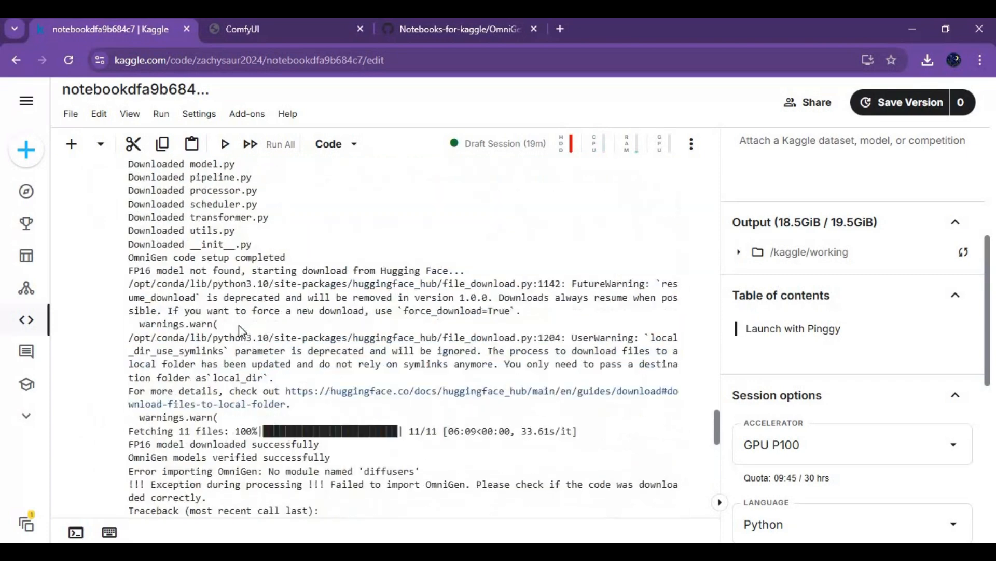
{"action": "scroll", "coordinate": [239, 325], "scroll_direction": "down", "scroll_amount": 8}
{"action": "scroll", "coordinate": [239, 325], "scroll_direction": "down", "scroll_amount": 8}
{"action": "scroll", "coordinate": [239, 325], "scroll_direction": "down", "scroll_amount": 8}
{"action": "scroll", "coordinate": [239, 325], "scroll_direction": "up", "scroll_amount": 5}
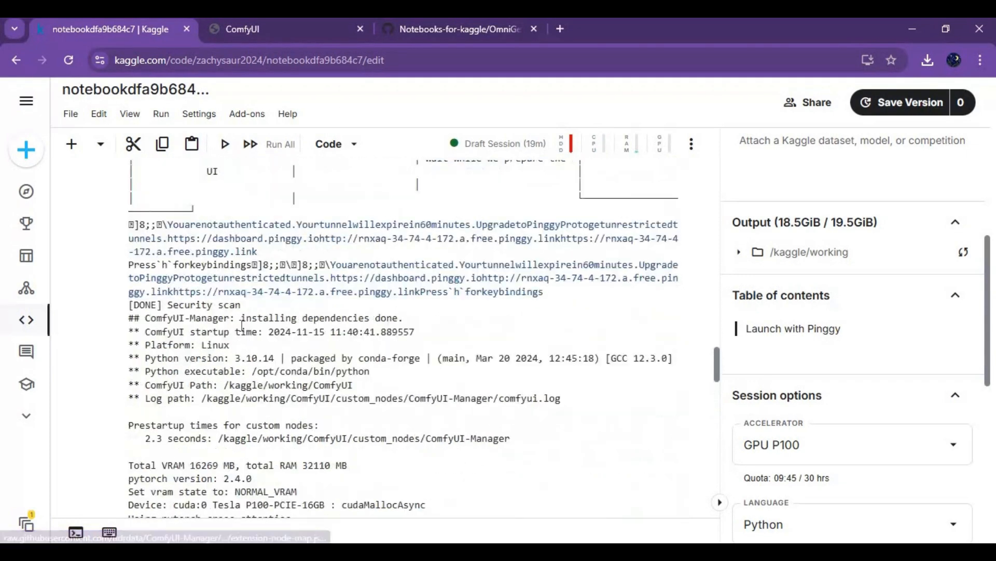
{"action": "scroll", "coordinate": [240, 325], "scroll_direction": "up", "scroll_amount": 8}
{"action": "scroll", "coordinate": [239, 324], "scroll_direction": "up", "scroll_amount": 8}
{"action": "scroll", "coordinate": [239, 325], "scroll_direction": "up", "scroll_amount": 6}
{"action": "scroll", "coordinate": [155, 296], "scroll_direction": "down", "scroll_amount": 4}
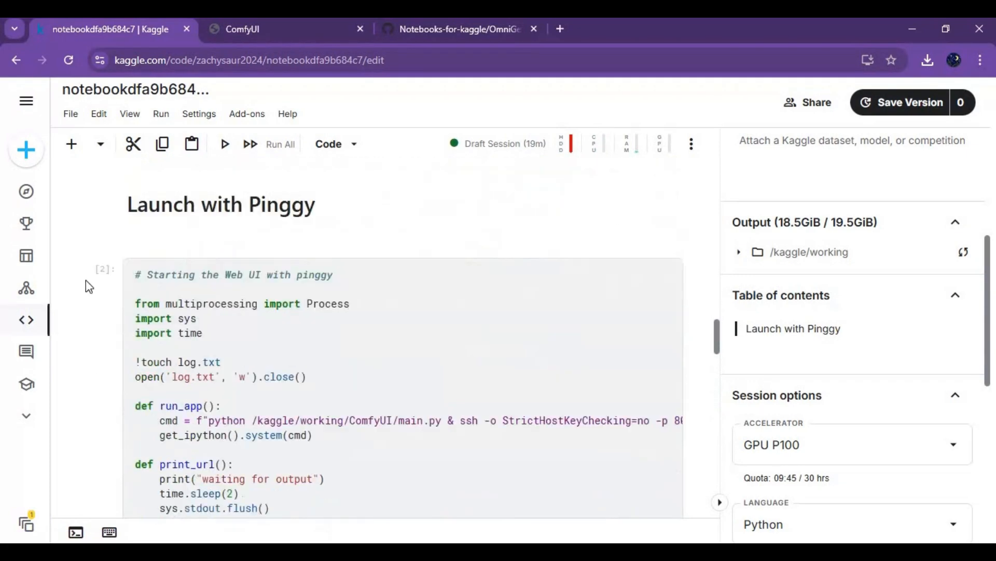
Rerun the Launch with Pinggy cell, discard the old ComfyUI tab, and follow the new Pinggy link
{"action": "left_click", "coordinate": [104, 271]}
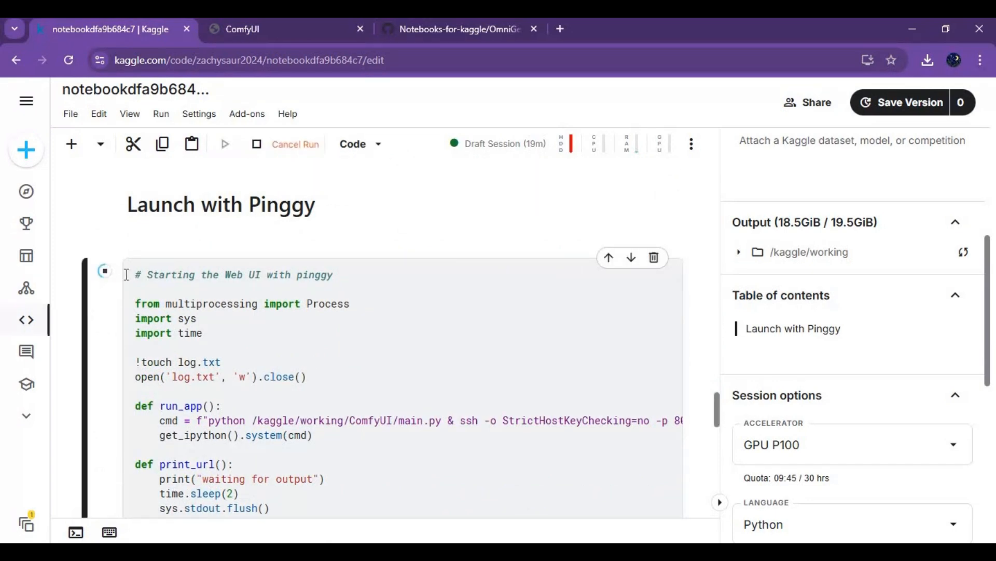
{"action": "left_click", "coordinate": [359, 29]}
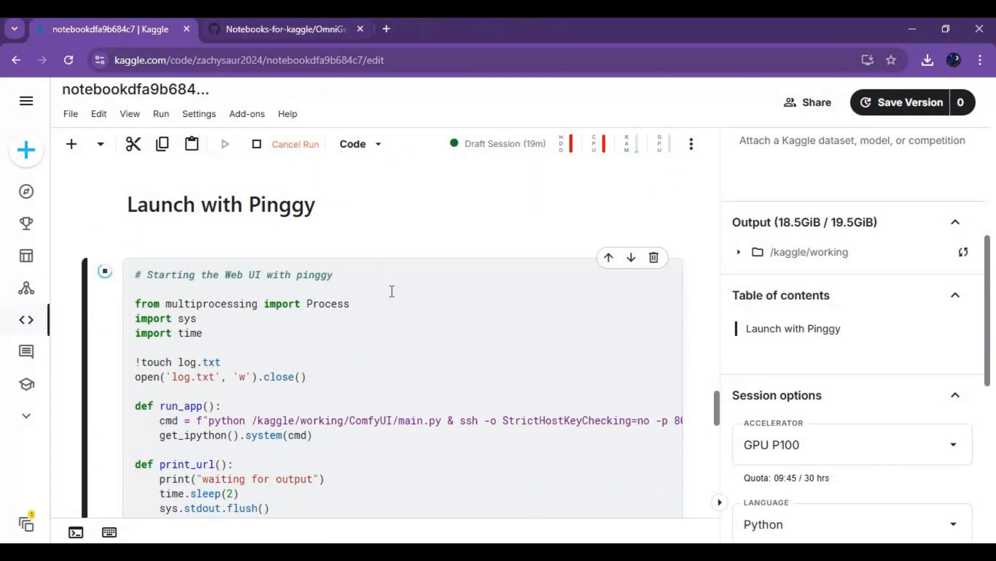
{"action": "scroll", "coordinate": [392, 292], "scroll_direction": "down", "scroll_amount": 6}
{"action": "scroll", "coordinate": [392, 292], "scroll_direction": "down", "scroll_amount": 5}
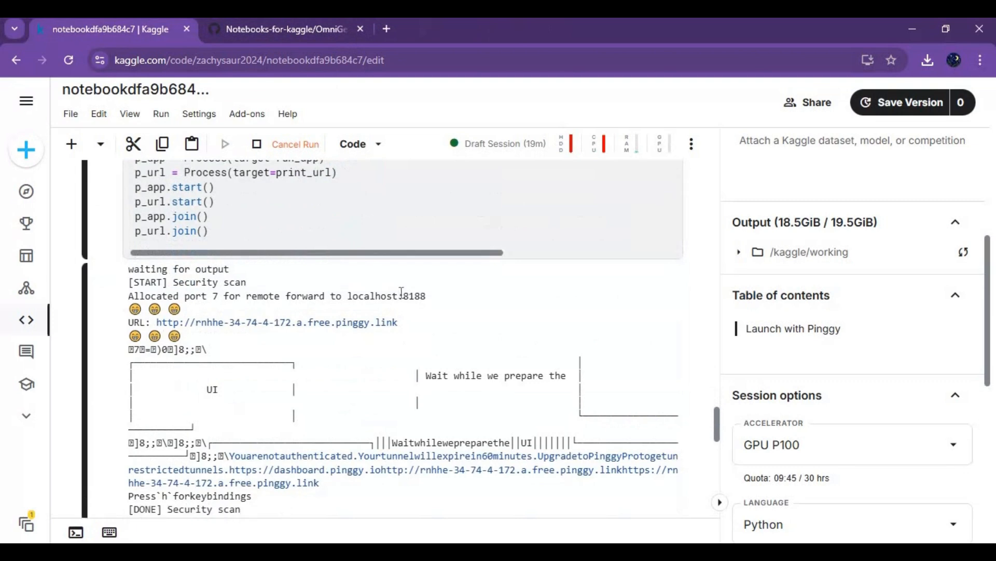
{"action": "scroll", "coordinate": [401, 292], "scroll_direction": "down", "scroll_amount": 5}
{"action": "scroll", "coordinate": [401, 292], "scroll_direction": "down", "scroll_amount": 5}
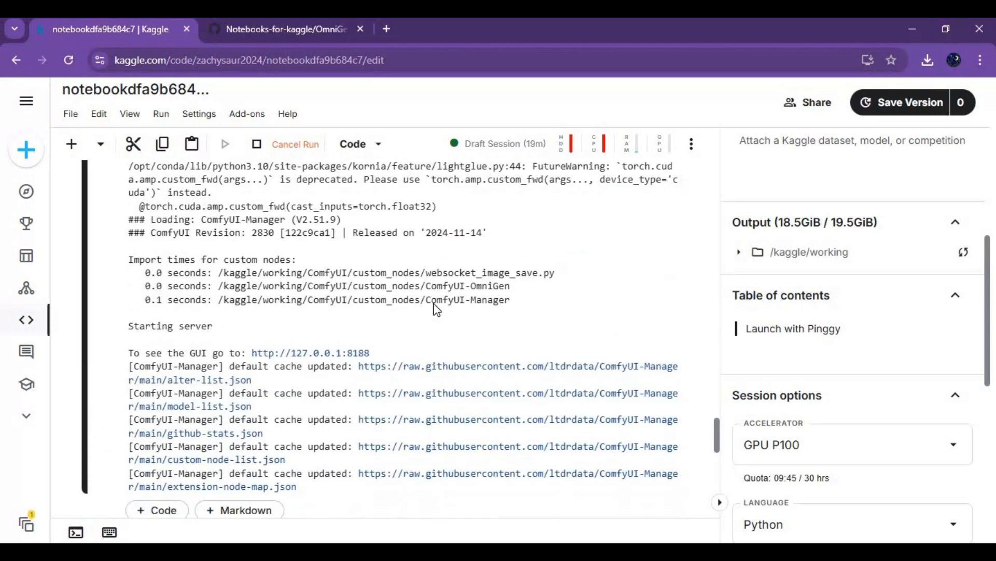
{"action": "scroll", "coordinate": [315, 365], "scroll_direction": "up", "scroll_amount": 5}
{"action": "scroll", "coordinate": [315, 364], "scroll_direction": "up", "scroll_amount": 5}
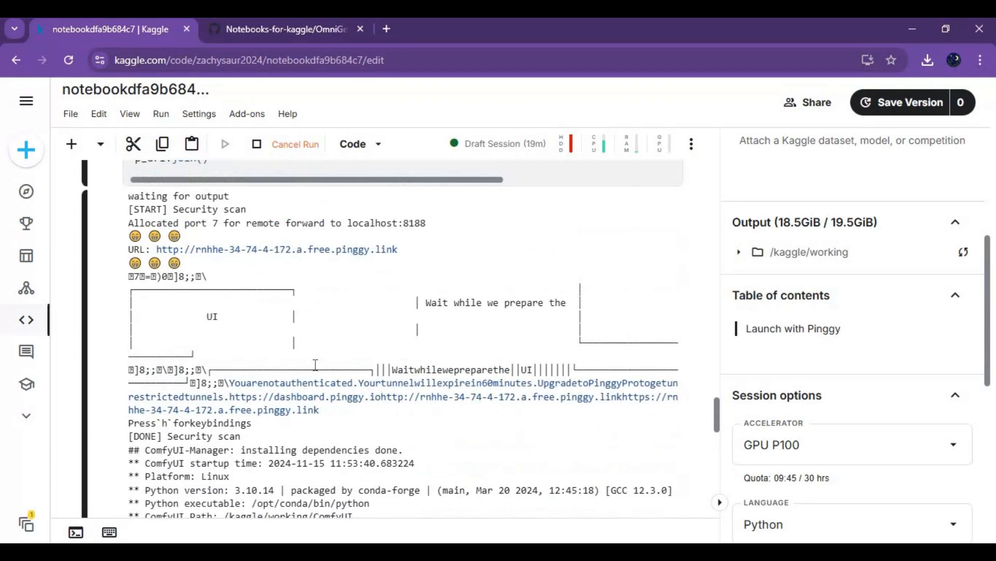
{"action": "scroll", "coordinate": [315, 365], "scroll_direction": "up", "scroll_amount": 3}
{"action": "left_click", "coordinate": [335, 406]}
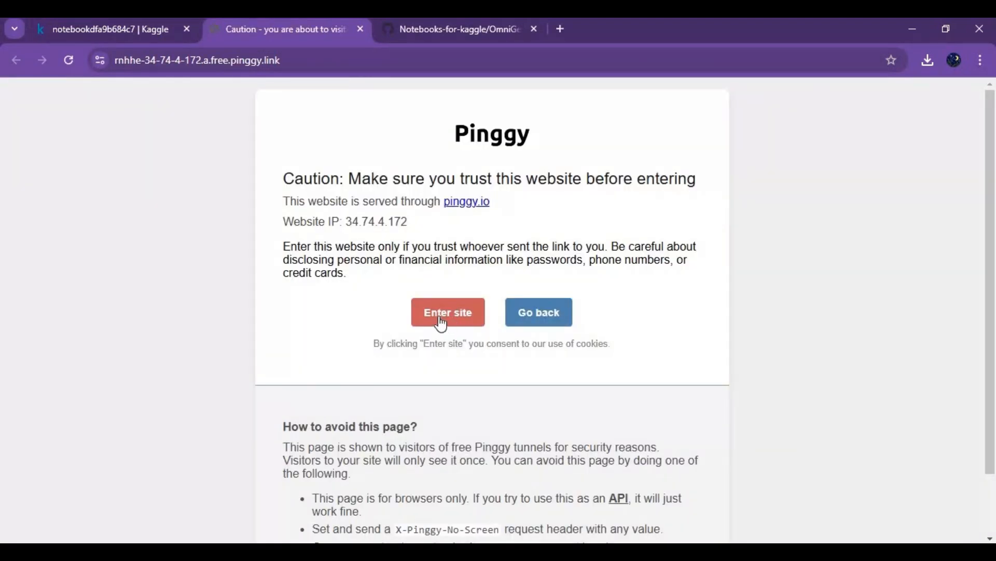
Enter the site past the Pinggy caution page and bring the workflow's Preview Image node forward
{"action": "left_click", "coordinate": [440, 317]}
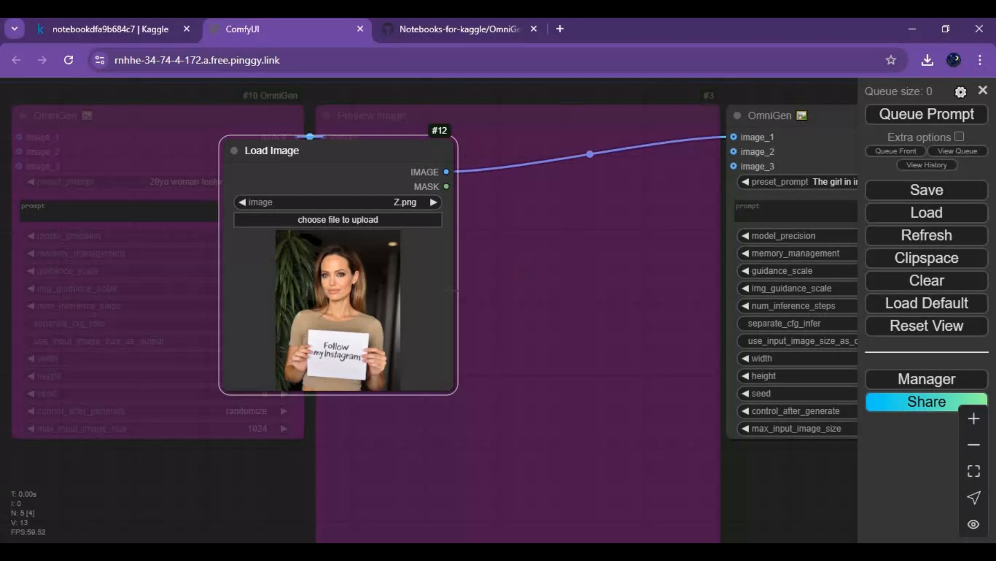
{"action": "left_click", "coordinate": [797, 495]}
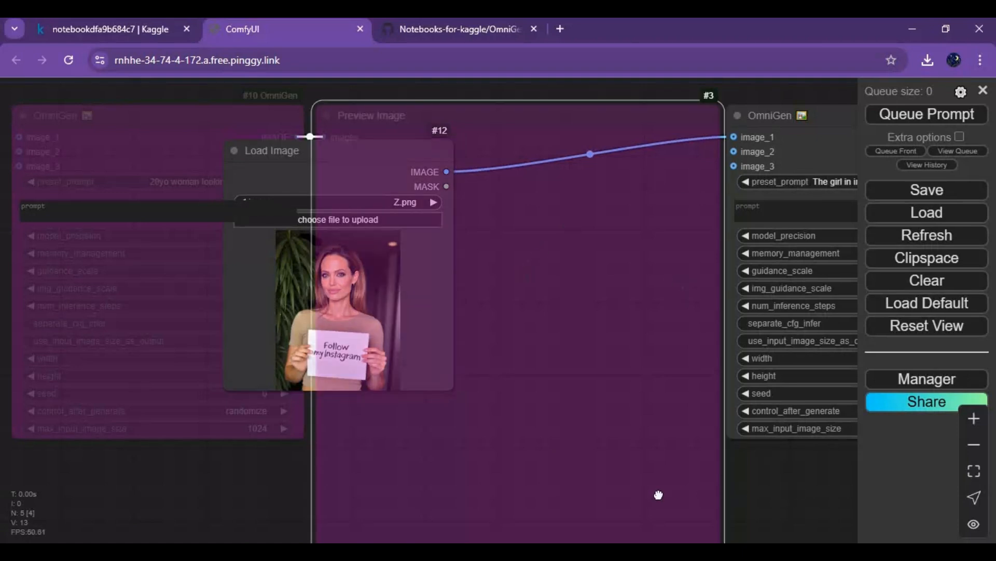
Queue the gym portrait generation and confirm in the Kaggle log that the OmniGen models loaded
{"action": "left_click_drag", "start_coordinate": [797, 496], "coordinate": [635, 512]}
{"action": "left_click", "coordinate": [709, 227]}
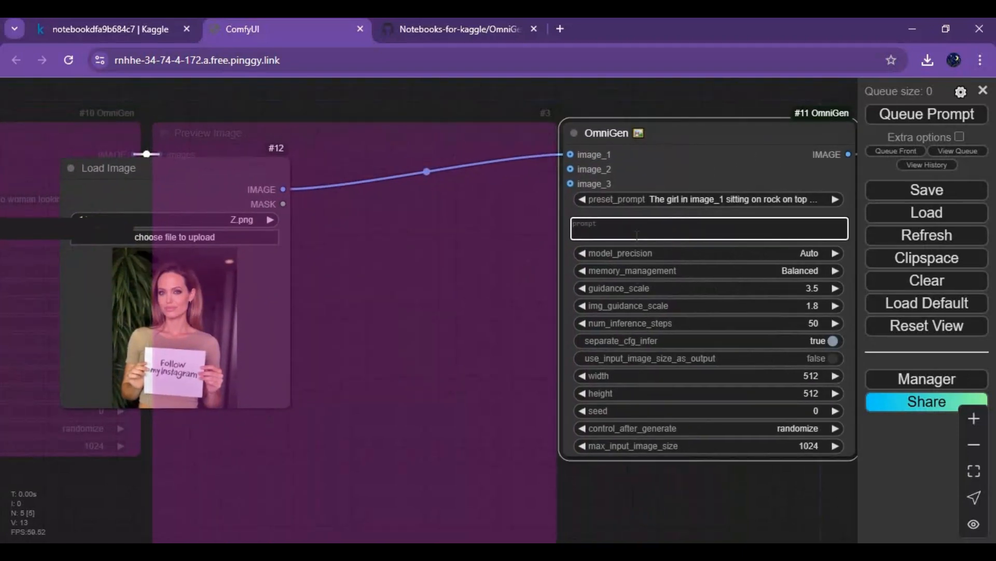
{"action": "type", "text": "384"}
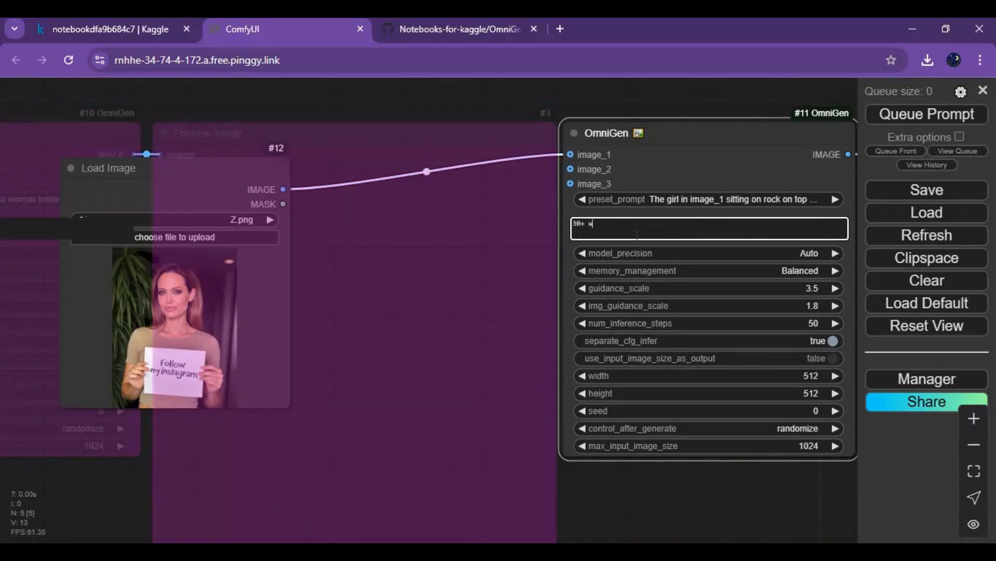
{"action": "type", "text": "oman"}
{"action": "type", "text": " in im"}
{"action": "type", "text": "a"}
{"action": "type", "text": "ge"}
{"action": "type", "text": "1 i"}
{"action": "type", "text": "n gym"}
{"action": "left_click", "coordinate": [927, 115]}
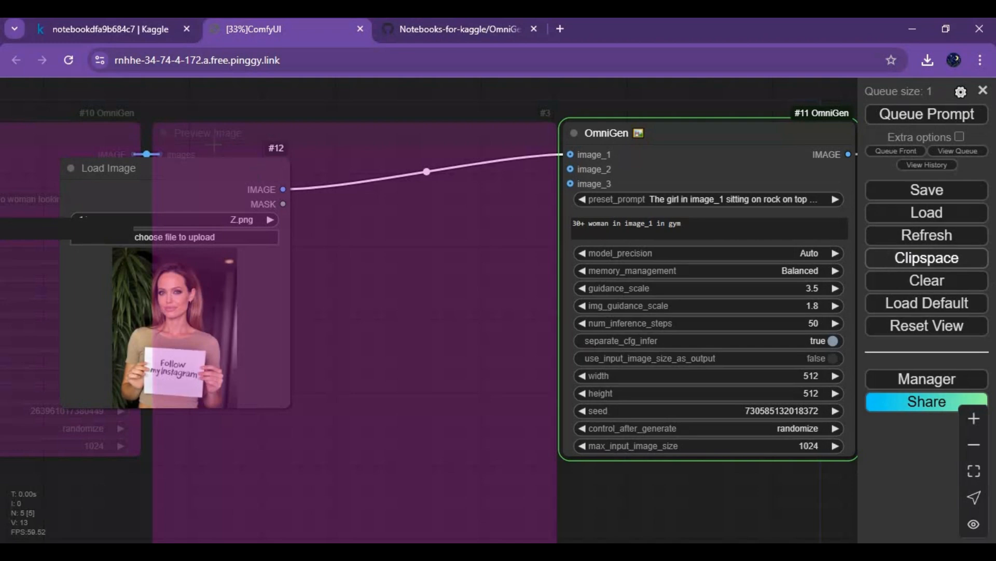
{"action": "left_click", "coordinate": [152, 29]}
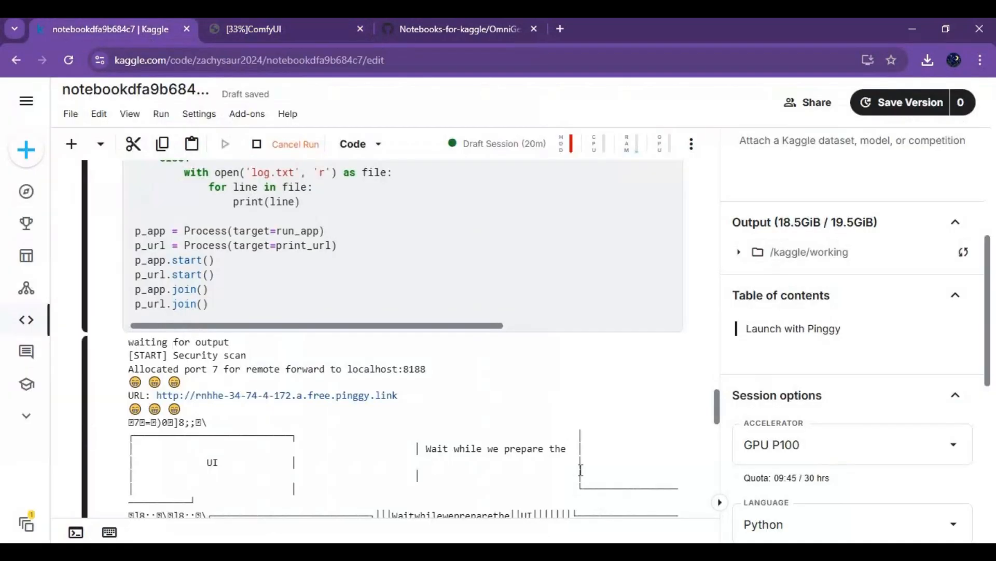
{"action": "scroll", "coordinate": [479, 417], "scroll_direction": "down", "scroll_amount": 5}
{"action": "scroll", "coordinate": [477, 417], "scroll_direction": "down", "scroll_amount": 4}
{"action": "scroll", "coordinate": [477, 416], "scroll_direction": "down", "scroll_amount": 4}
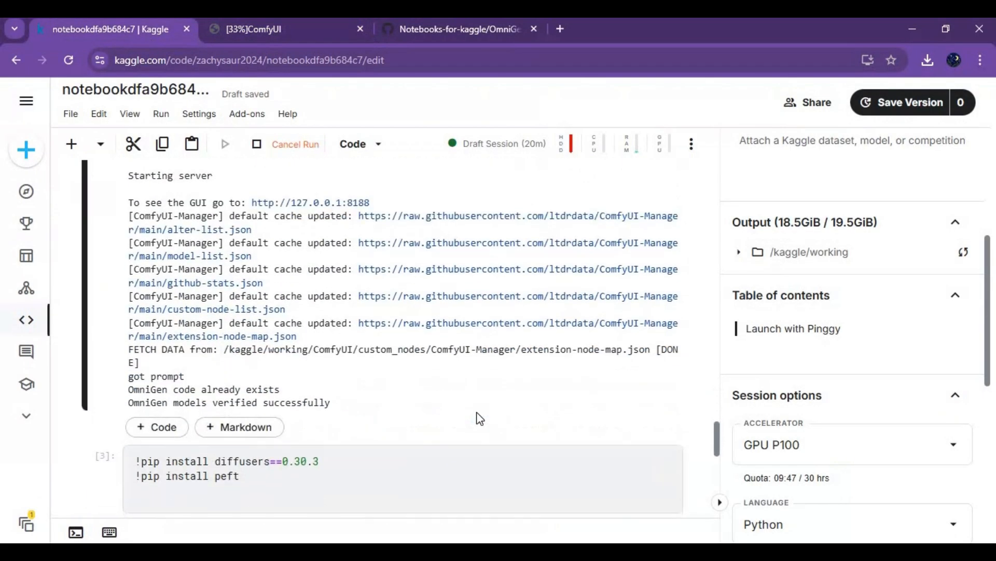
{"action": "scroll", "coordinate": [374, 405], "scroll_direction": "down", "scroll_amount": 3}
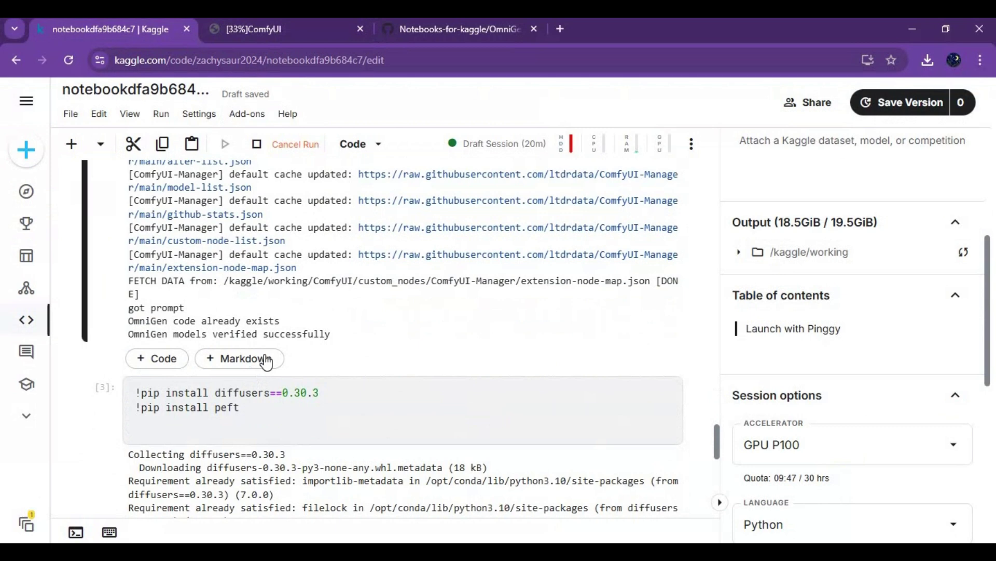
{"action": "left_click", "coordinate": [321, 21]}
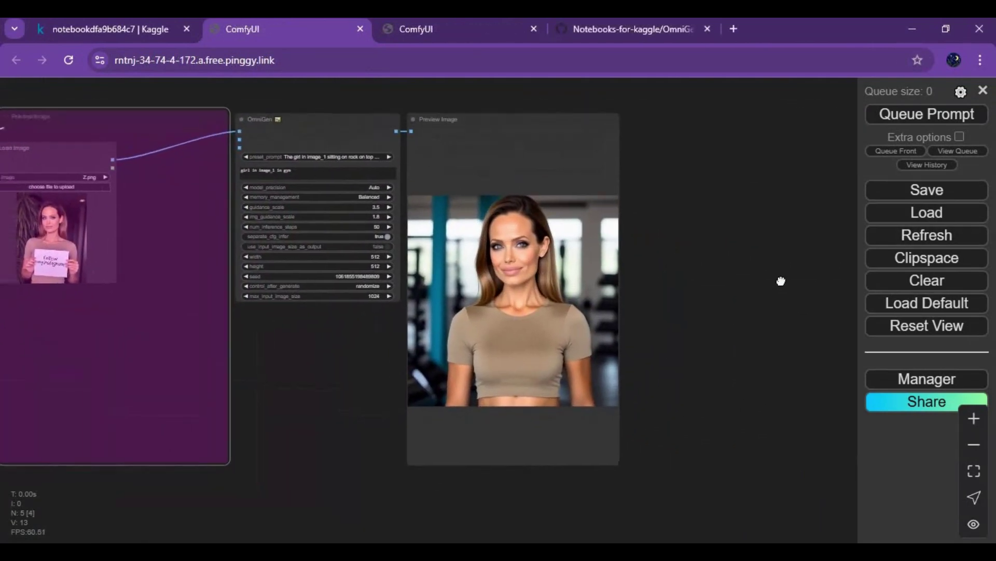
Pan the canvas to view the finished gym portrait in the Preview Image node
{"action": "left_click_drag", "start_coordinate": [660, 263], "coordinate": [800, 295]}
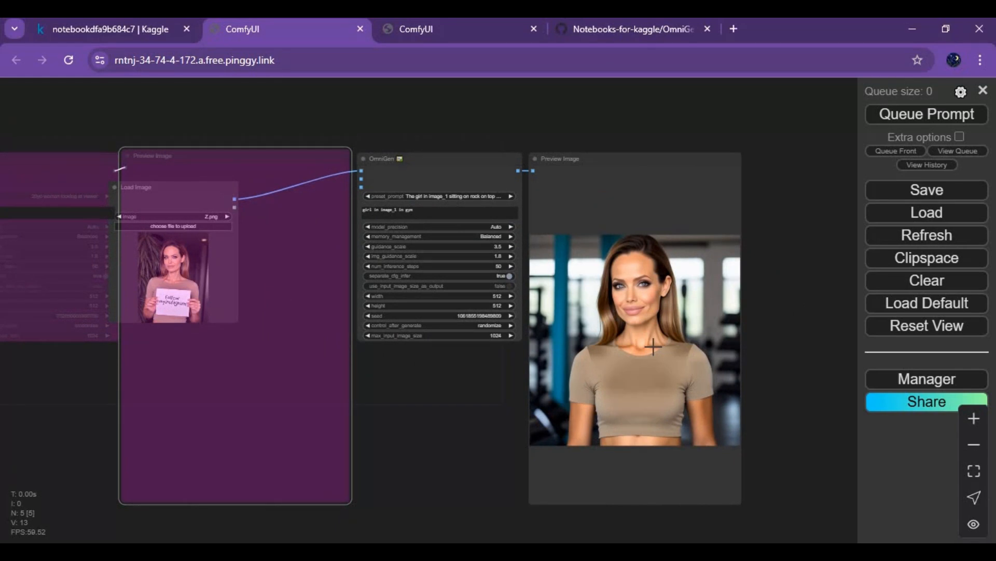
{"action": "scroll", "coordinate": [654, 349], "scroll_direction": "up", "scroll_amount": 4}
{"action": "scroll", "coordinate": [577, 371], "scroll_direction": "down", "scroll_amount": 3}
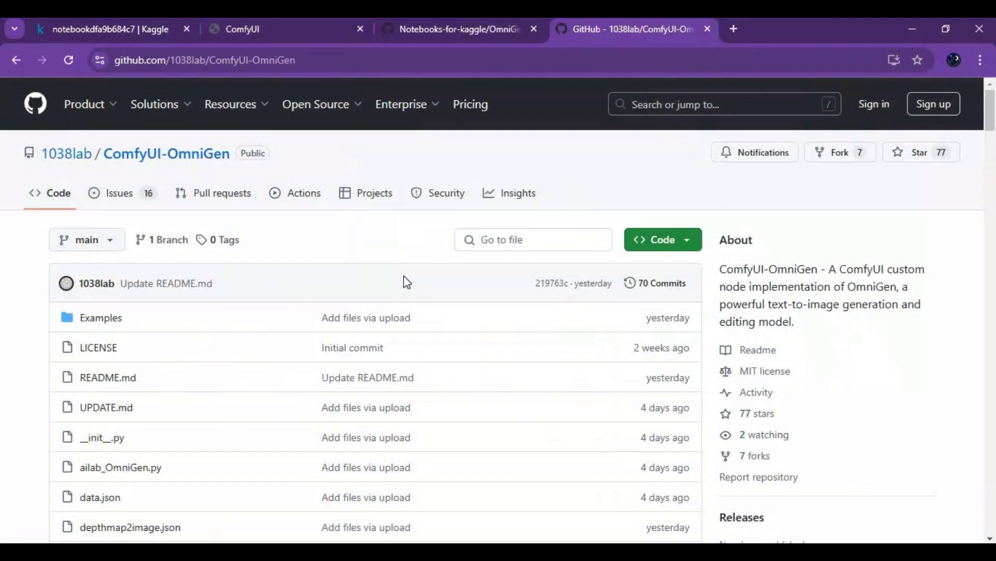
{"action": "scroll", "coordinate": [404, 276], "scroll_direction": "down", "scroll_amount": 5}
{"action": "scroll", "coordinate": [405, 276], "scroll_direction": "down", "scroll_amount": 5}
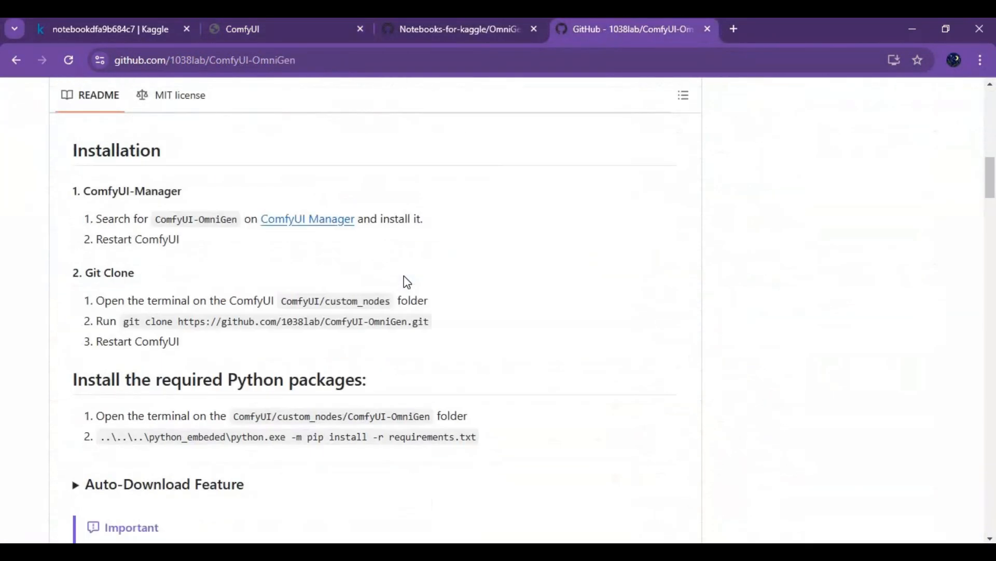
{"action": "scroll", "coordinate": [405, 275], "scroll_direction": "down", "scroll_amount": 5}
{"action": "scroll", "coordinate": [404, 275], "scroll_direction": "down", "scroll_amount": 3}
{"action": "scroll", "coordinate": [404, 276], "scroll_direction": "down", "scroll_amount": 3}
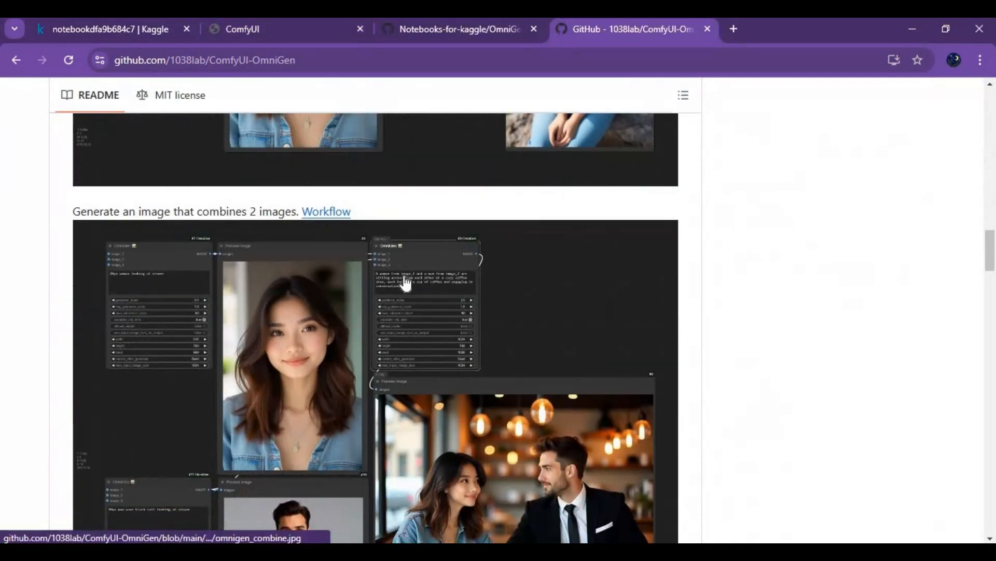
{"action": "scroll", "coordinate": [403, 282], "scroll_direction": "down", "scroll_amount": 3}
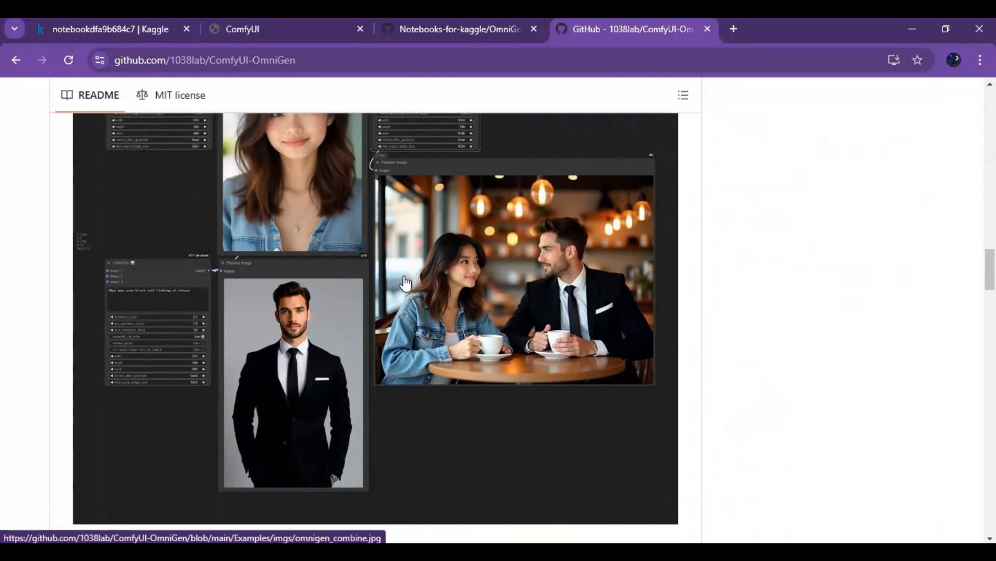
{"action": "scroll", "coordinate": [404, 282], "scroll_direction": "up", "scroll_amount": 2}
{"action": "scroll", "coordinate": [404, 282], "scroll_direction": "up", "scroll_amount": 1}
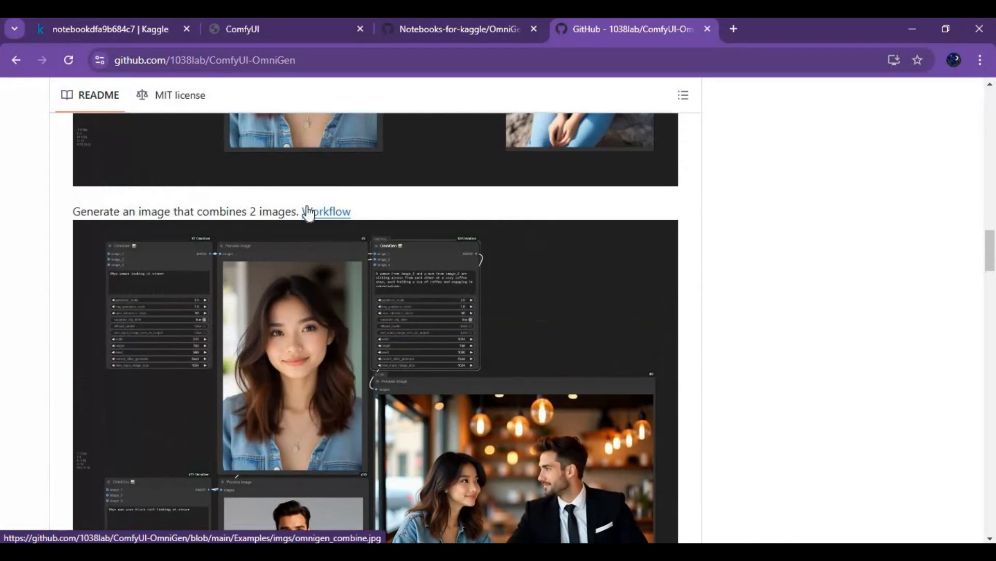
Download omnigen_combine.json from the OmniGen README's combine example and return to ComfyUI
{"action": "left_click", "coordinate": [327, 212]}
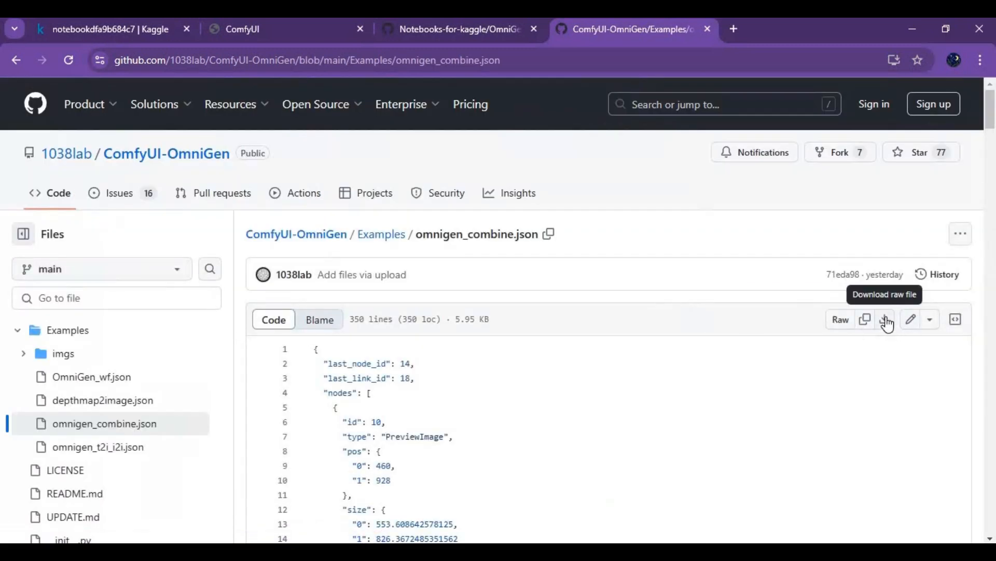
{"action": "left_click", "coordinate": [886, 319]}
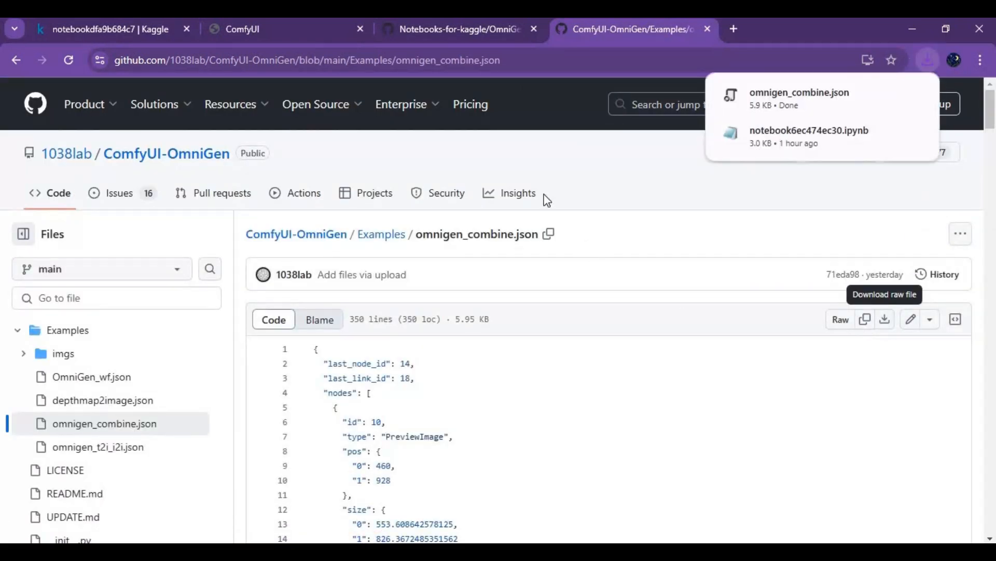
{"action": "left_click", "coordinate": [474, 25]}
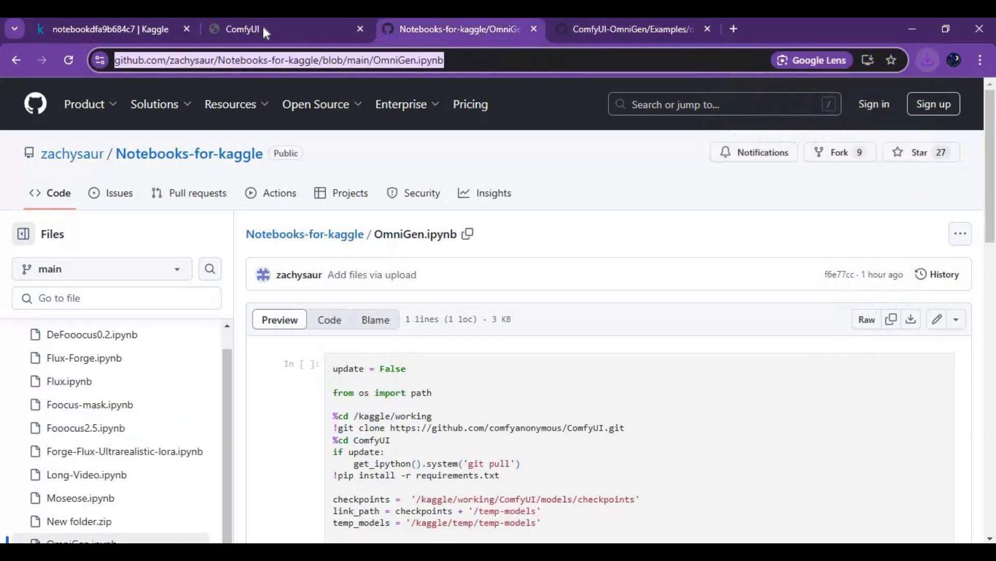
{"action": "left_click", "coordinate": [232, 33]}
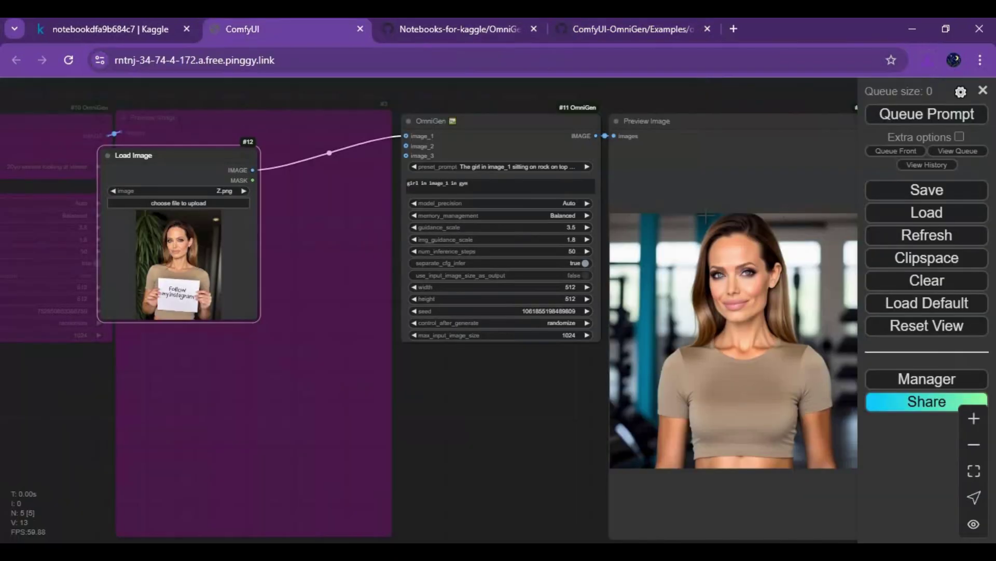
Load omnigen_combine.json from Downloads, replacing the graph with the two-OmniGen-node workflow
{"action": "left_click", "coordinate": [944, 213]}
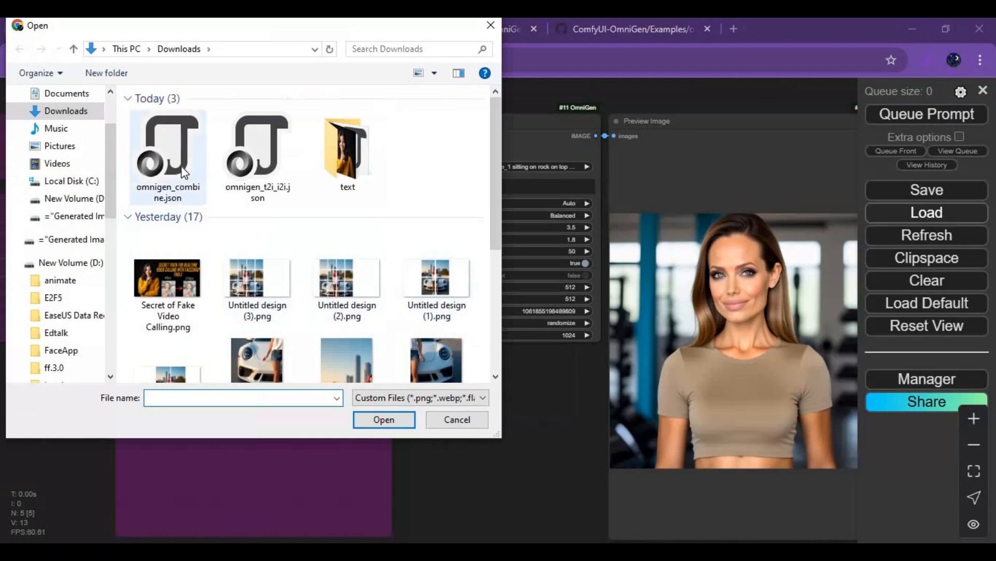
{"action": "double_click", "coordinate": [169, 155]}
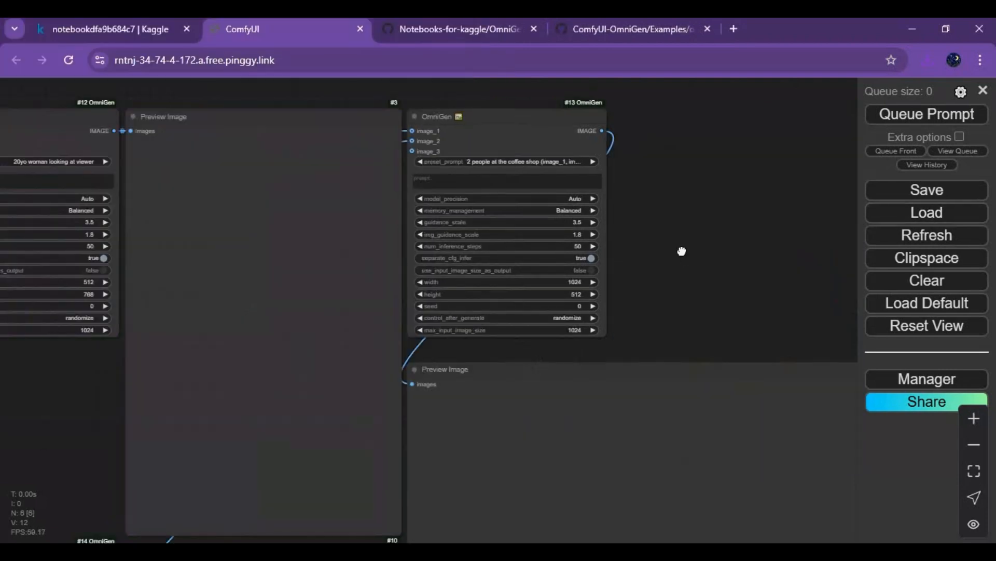
{"action": "left_click_drag", "start_coordinate": [683, 258], "coordinate": [850, 292]}
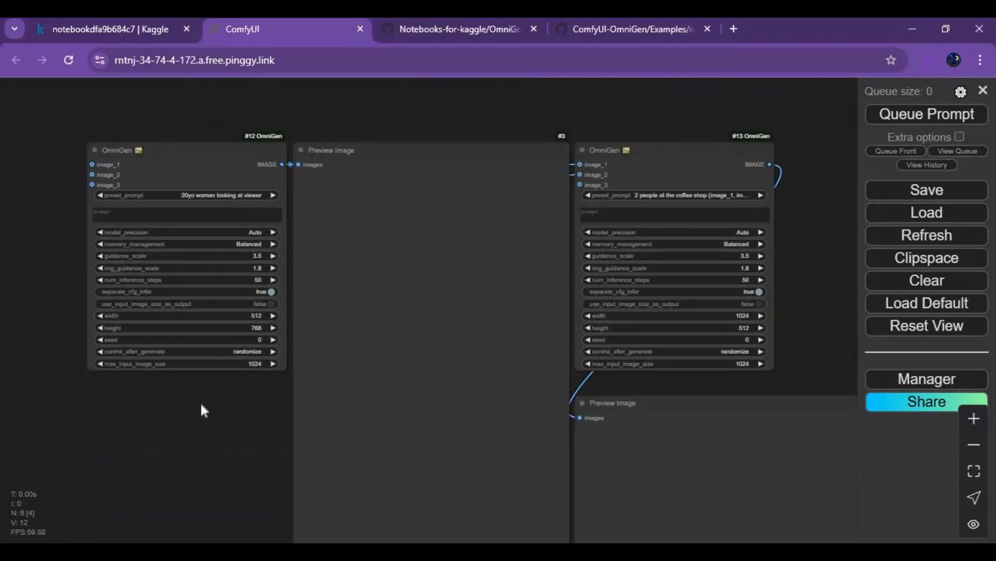
{"action": "left_click_drag", "start_coordinate": [202, 404], "coordinate": [216, 439]}
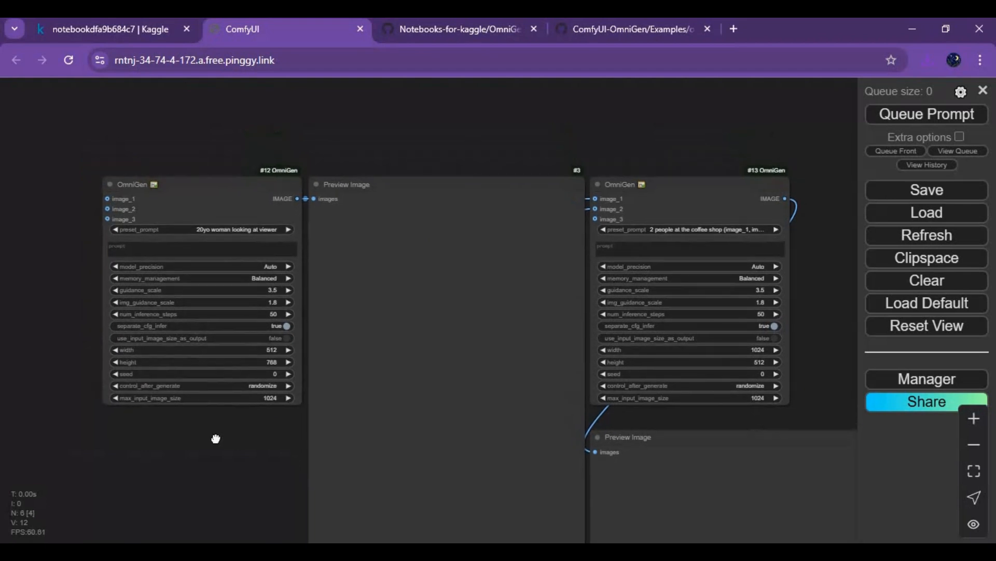
{"action": "left_click_drag", "start_coordinate": [216, 438], "coordinate": [212, 427]}
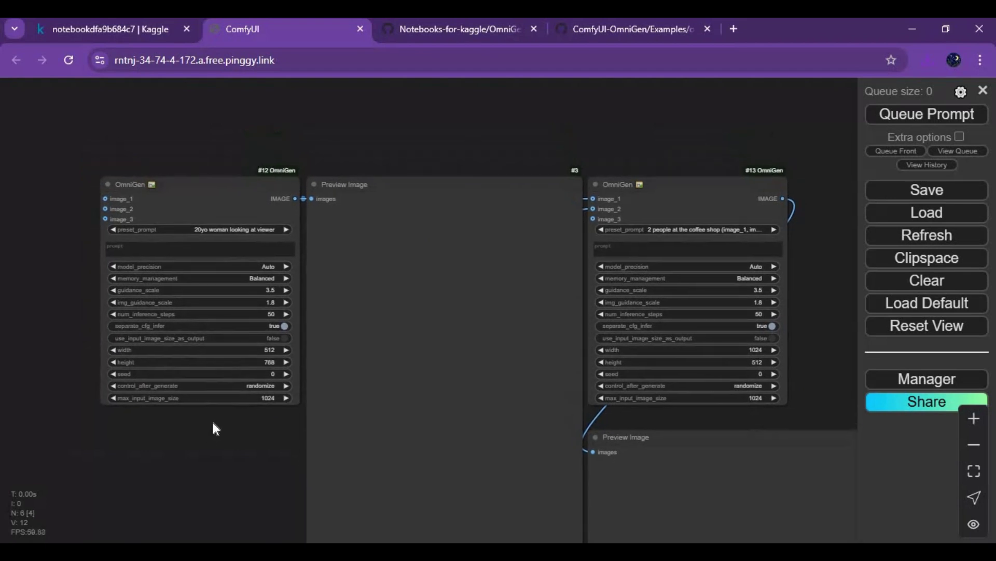
Bypass OmniGen #12 and its Preview Image, then move that preview off to the left
{"action": "right_click", "coordinate": [226, 175]}
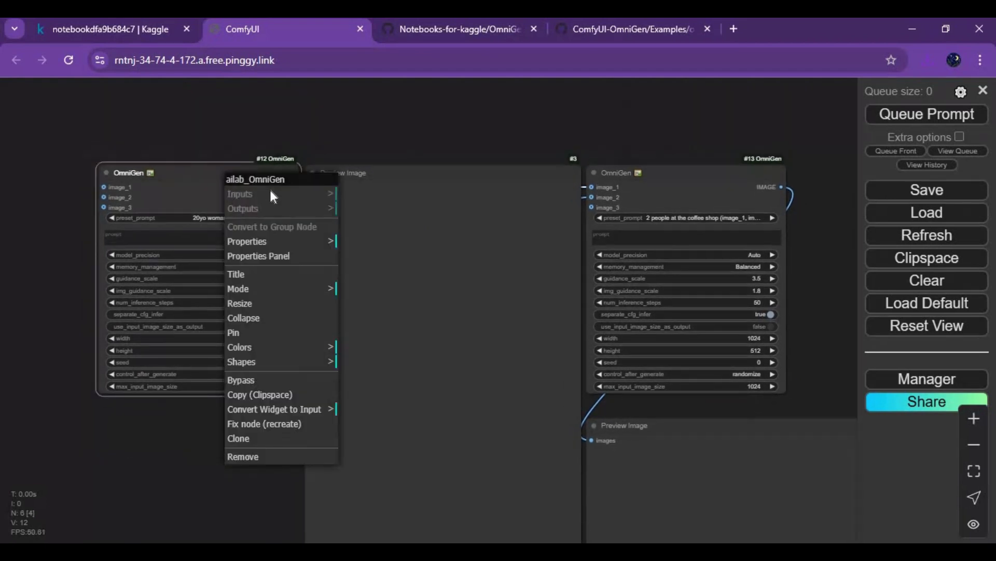
{"action": "left_click", "coordinate": [241, 380]}
{"action": "right_click", "coordinate": [395, 243]}
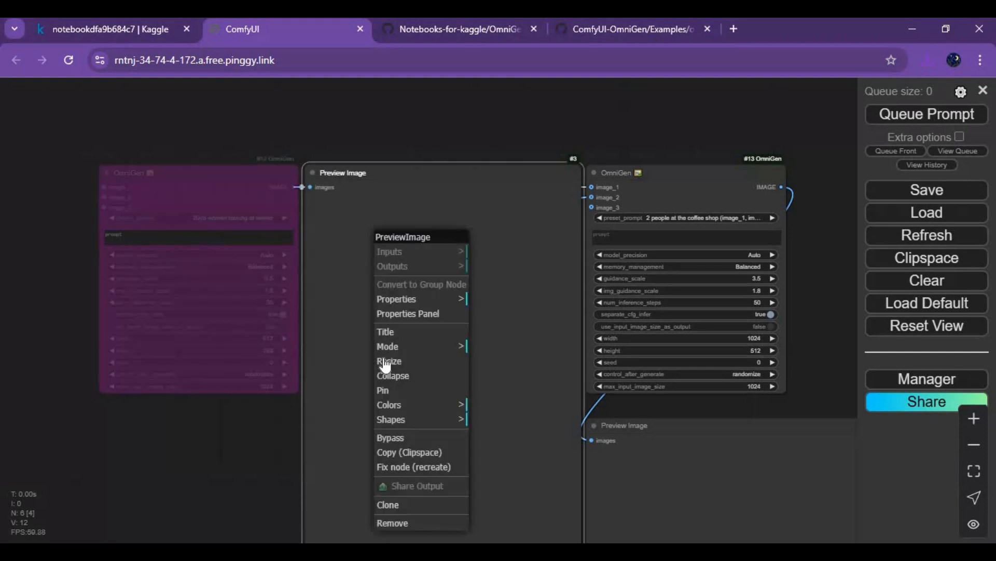
{"action": "left_click", "coordinate": [389, 436]}
{"action": "left_click_drag", "start_coordinate": [358, 170], "coordinate": [55, 150]}
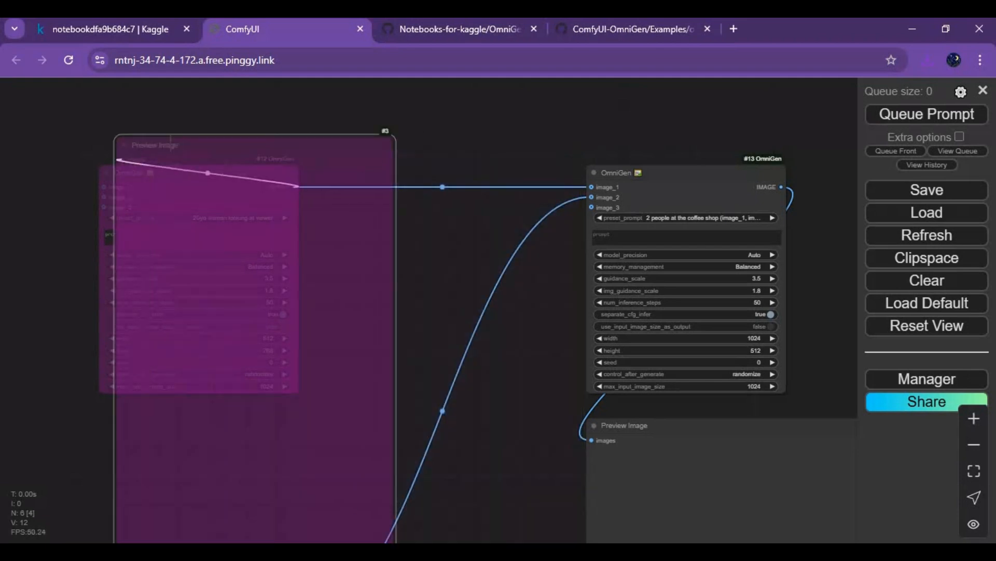
Add a Load Image node to the graph via the canvas node search for "lo"
{"action": "right_click", "coordinate": [356, 249]}
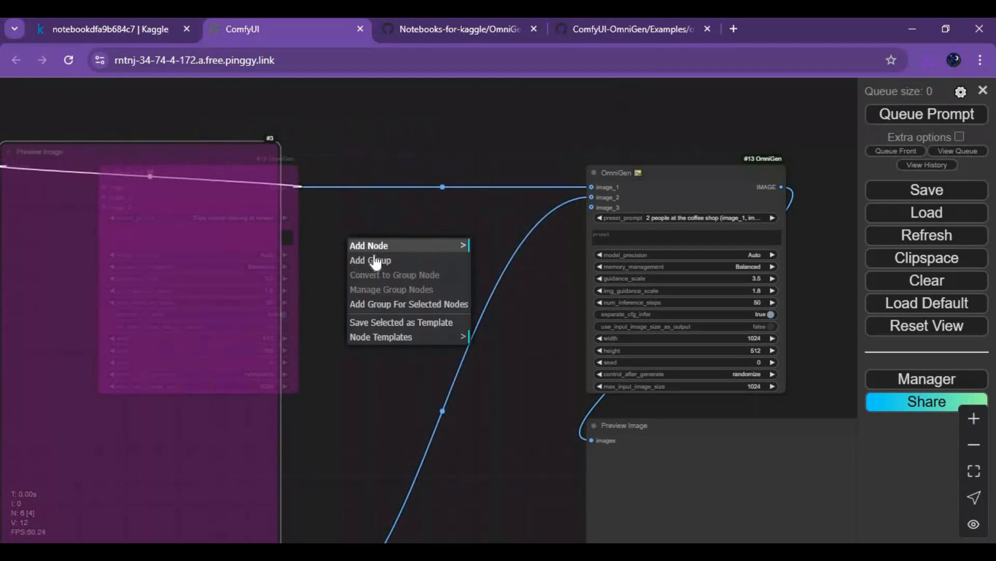
{"action": "left_click", "coordinate": [349, 236]}
{"action": "double_click", "coordinate": [349, 237]}
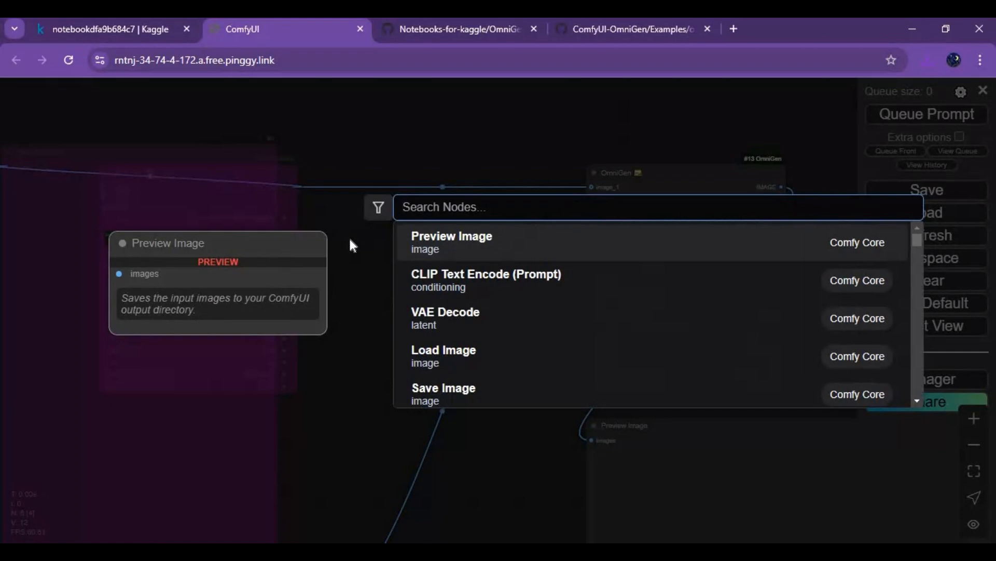
{"action": "type", "text": "loa"}
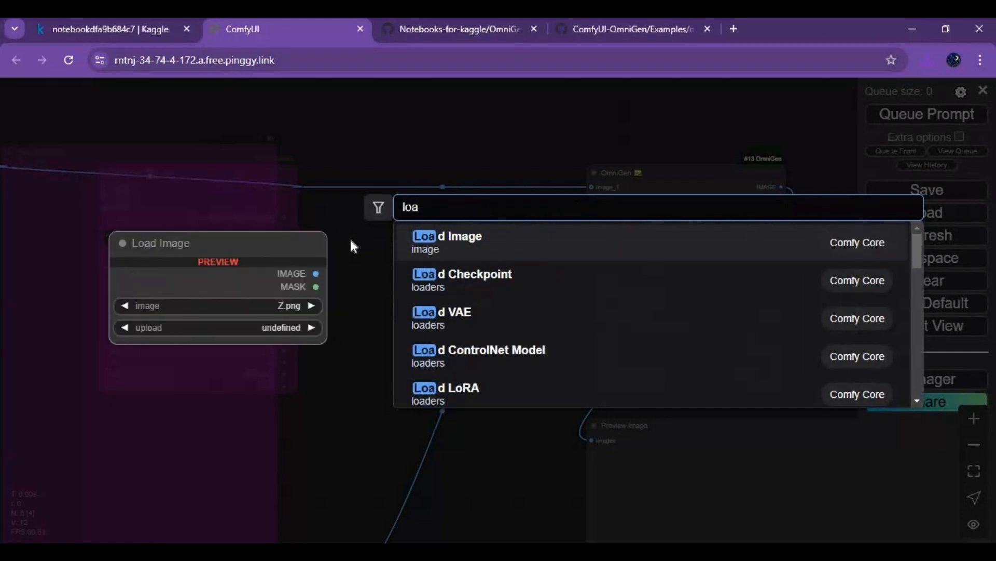
{"action": "type", "text": "d"}
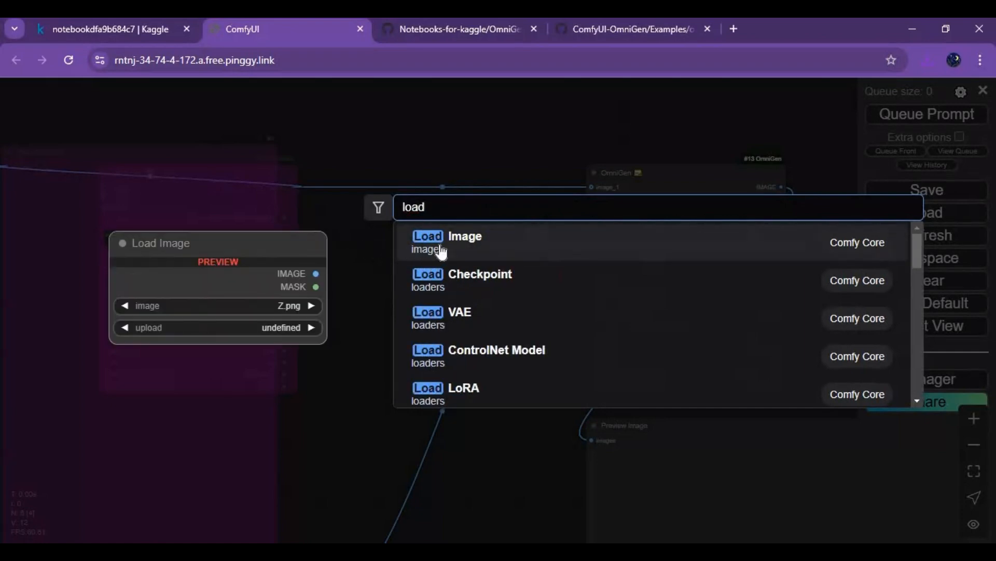
{"action": "left_click", "coordinate": [441, 250]}
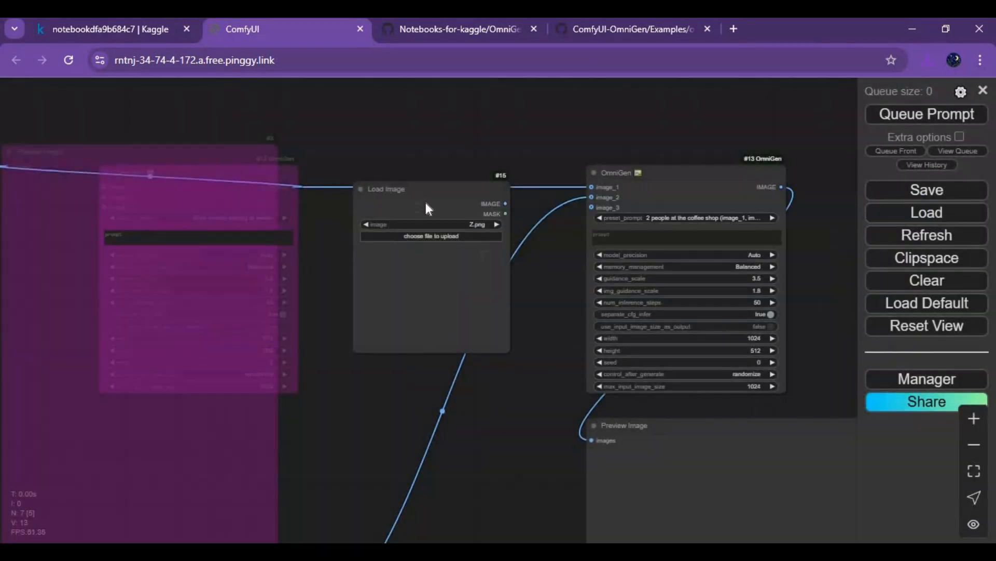
Add another Load Image node and position it below the first Load Image node
{"action": "right_click", "coordinate": [426, 202]}
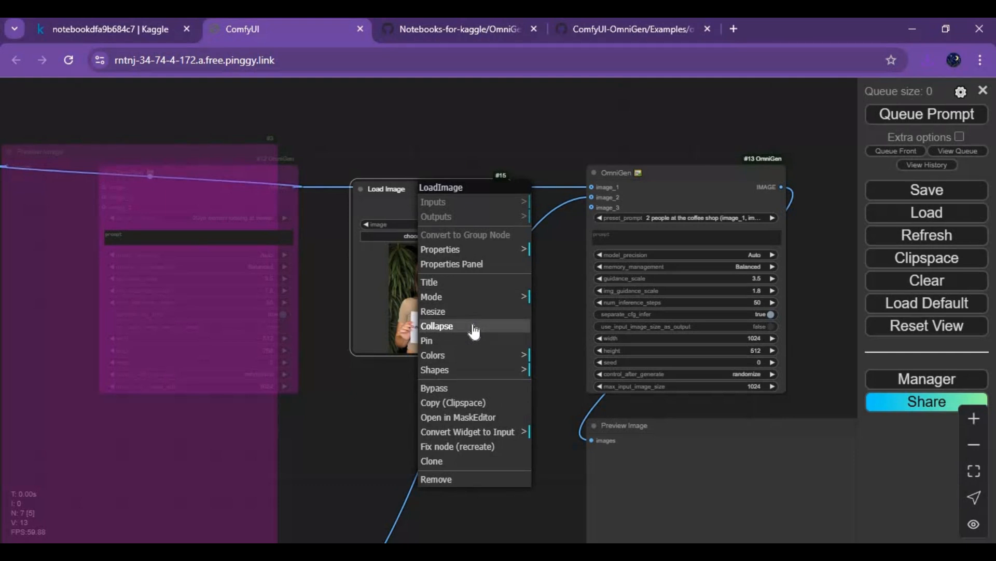
{"action": "left_click", "coordinate": [398, 356]}
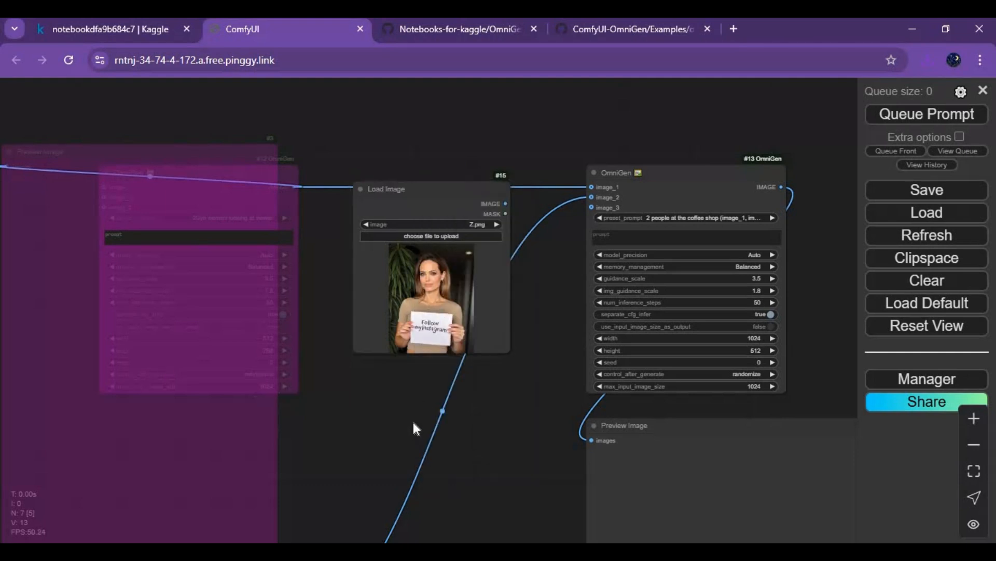
{"action": "double_click", "coordinate": [414, 422]}
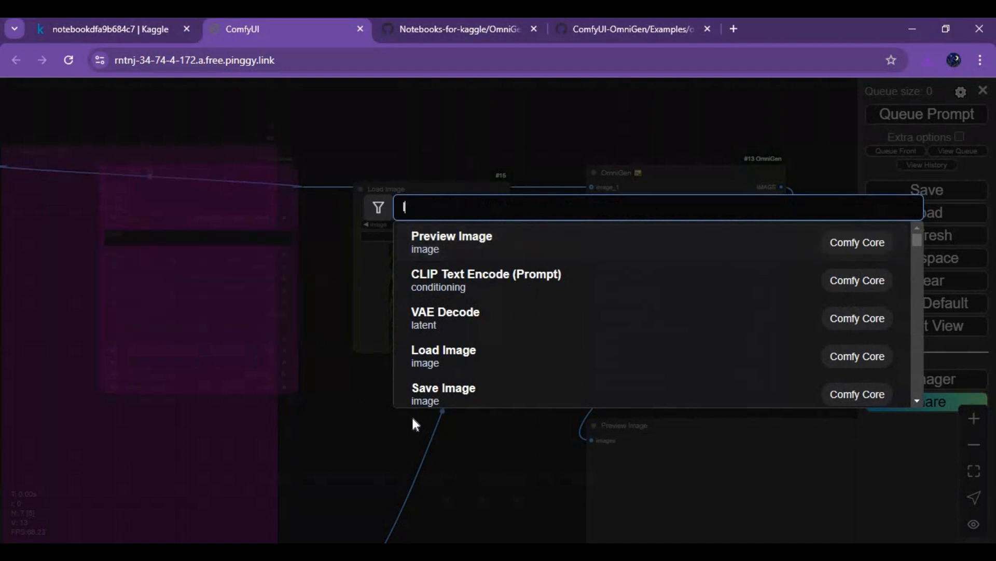
{"action": "type", "text": "lo"}
{"action": "left_click", "coordinate": [478, 247]}
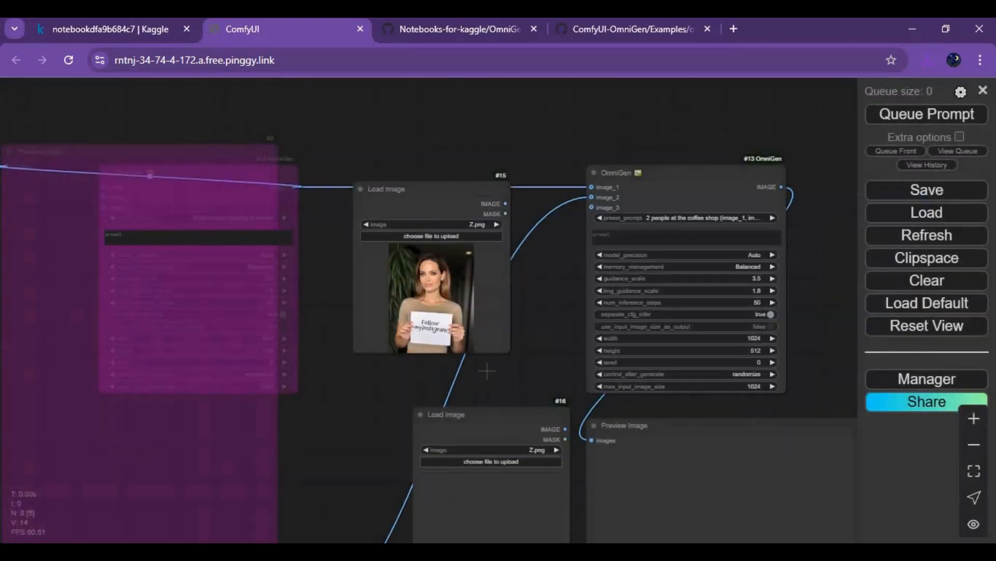
{"action": "left_click_drag", "start_coordinate": [447, 414], "coordinate": [350, 362]}
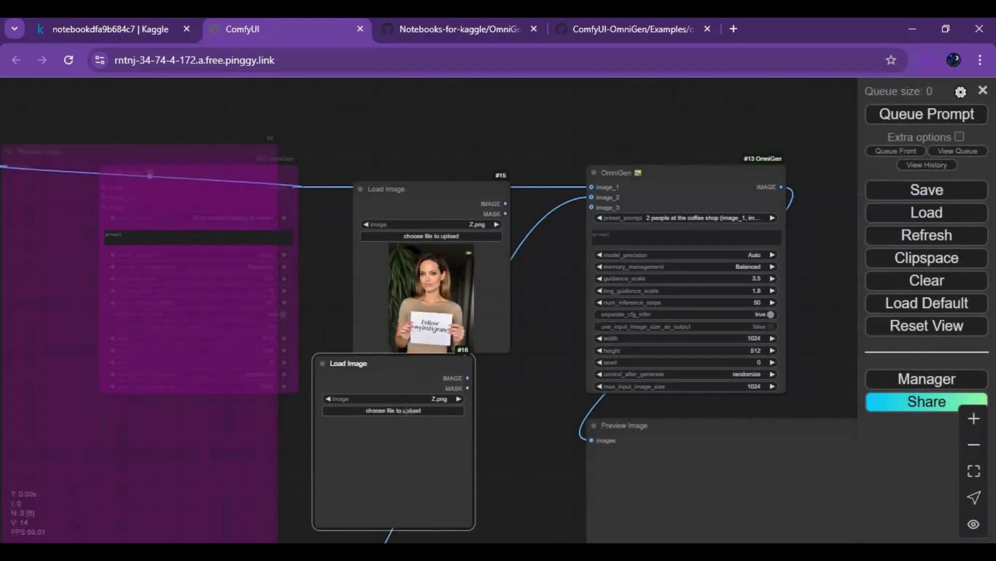
Upload image (17).png from New Volume (D:) into Load Image node #16 as the second photo
{"action": "left_click", "coordinate": [413, 410]}
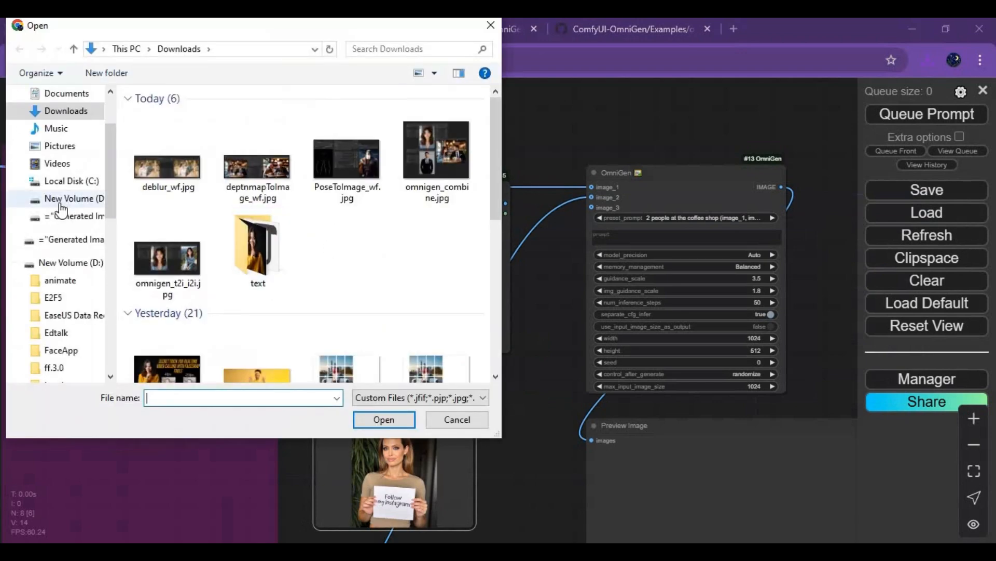
{"action": "left_click", "coordinate": [70, 198]}
{"action": "scroll", "coordinate": [395, 287], "scroll_direction": "down", "scroll_amount": 5}
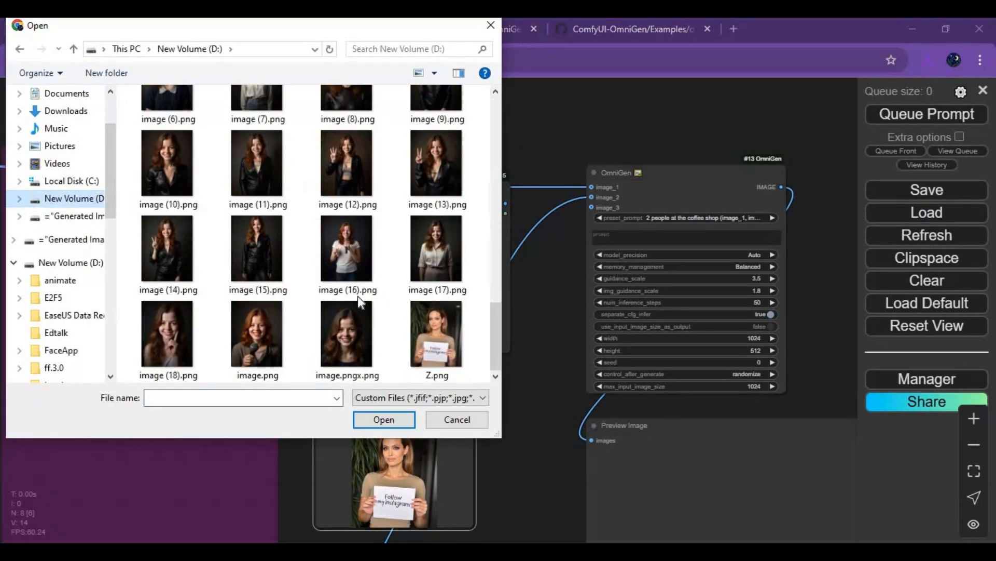
{"action": "double_click", "coordinate": [438, 250]}
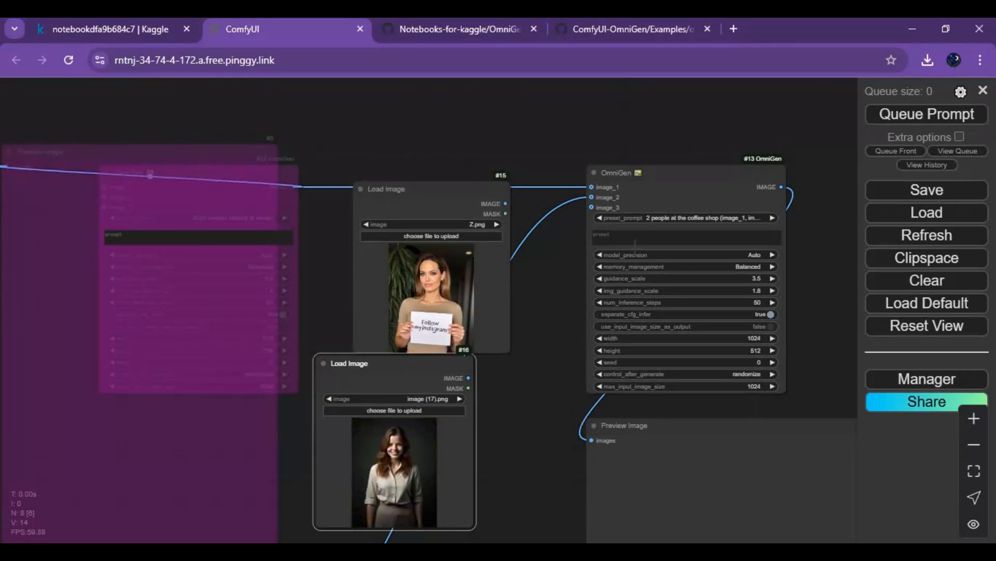
{"action": "left_click", "coordinate": [640, 238]}
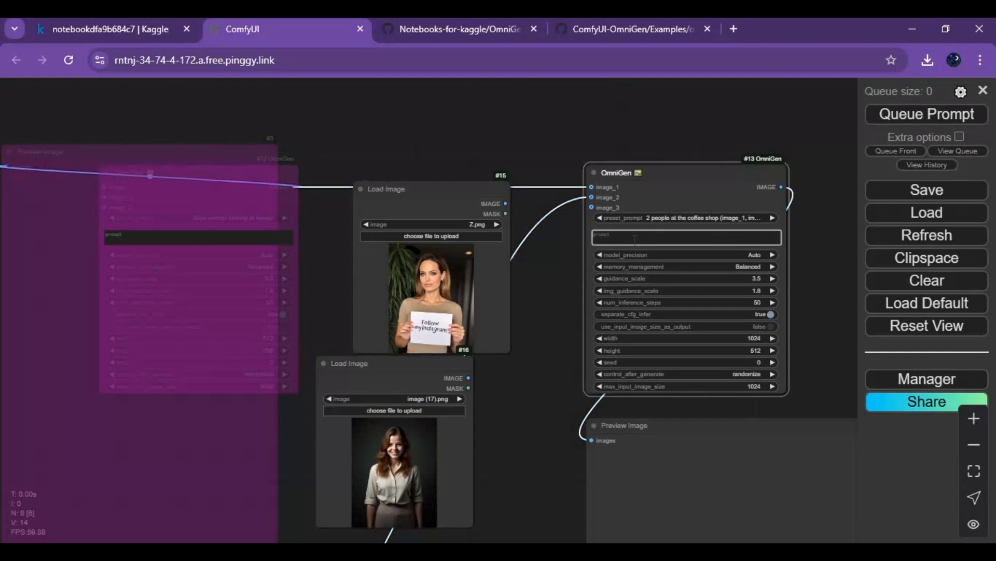
{"action": "type", "text": "a"}
{"action": "type", "text": "in"}
{"action": "type", "text": "d gir"}
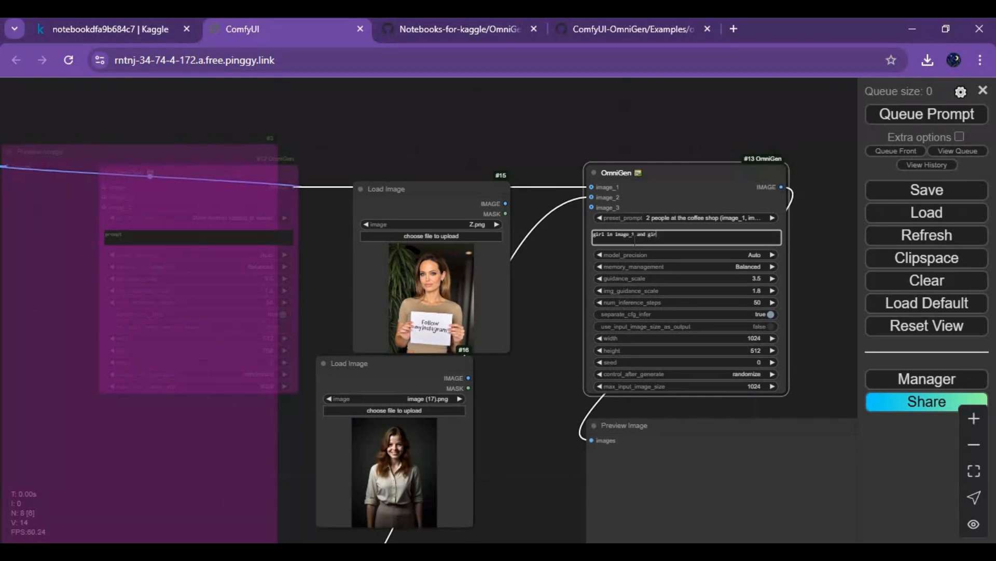
{"action": "type", "text": "l in"}
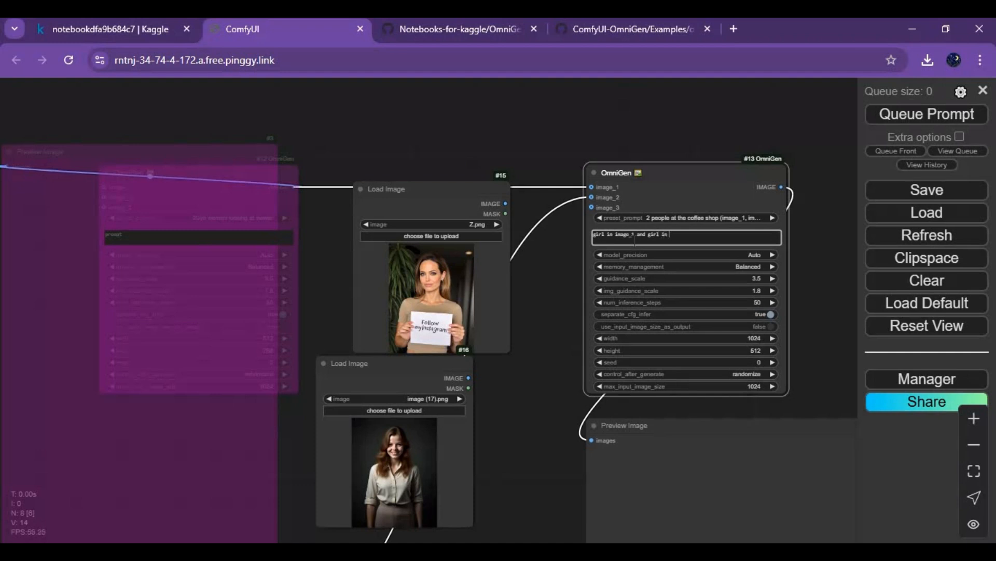
{"action": "type", "text": " image_2"}
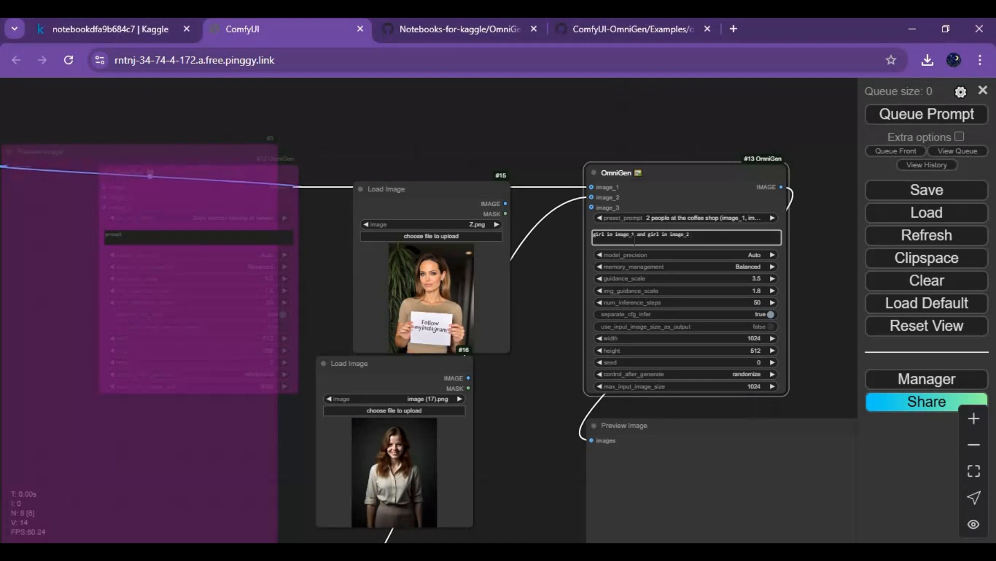
{"action": "type", "text": " standin"}
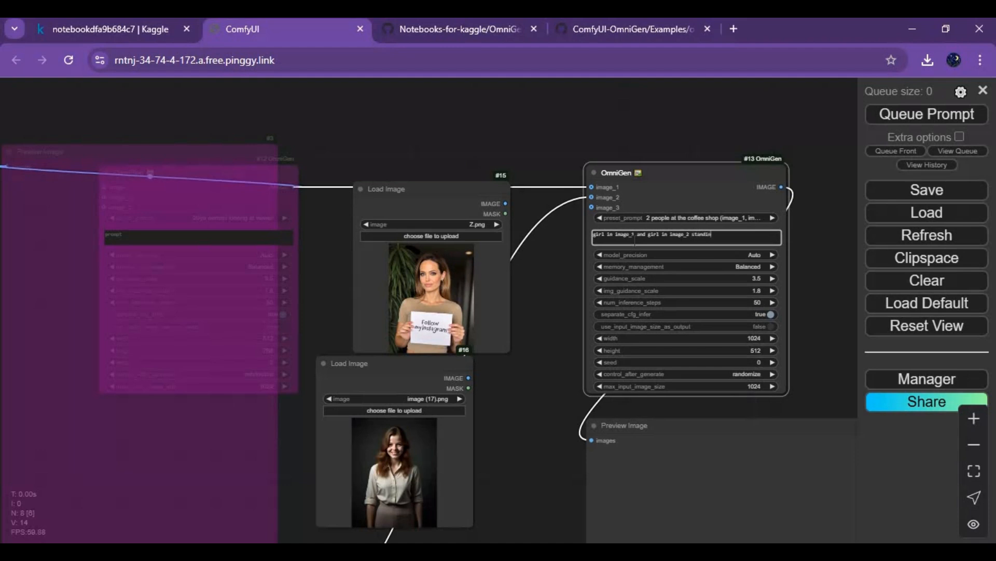
{"action": "type", "text": "g infront"}
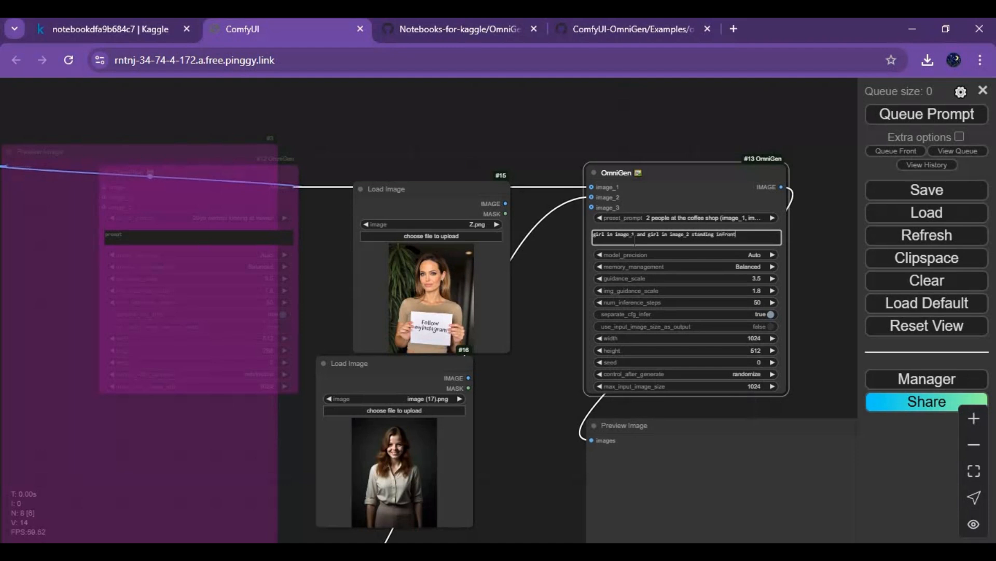
{"action": "type", "text": " of a car"}
Queue the prompt "girl in image_1 and girl in image_2 standing infront of a car" and view the result
{"action": "left_click", "coordinate": [907, 115]}
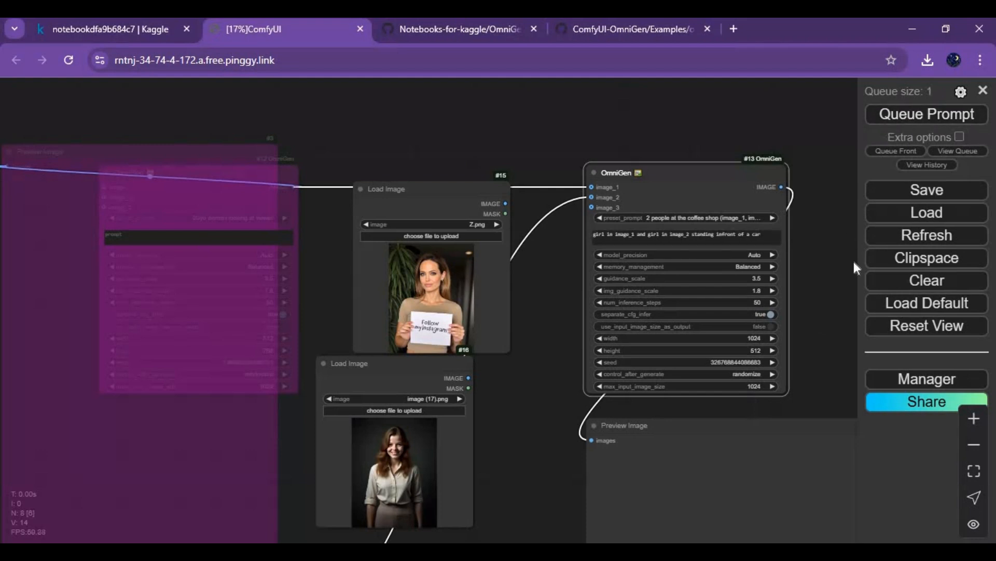
{"action": "left_click_drag", "start_coordinate": [787, 226], "coordinate": [714, 145]}
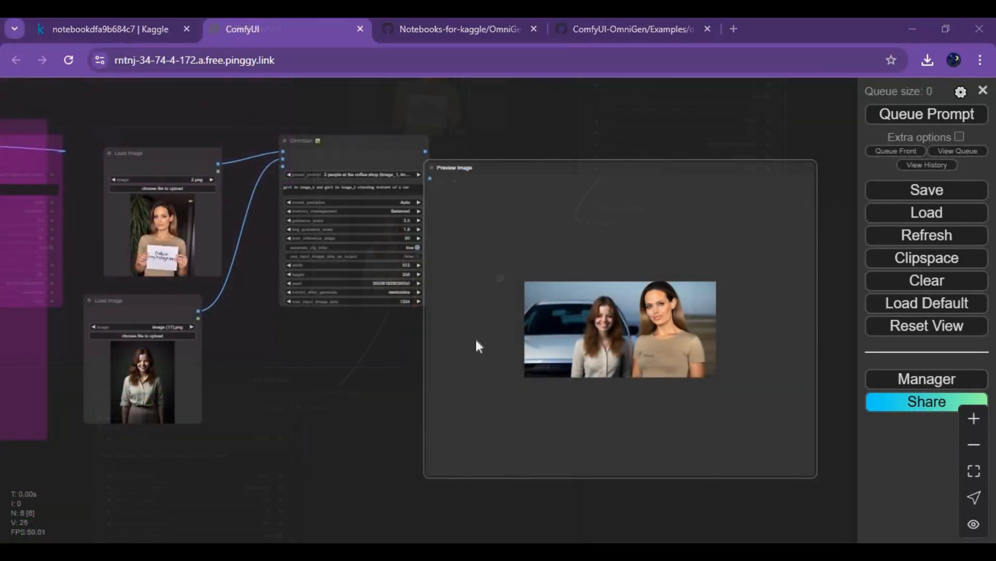
{"action": "scroll", "coordinate": [666, 365], "scroll_direction": "up", "scroll_amount": 3}
{"action": "scroll", "coordinate": [666, 364], "scroll_direction": "up", "scroll_amount": 2}
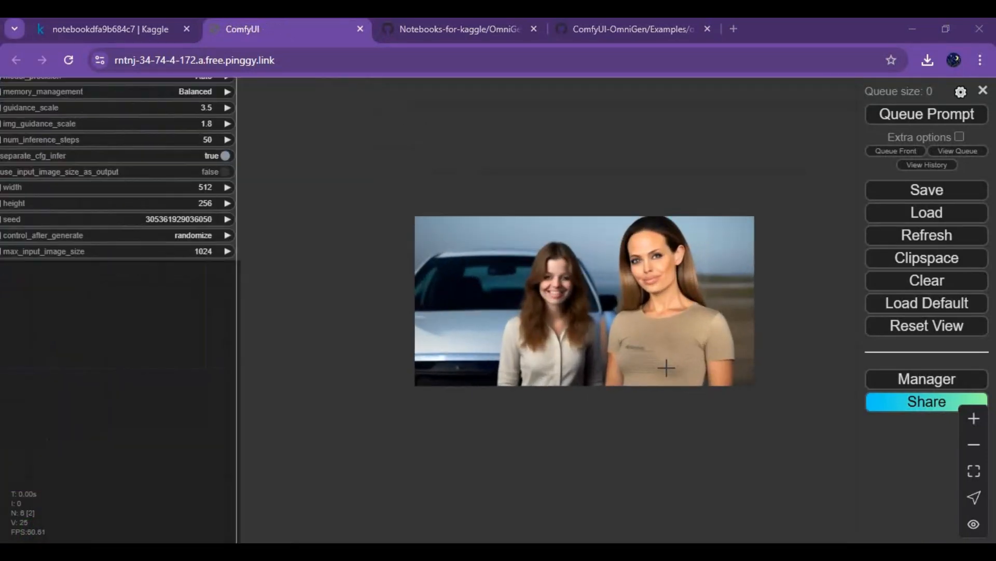
{"action": "scroll", "coordinate": [666, 366], "scroll_direction": "down", "scroll_amount": 3}
{"action": "scroll", "coordinate": [264, 341], "scroll_direction": "up", "scroll_amount": 4}
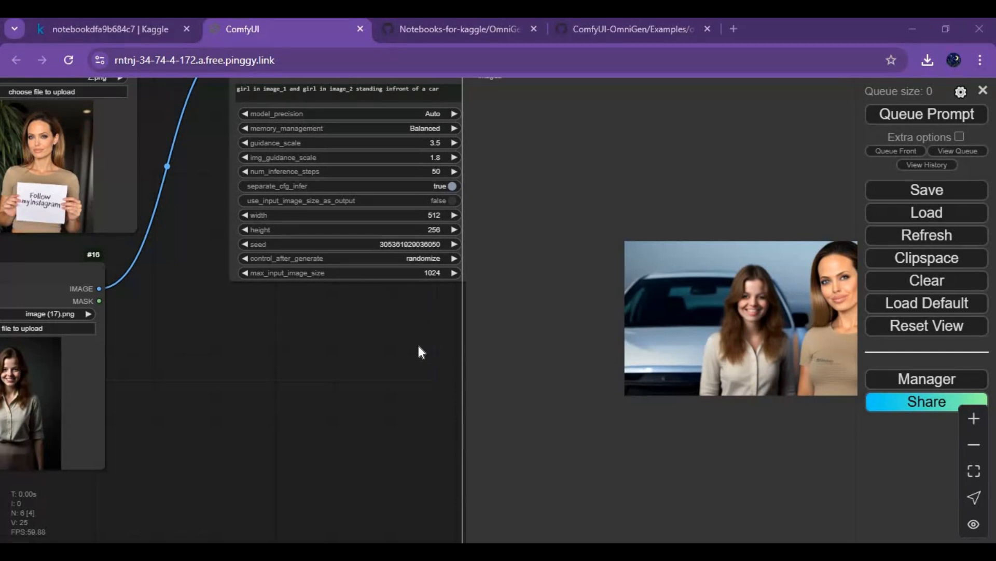
{"action": "left_click_drag", "start_coordinate": [418, 343], "coordinate": [311, 319]}
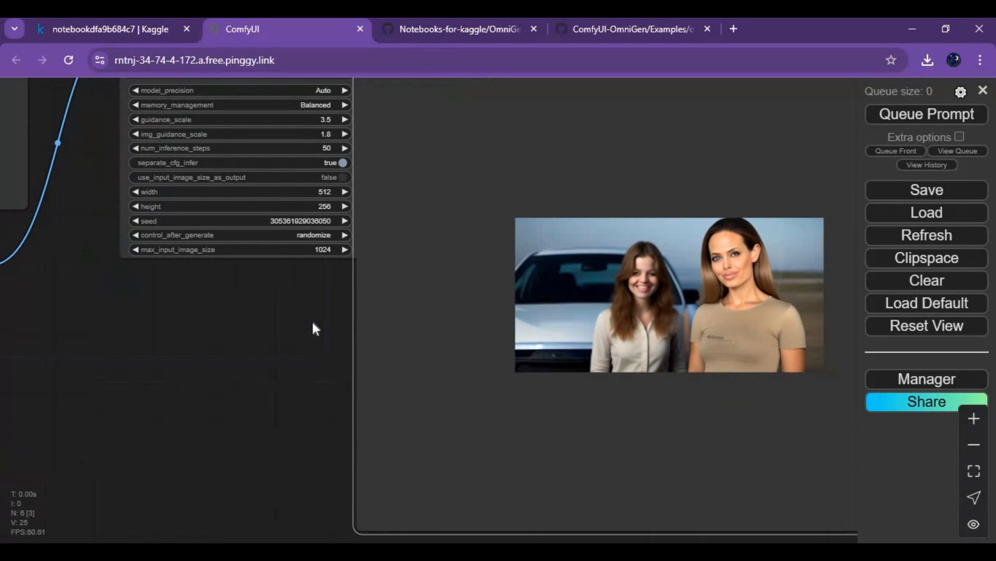
{"action": "scroll", "coordinate": [313, 322], "scroll_direction": "down", "scroll_amount": 3}
{"action": "scroll", "coordinate": [396, 351], "scroll_direction": "up", "scroll_amount": 2}
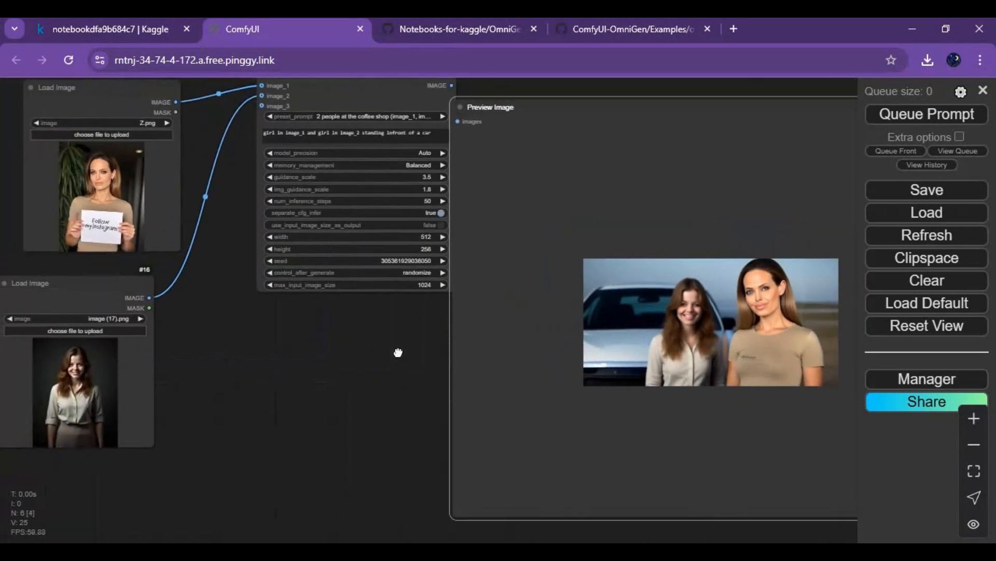
{"action": "left_click_drag", "start_coordinate": [398, 353], "coordinate": [425, 355]}
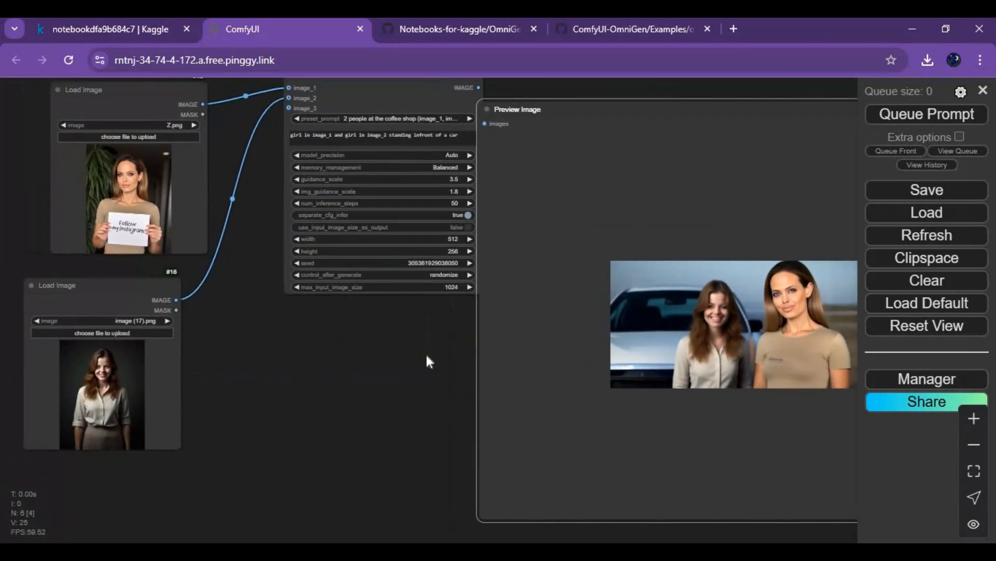
{"action": "left_click_drag", "start_coordinate": [427, 354], "coordinate": [415, 382]}
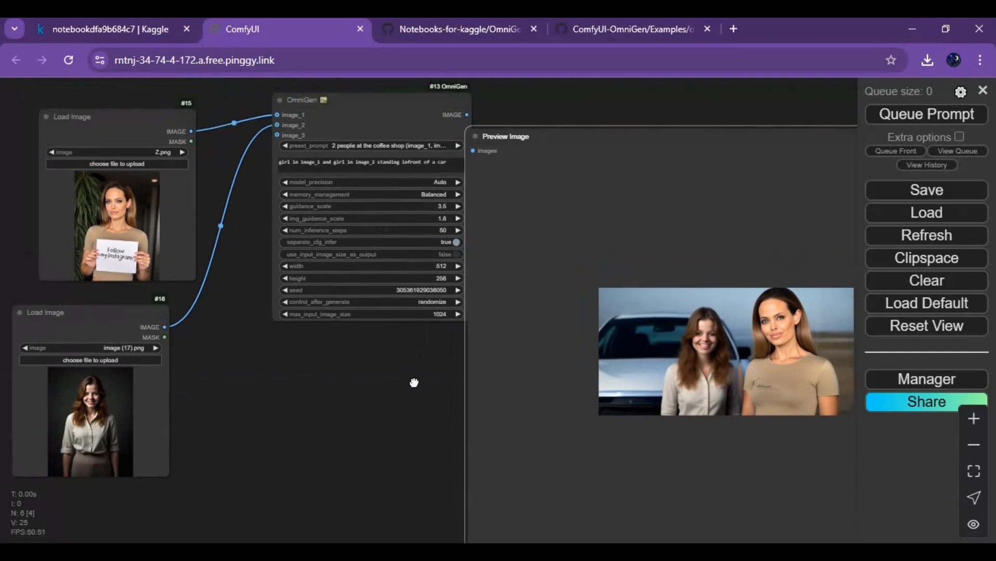